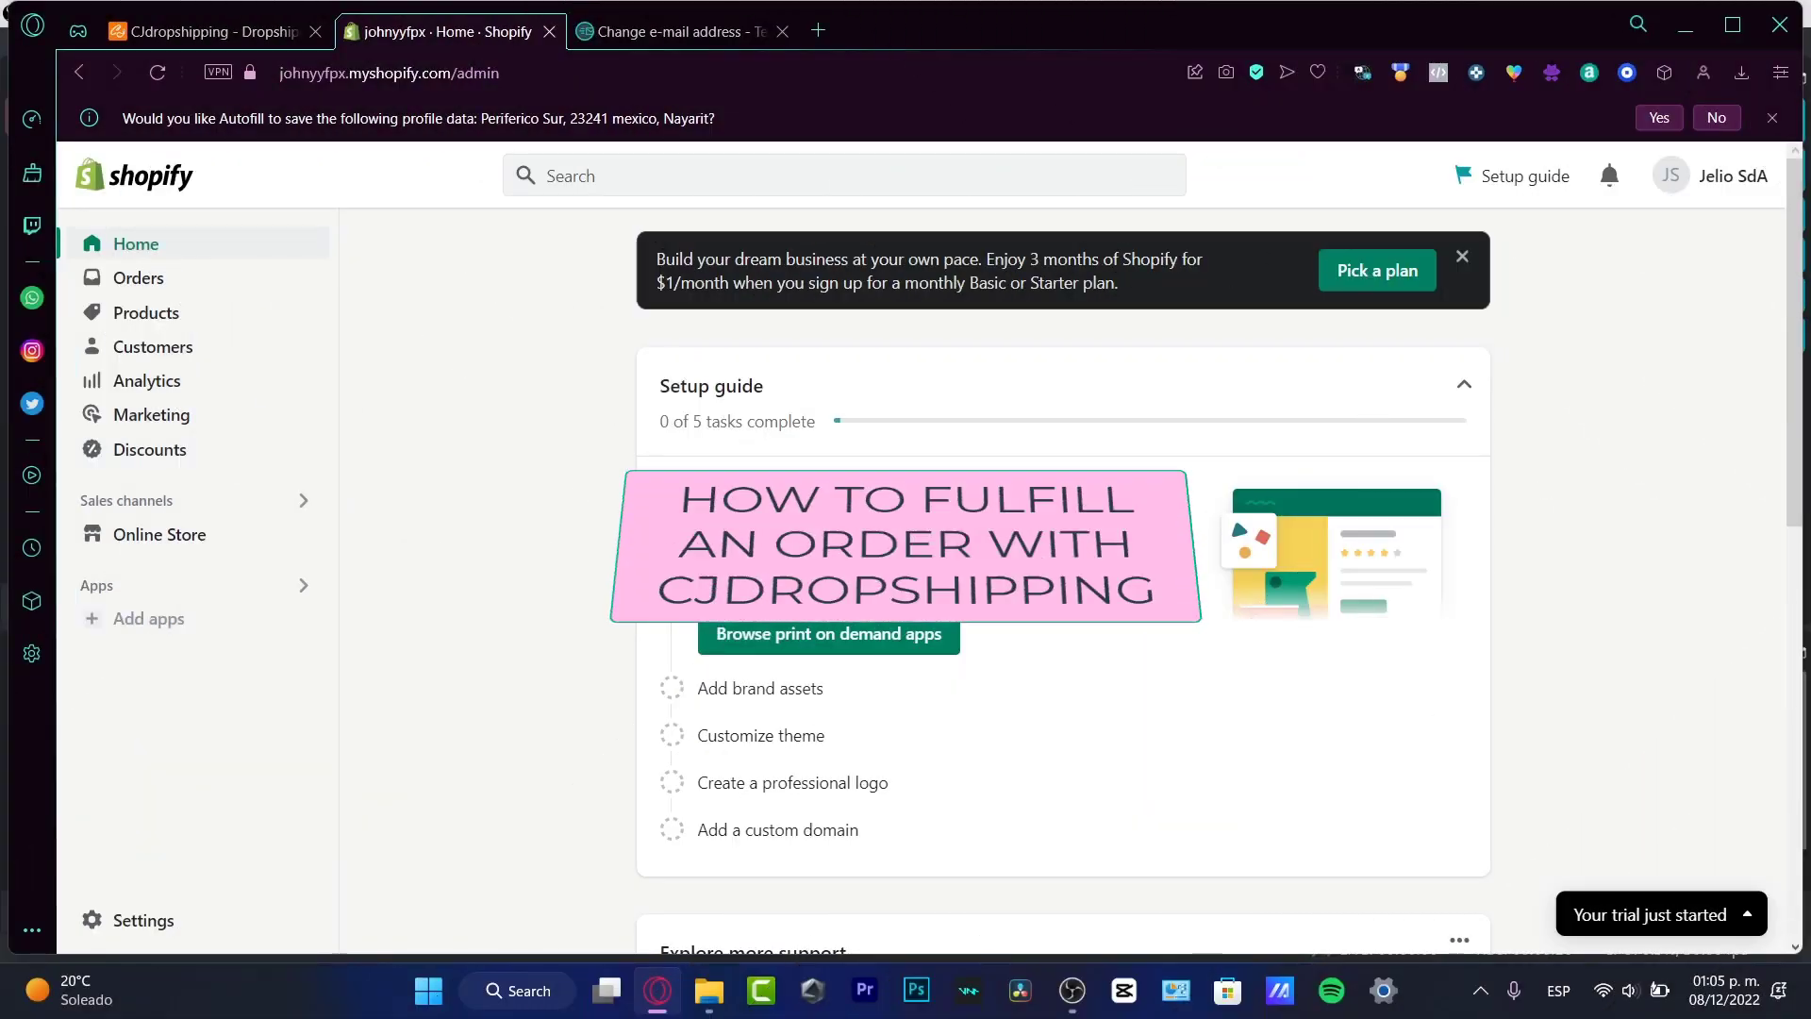
Switch to the CJdropshipping home page in the other browser tab
click(224, 34)
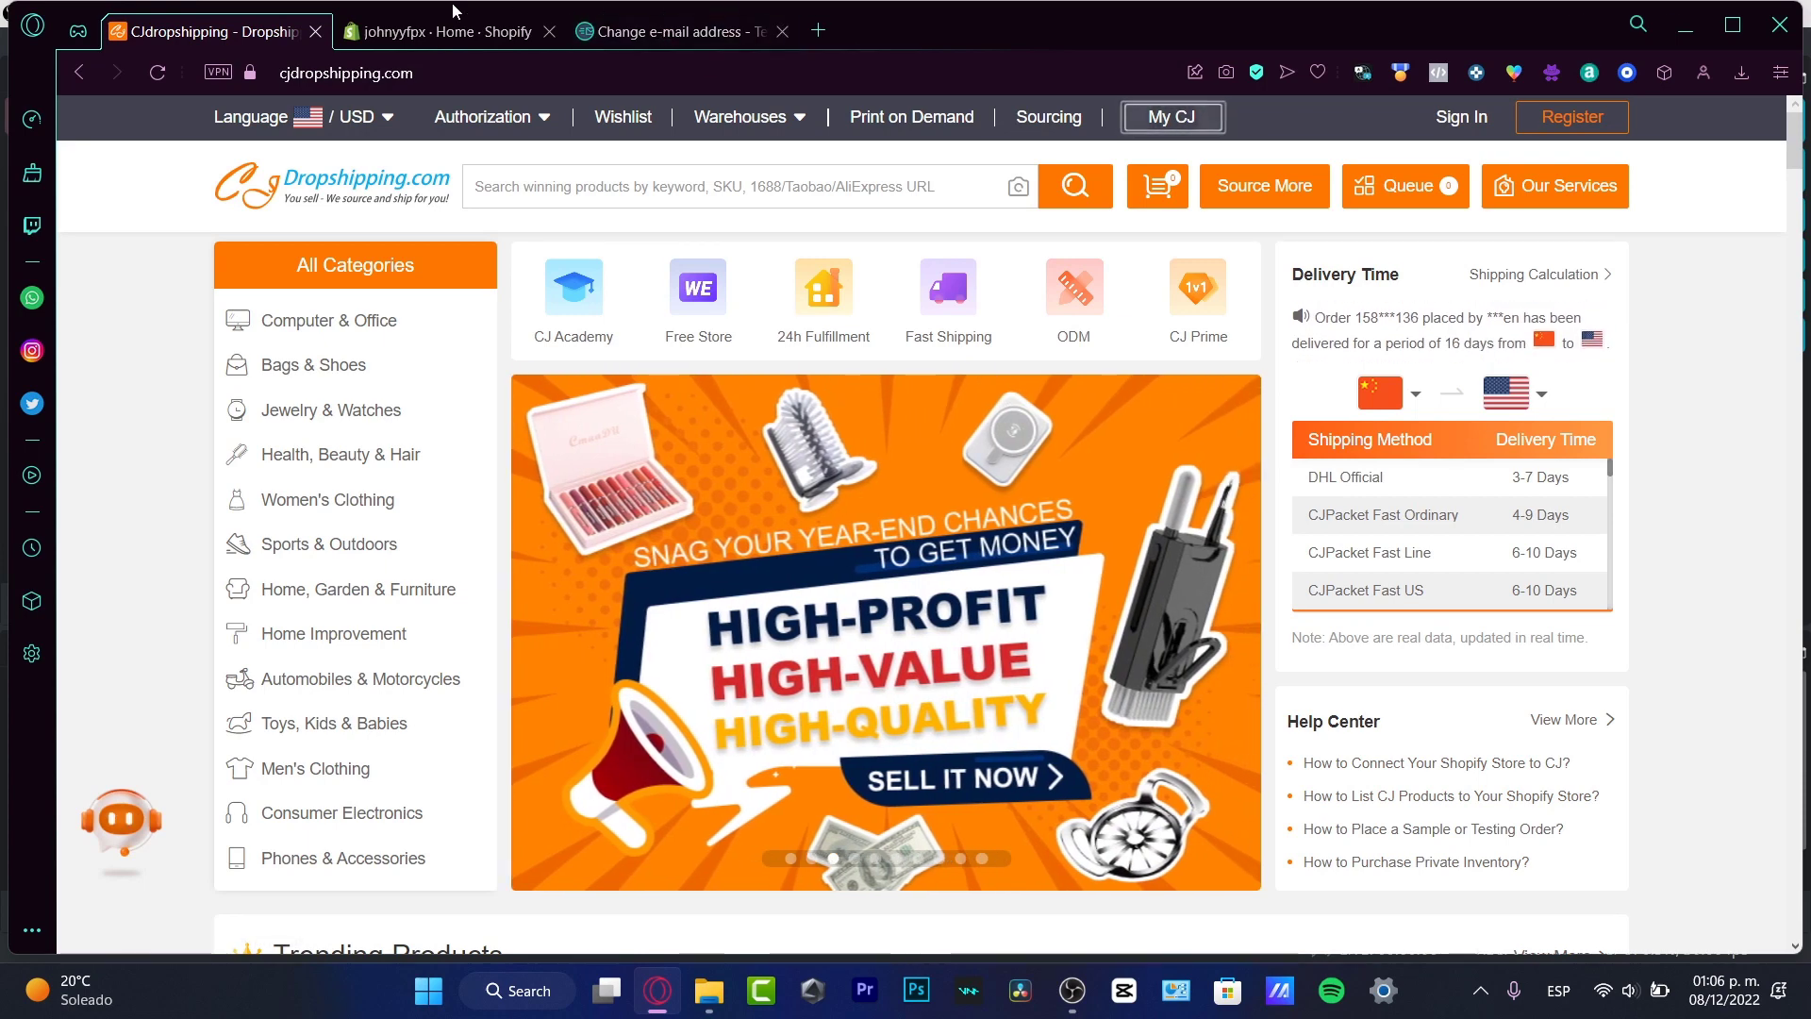
Back in the Shopify admin, dismiss the autofill bar and open the Online Store Themes page showing Dawn
click(476, 28)
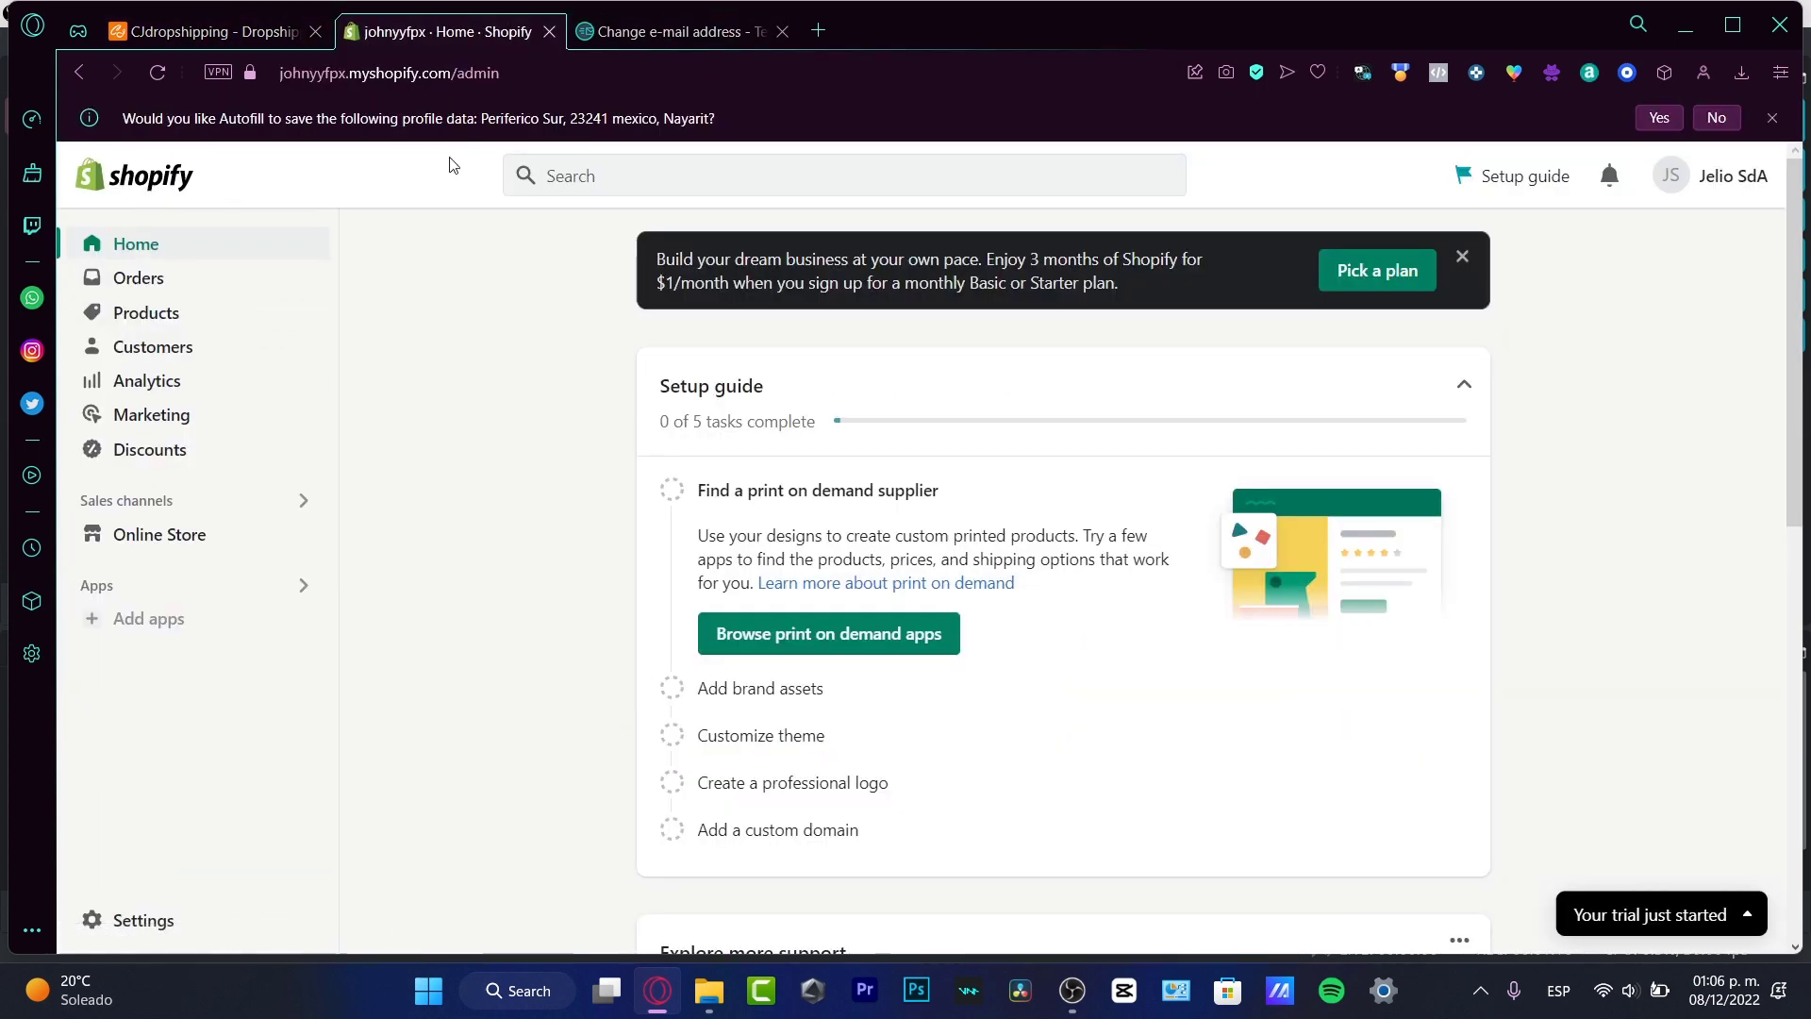
click(1772, 118)
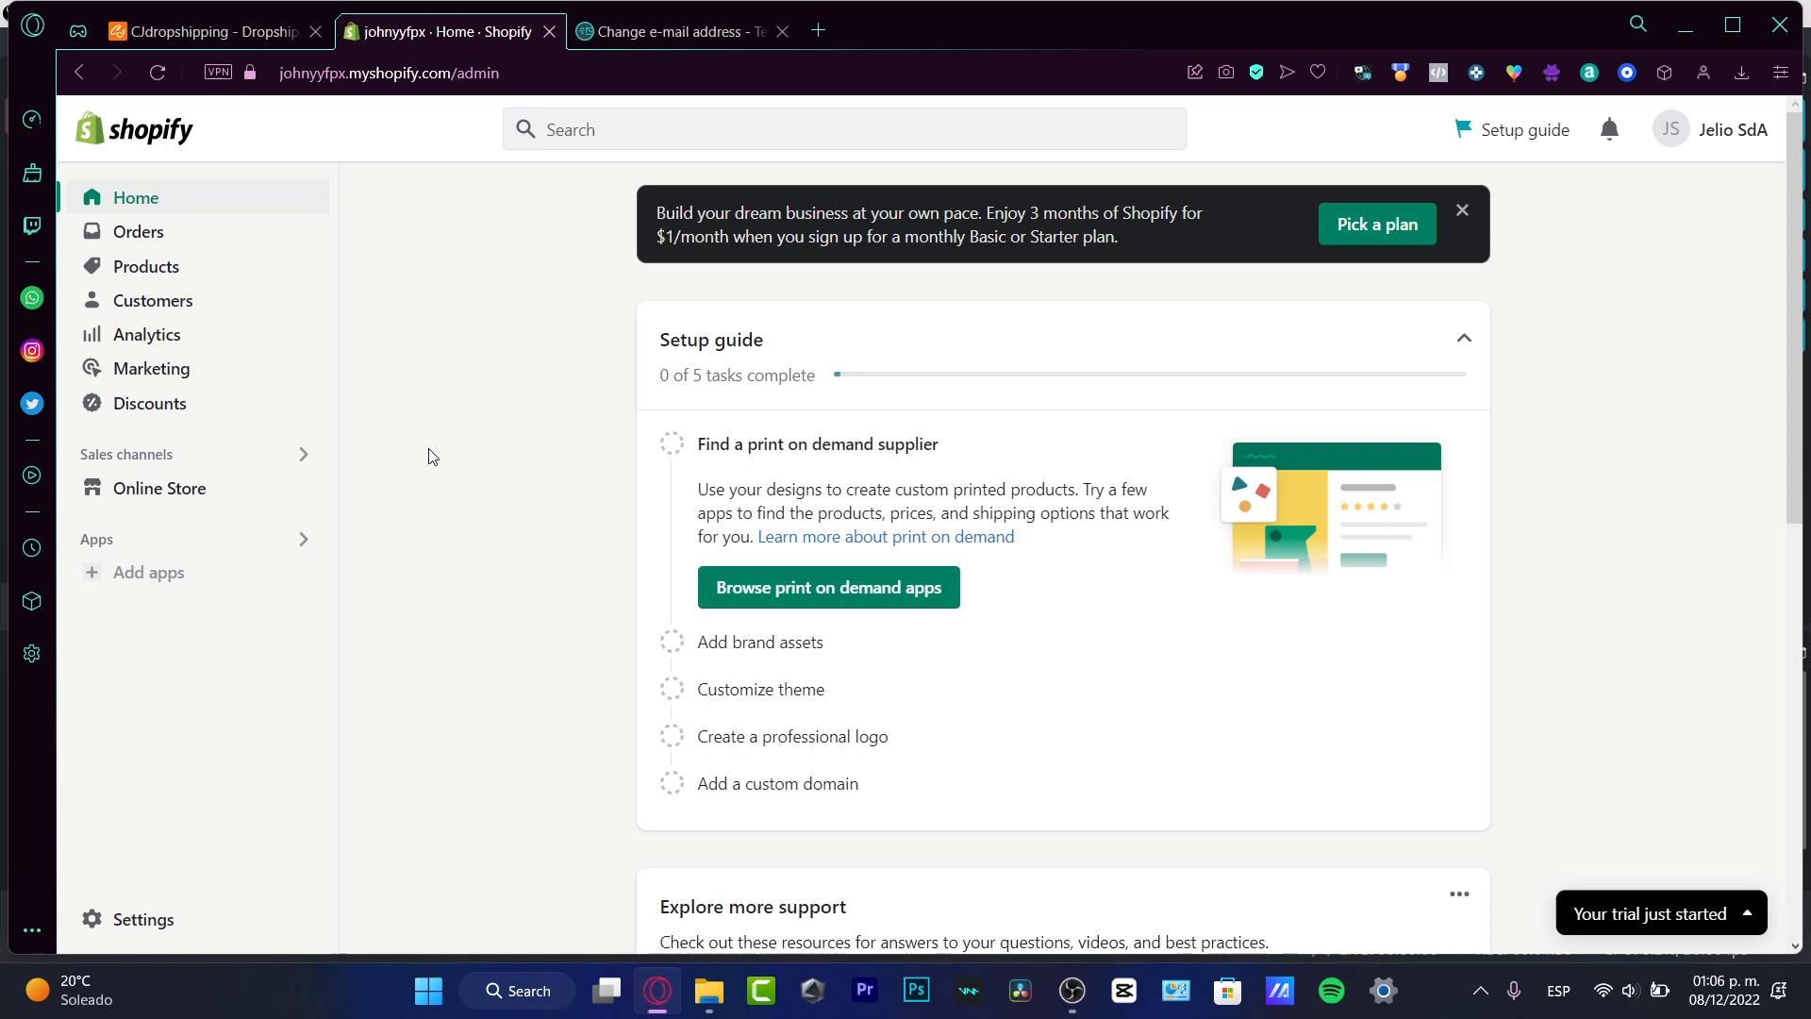
click(209, 492)
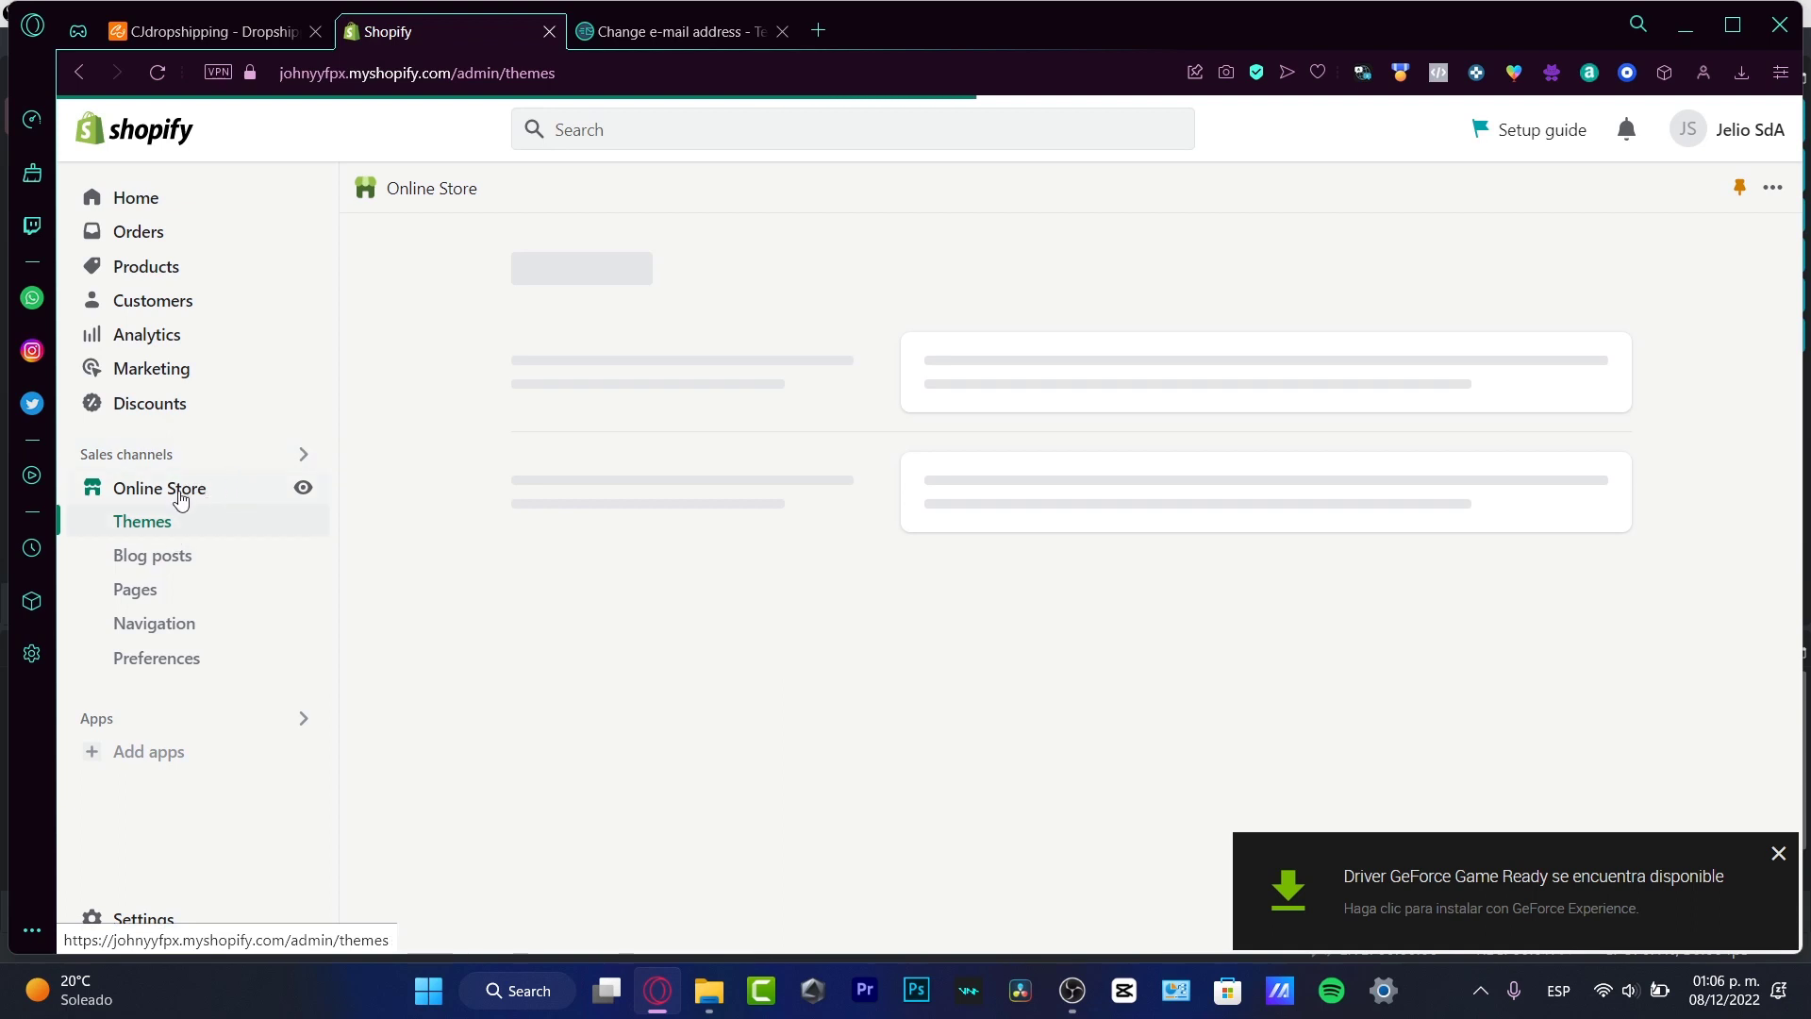
click(1778, 854)
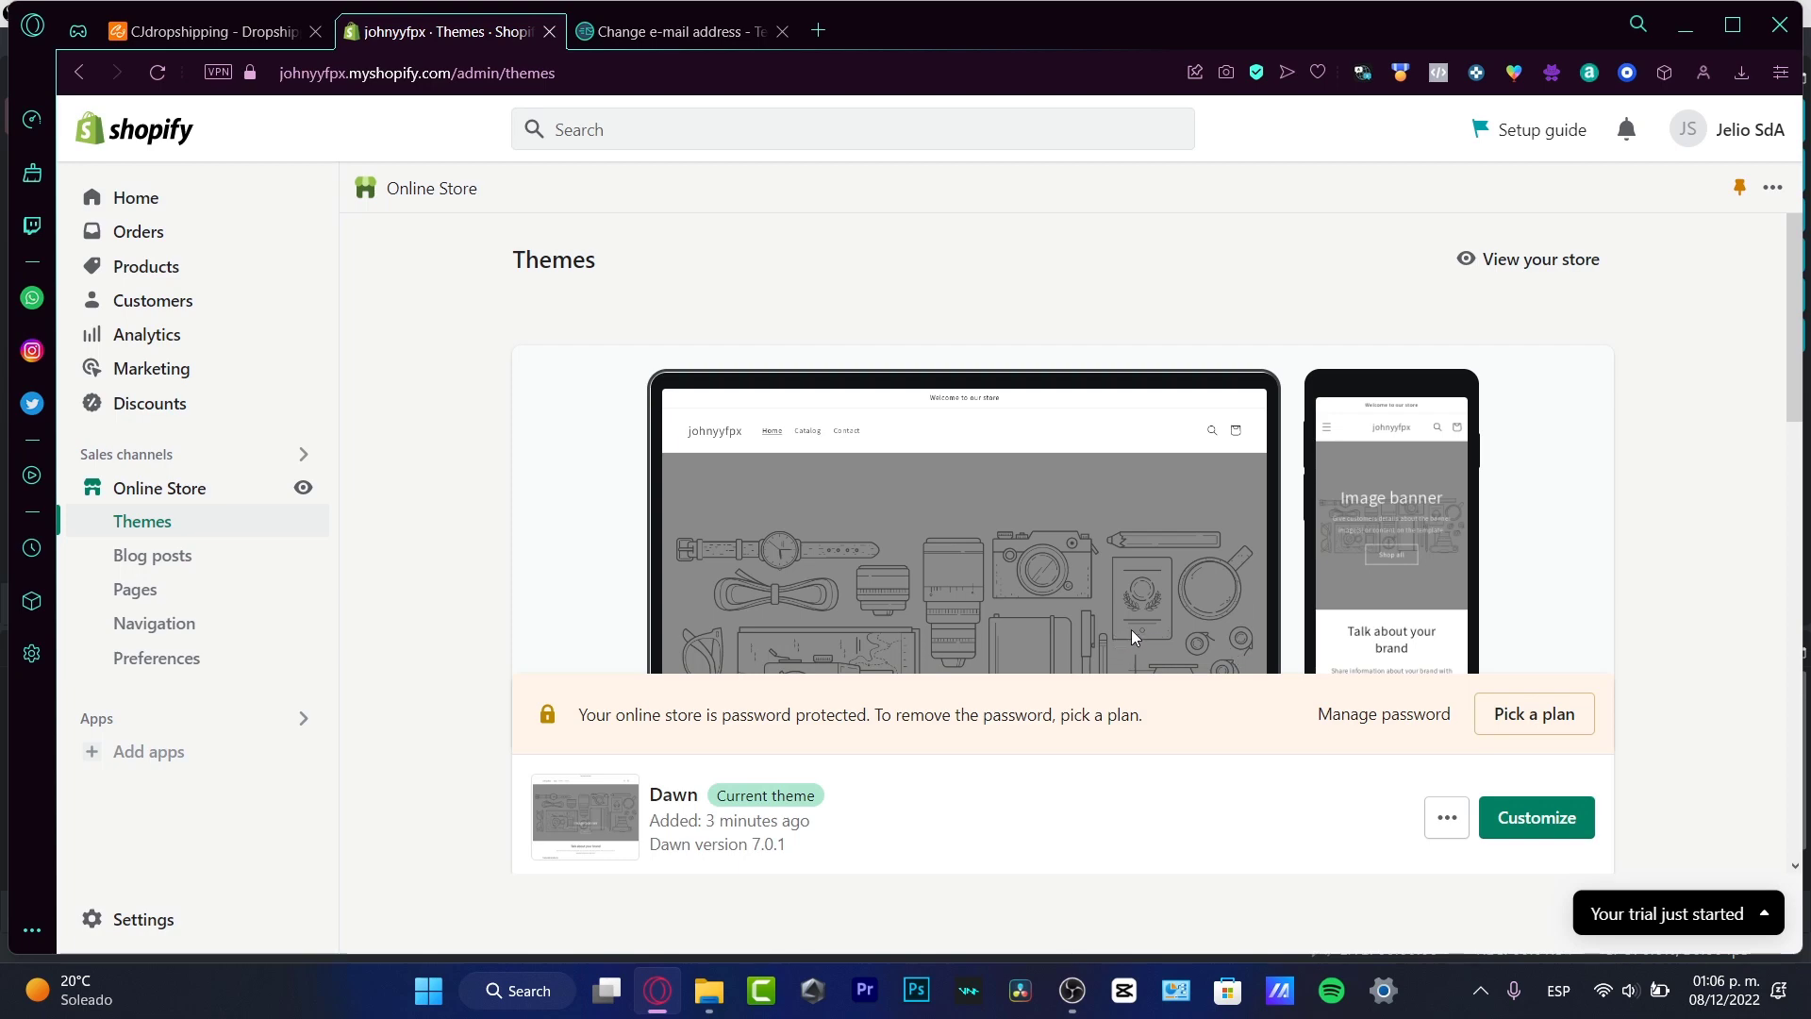
click(223, 271)
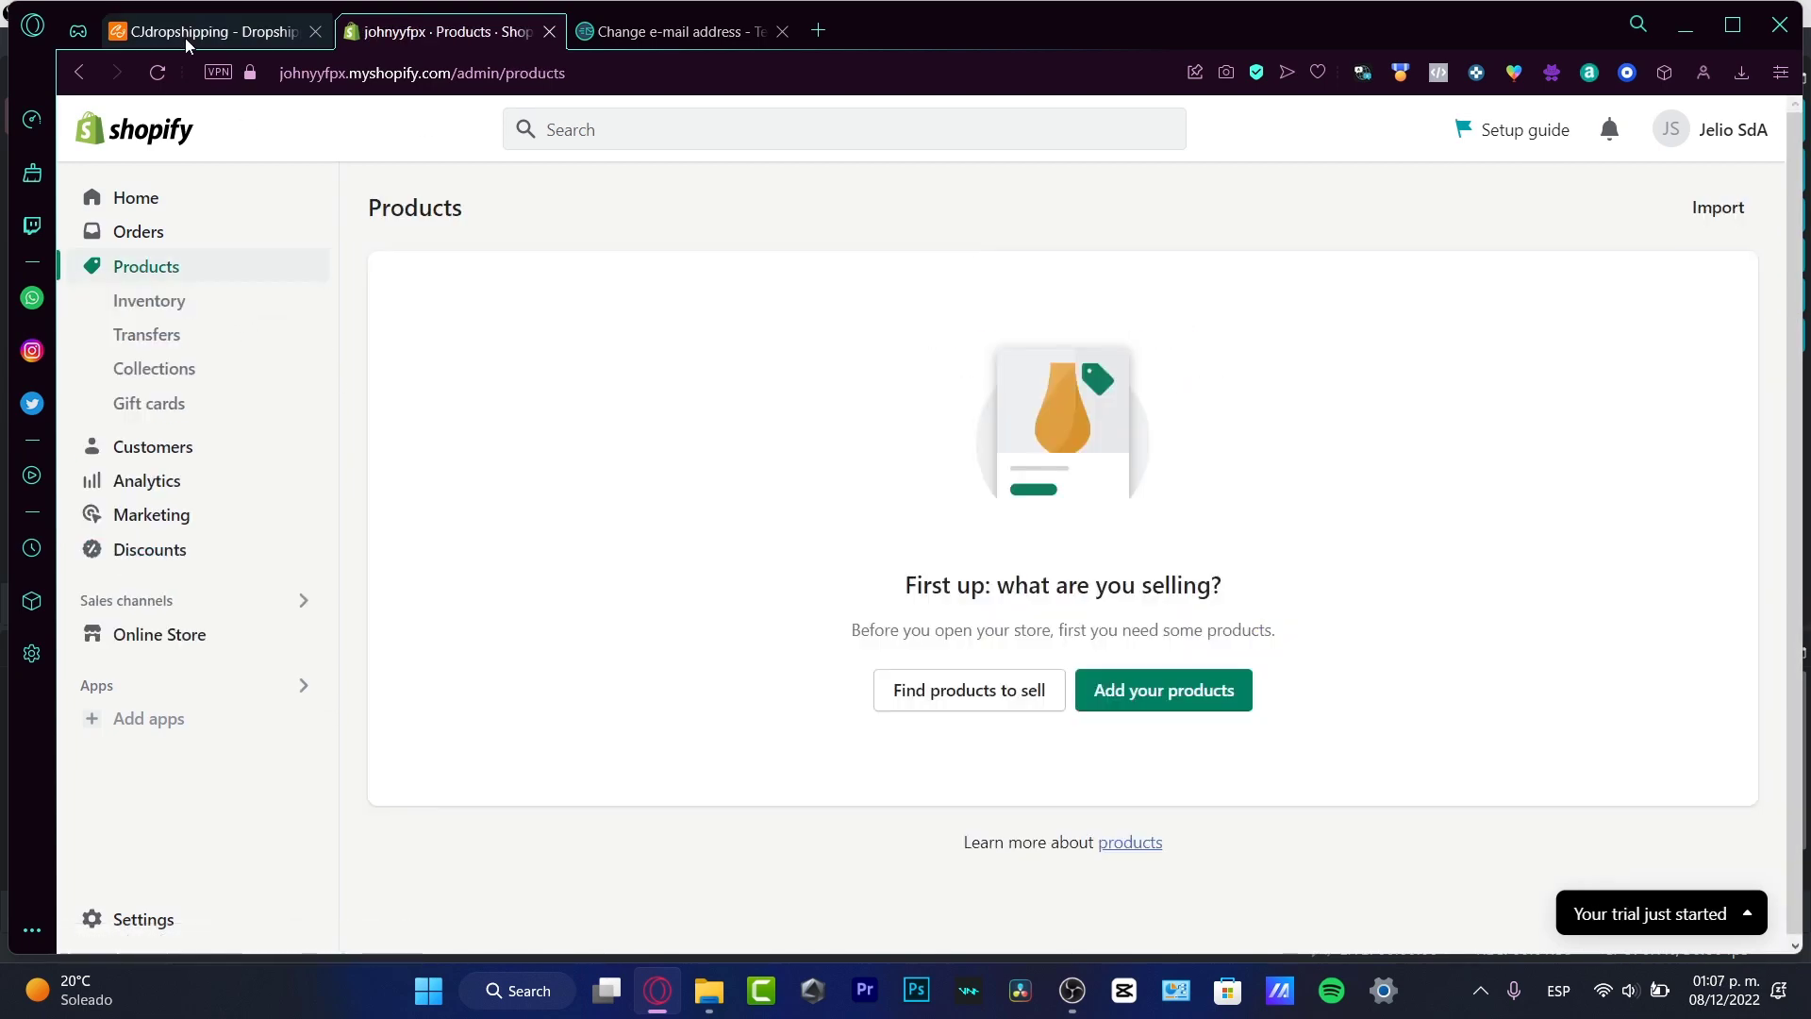
click(189, 37)
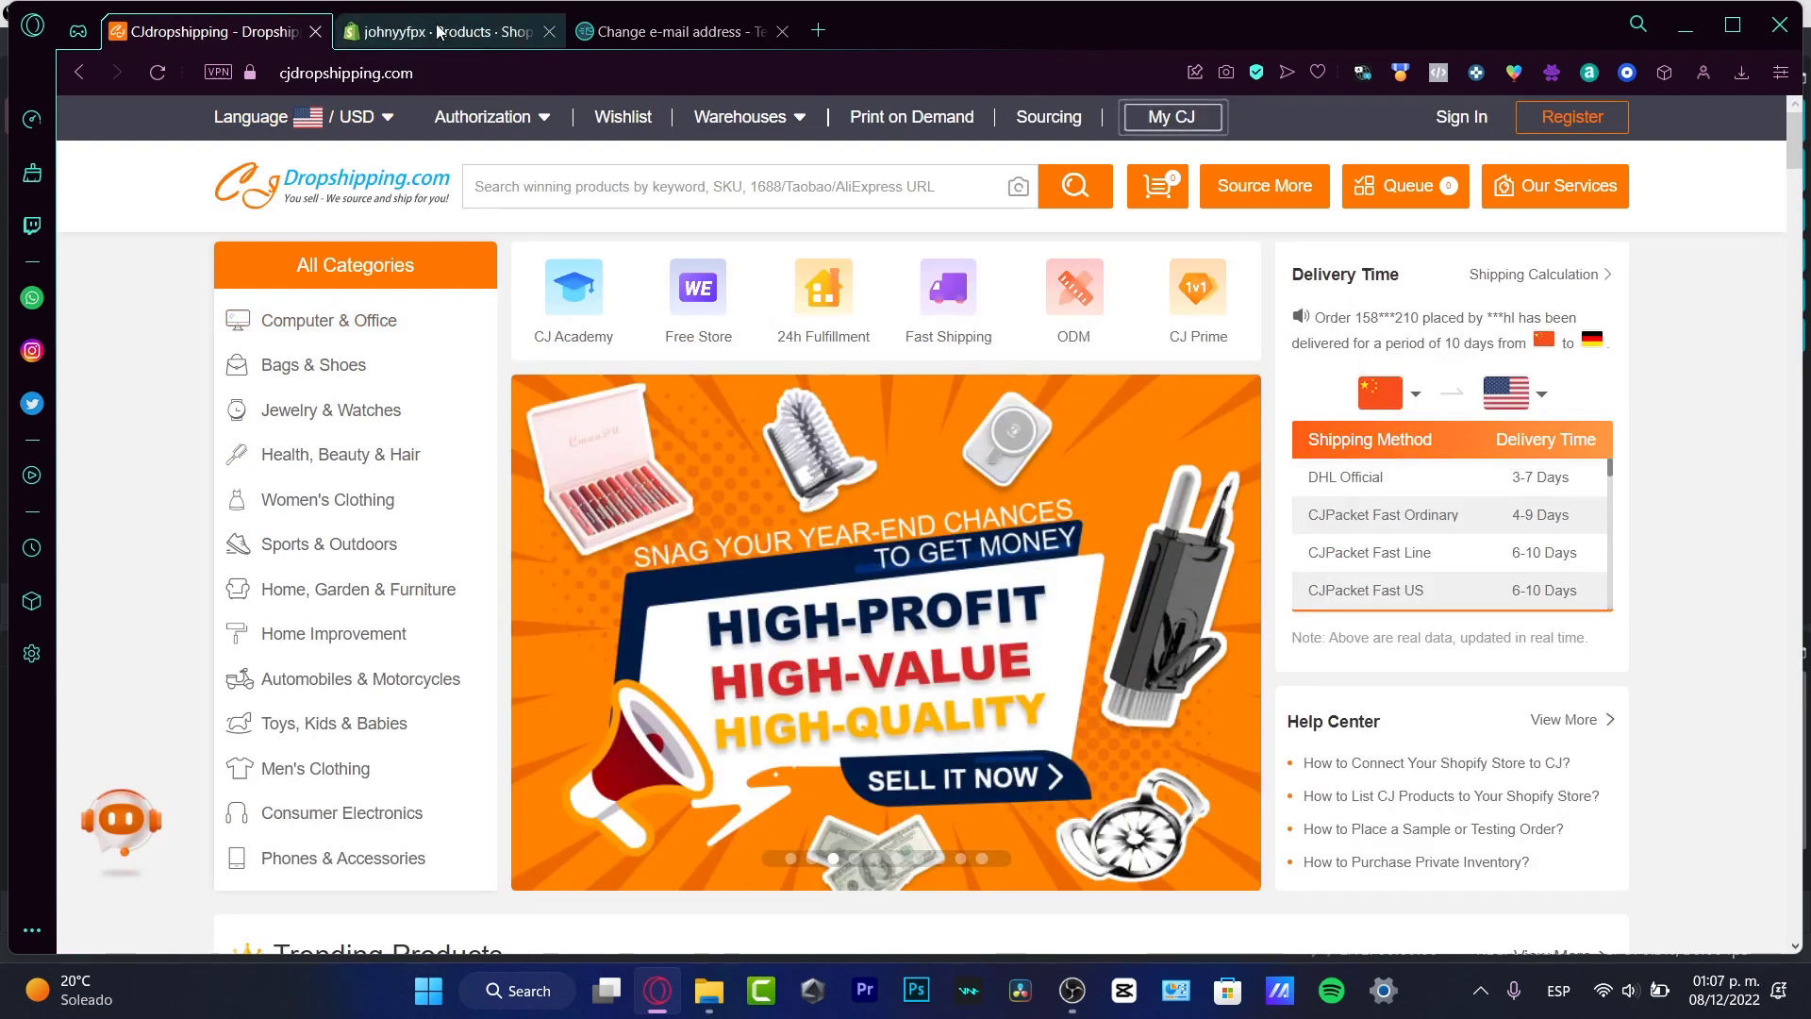
click(443, 31)
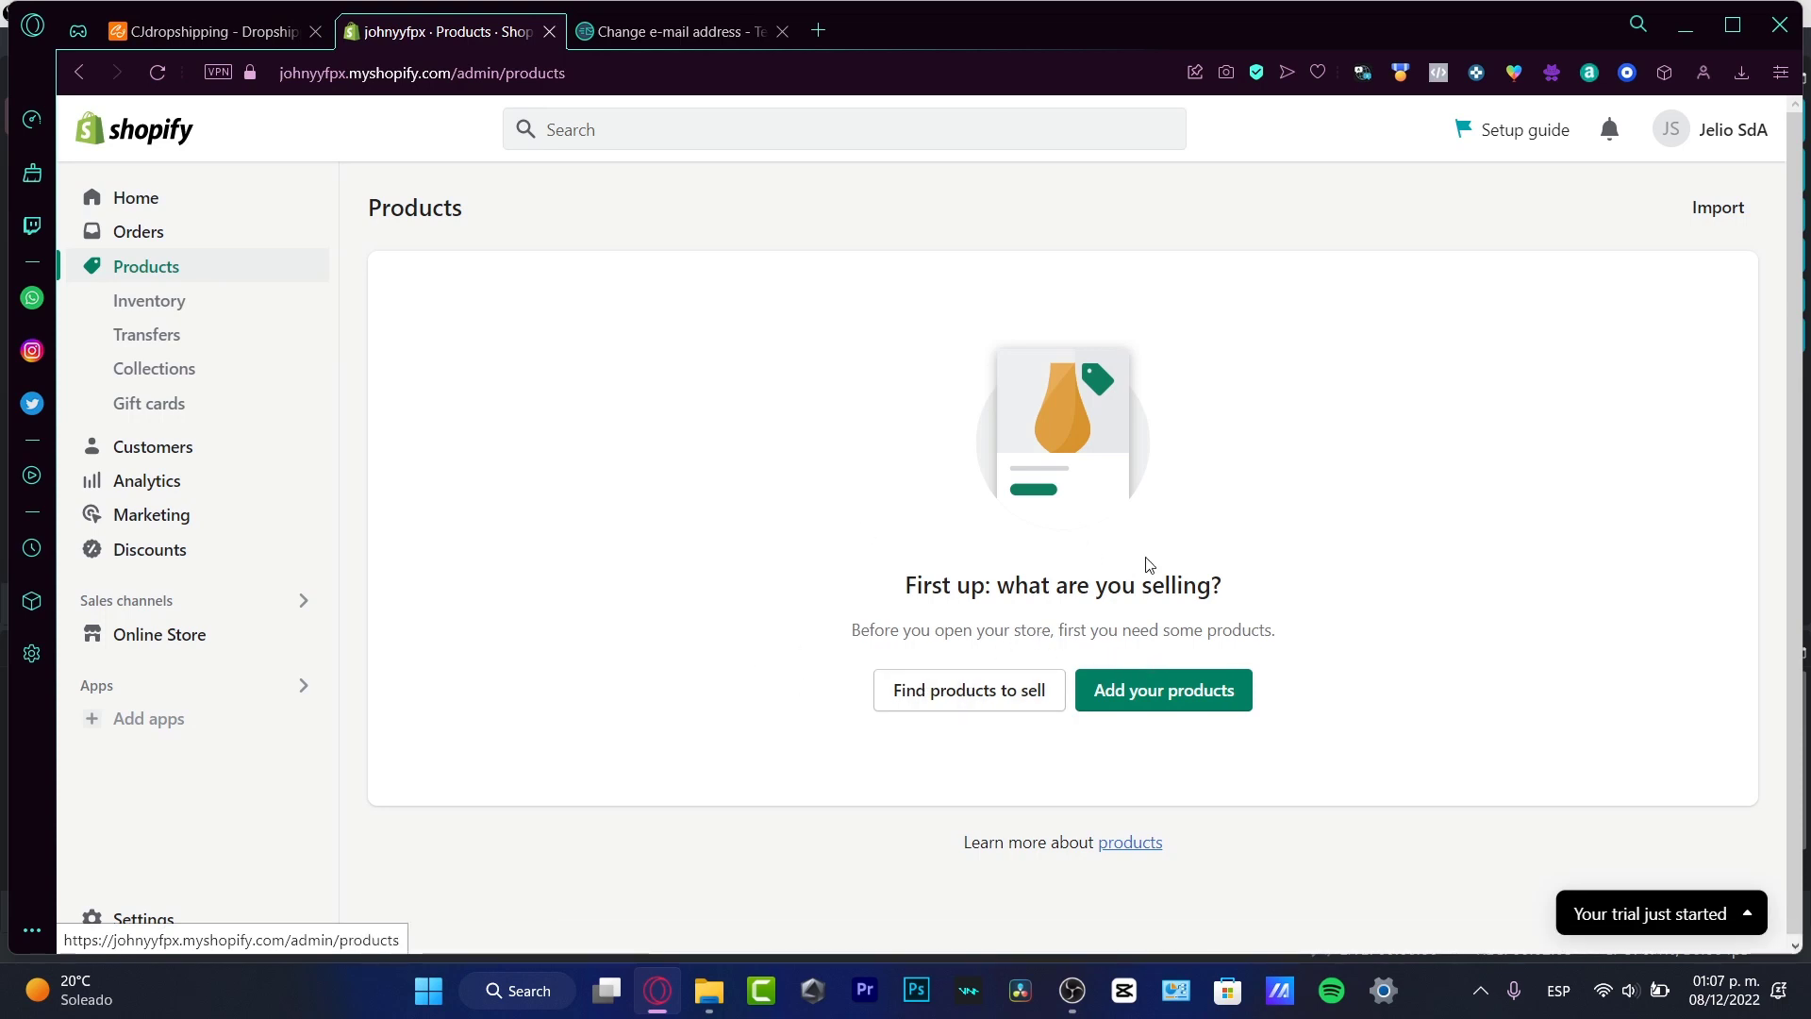
click(279, 635)
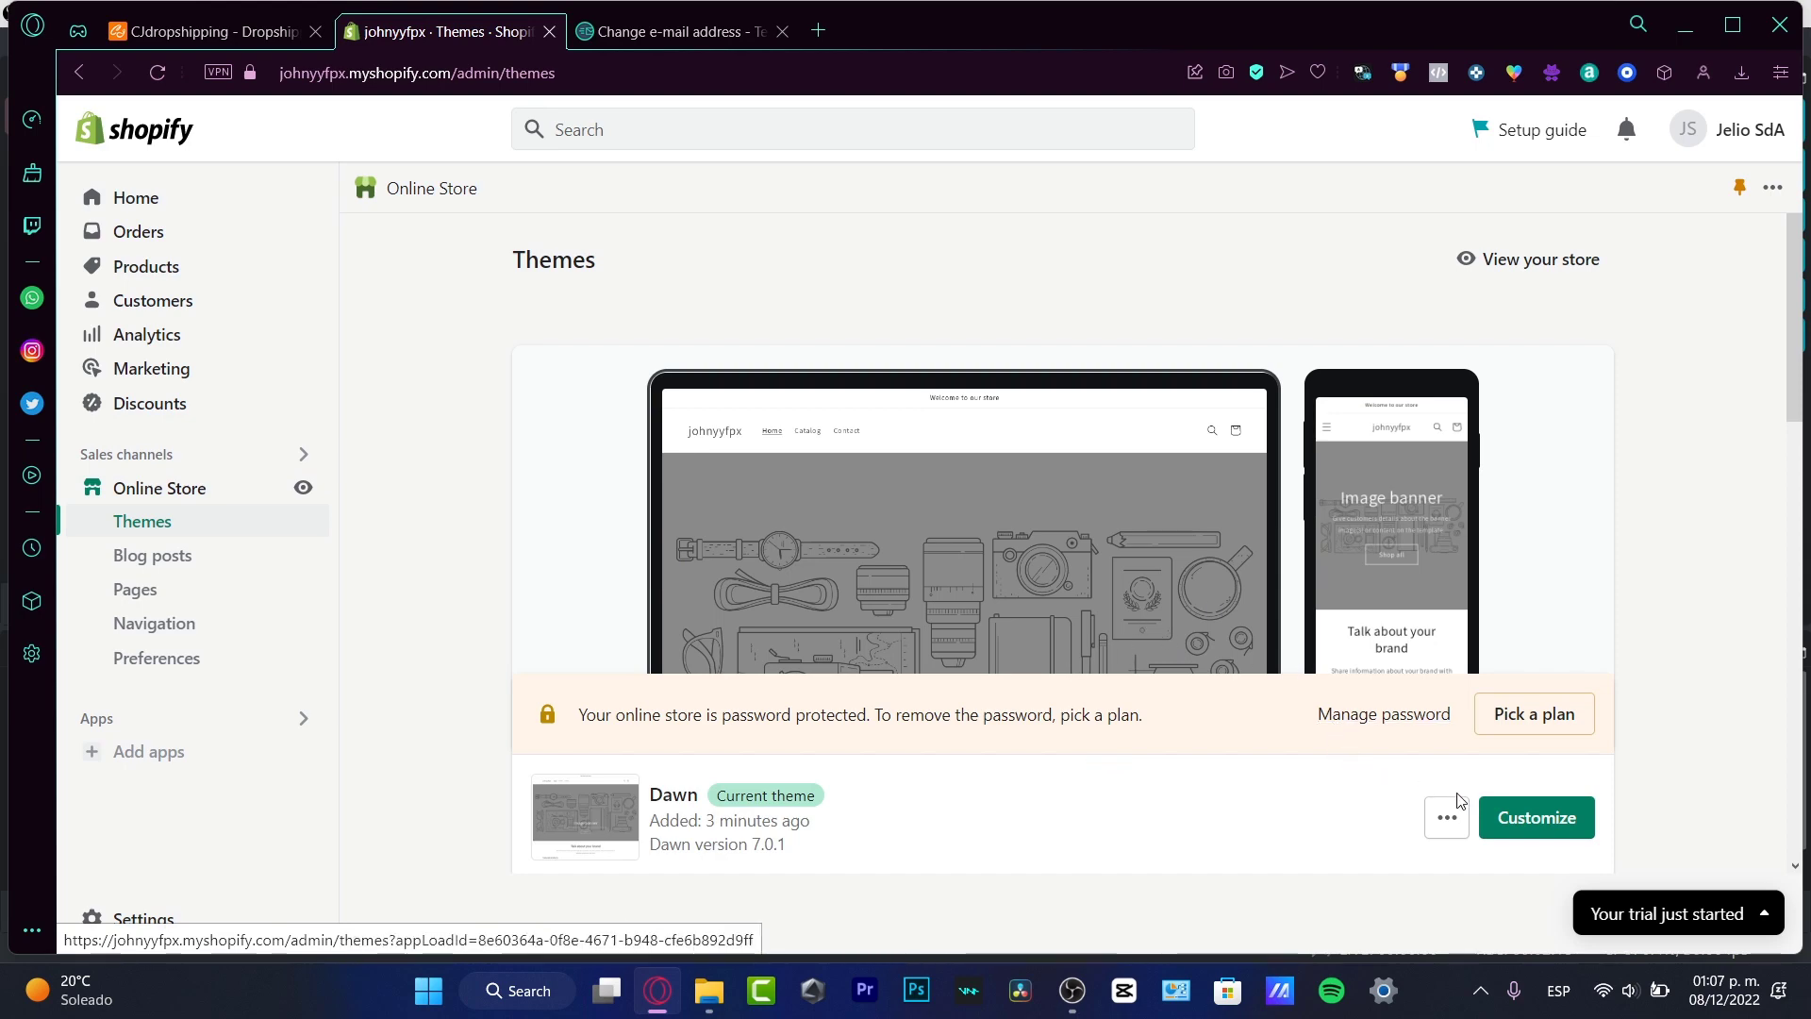
click(211, 20)
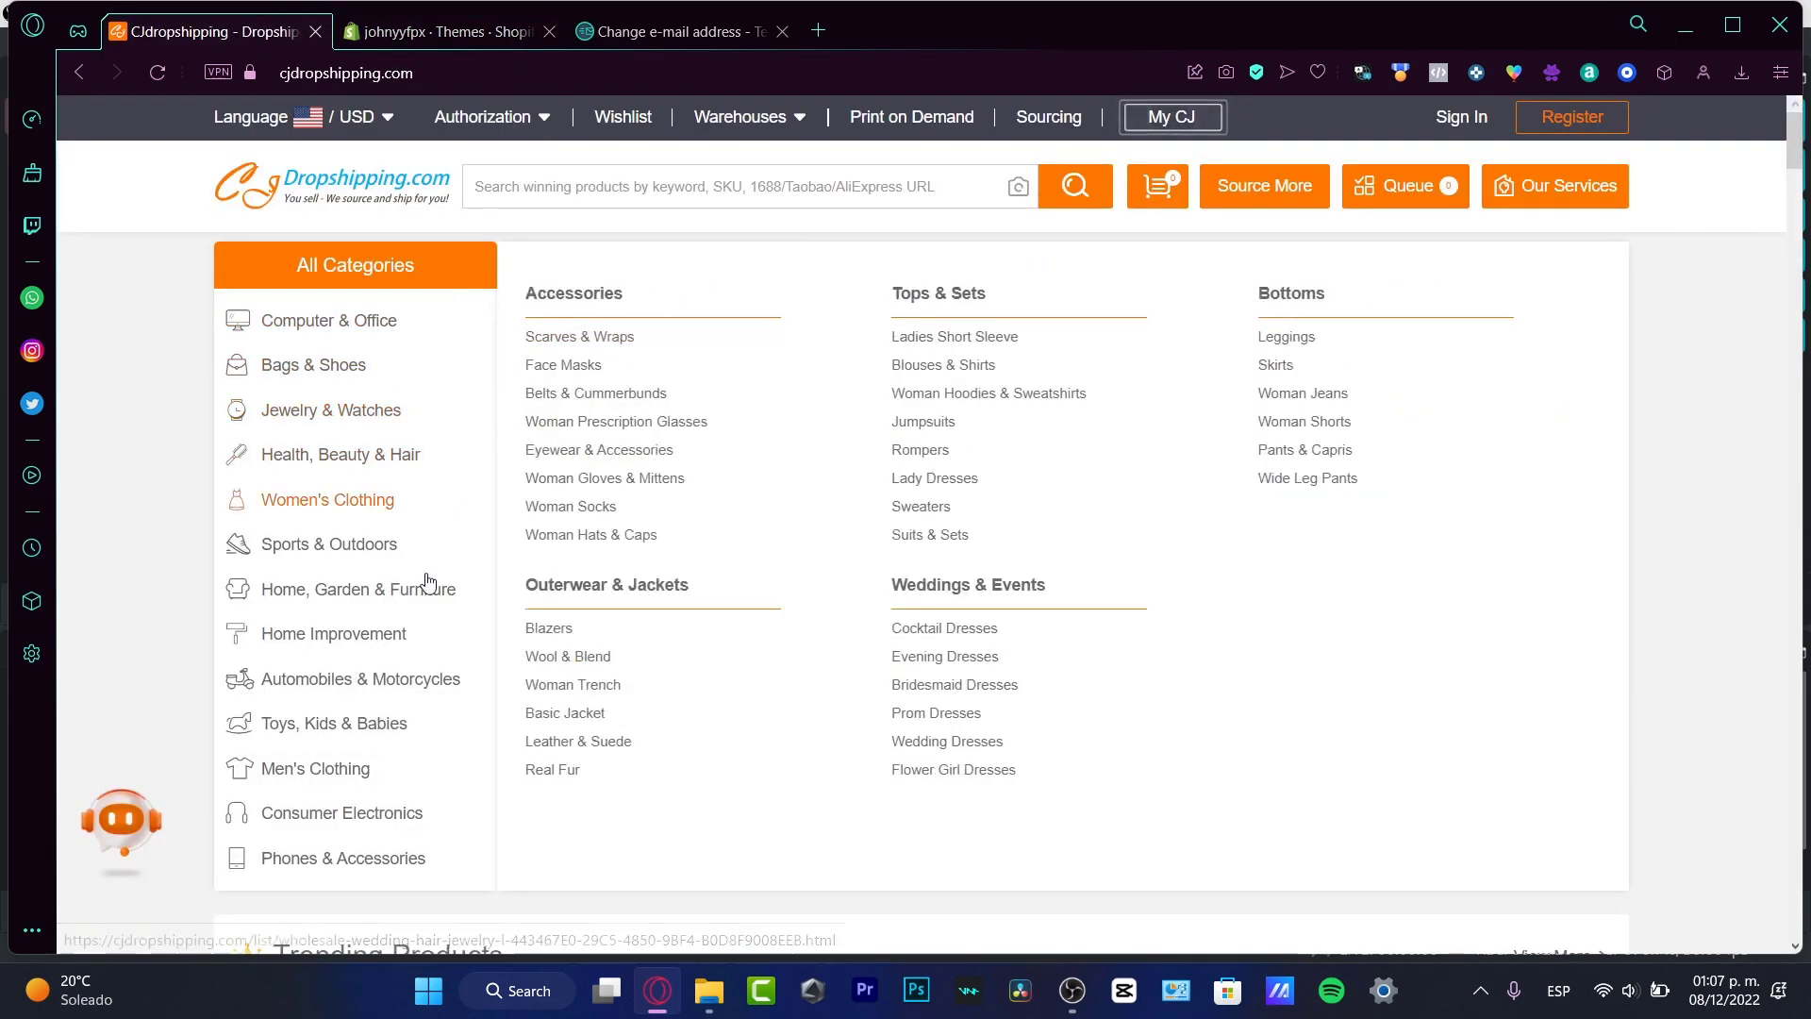
mouse_move(377, 678)
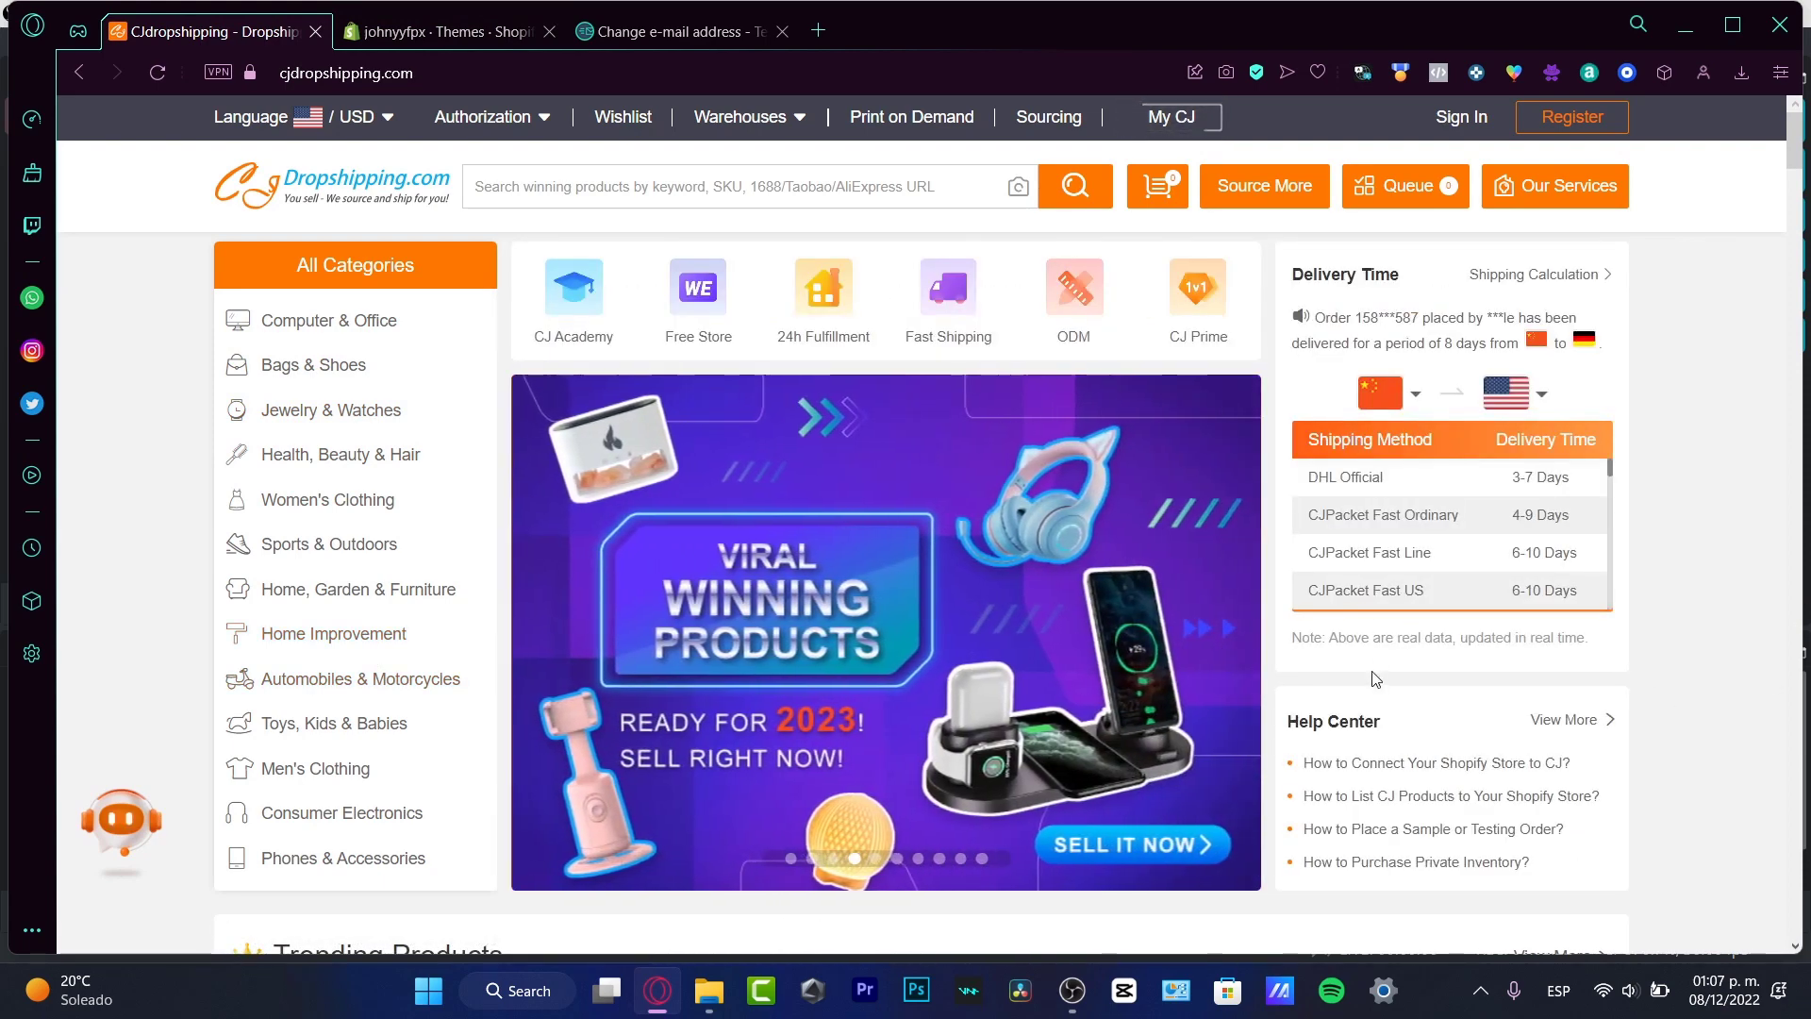
click(444, 31)
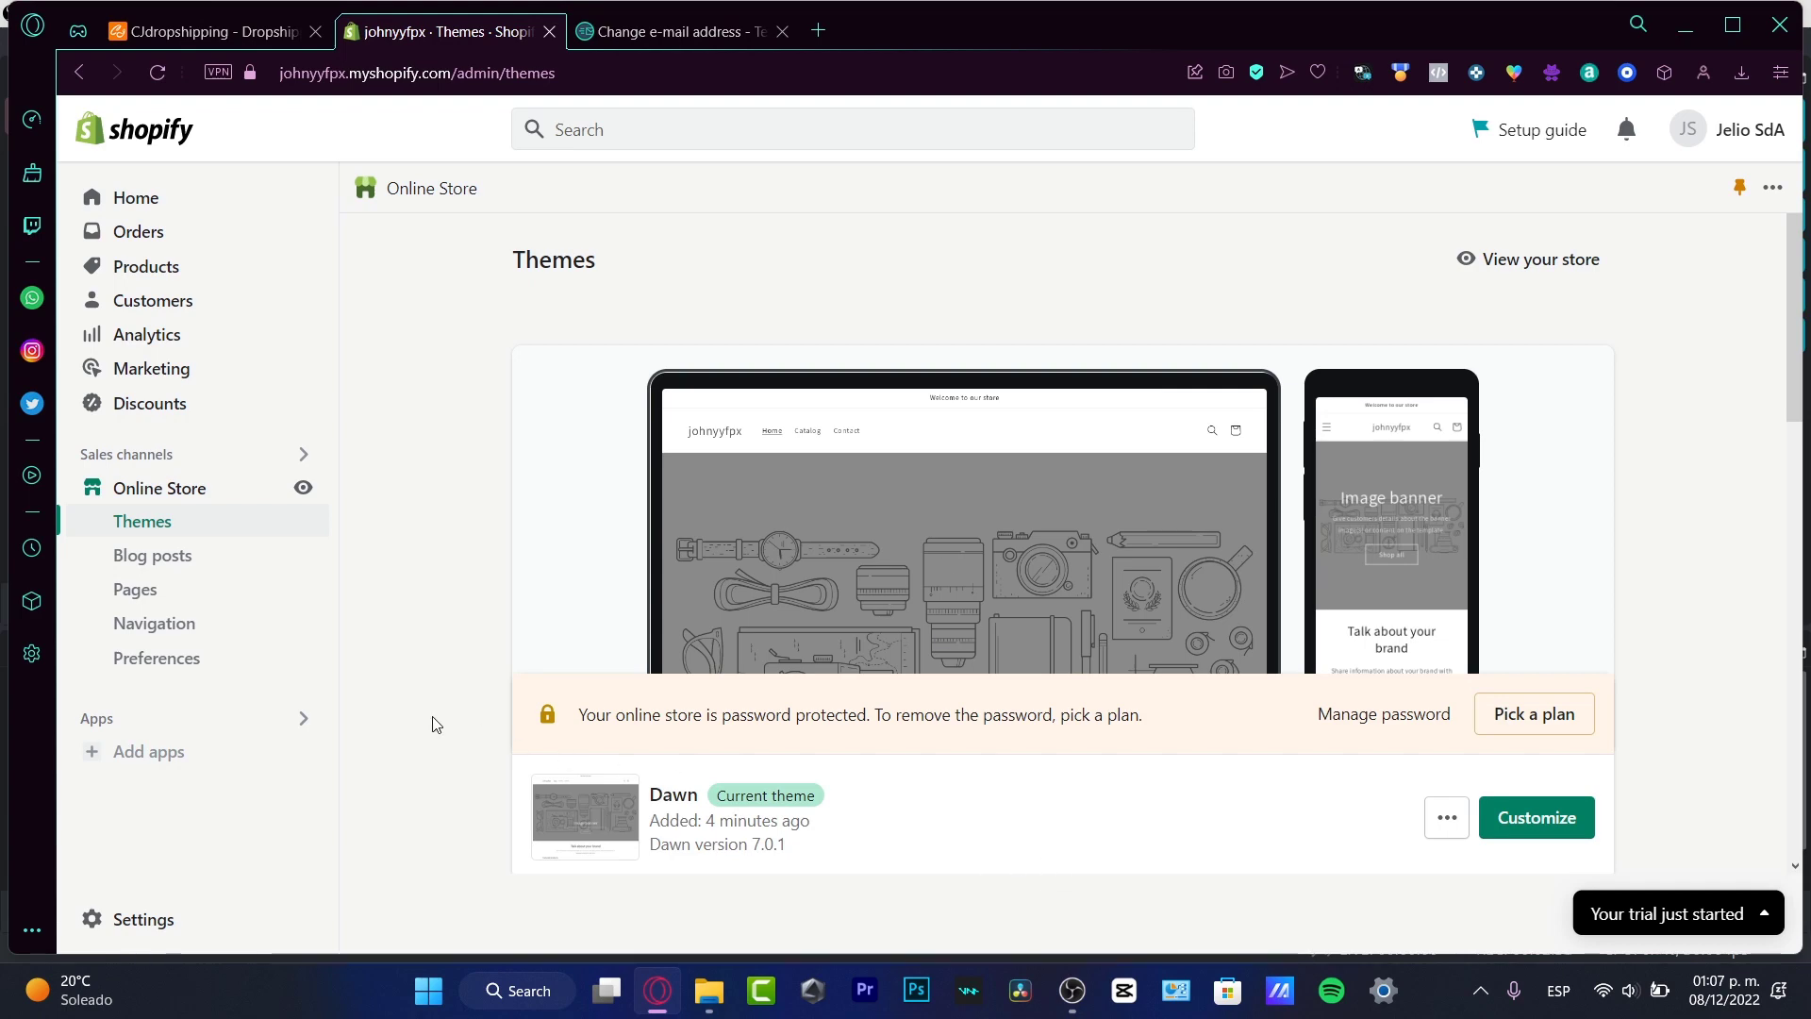
Add and install the CJdropshipping app from Add apps, then close the trial promotion popup
click(177, 753)
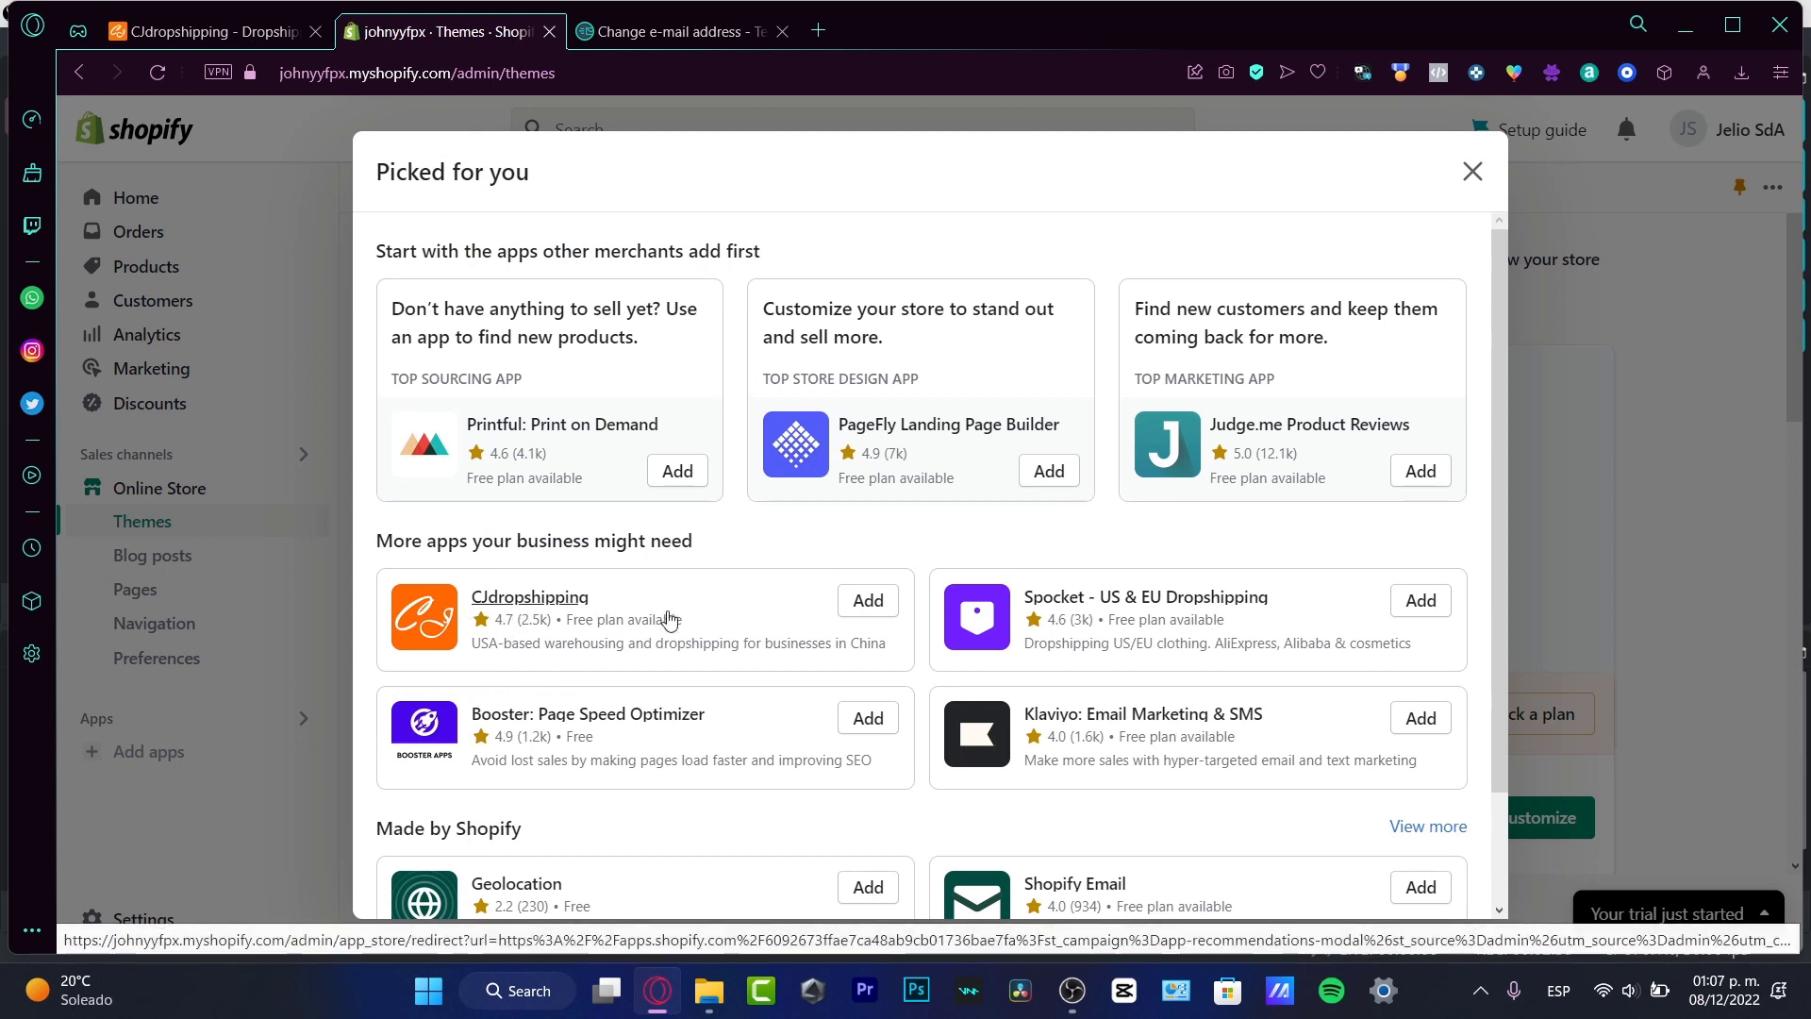
click(888, 618)
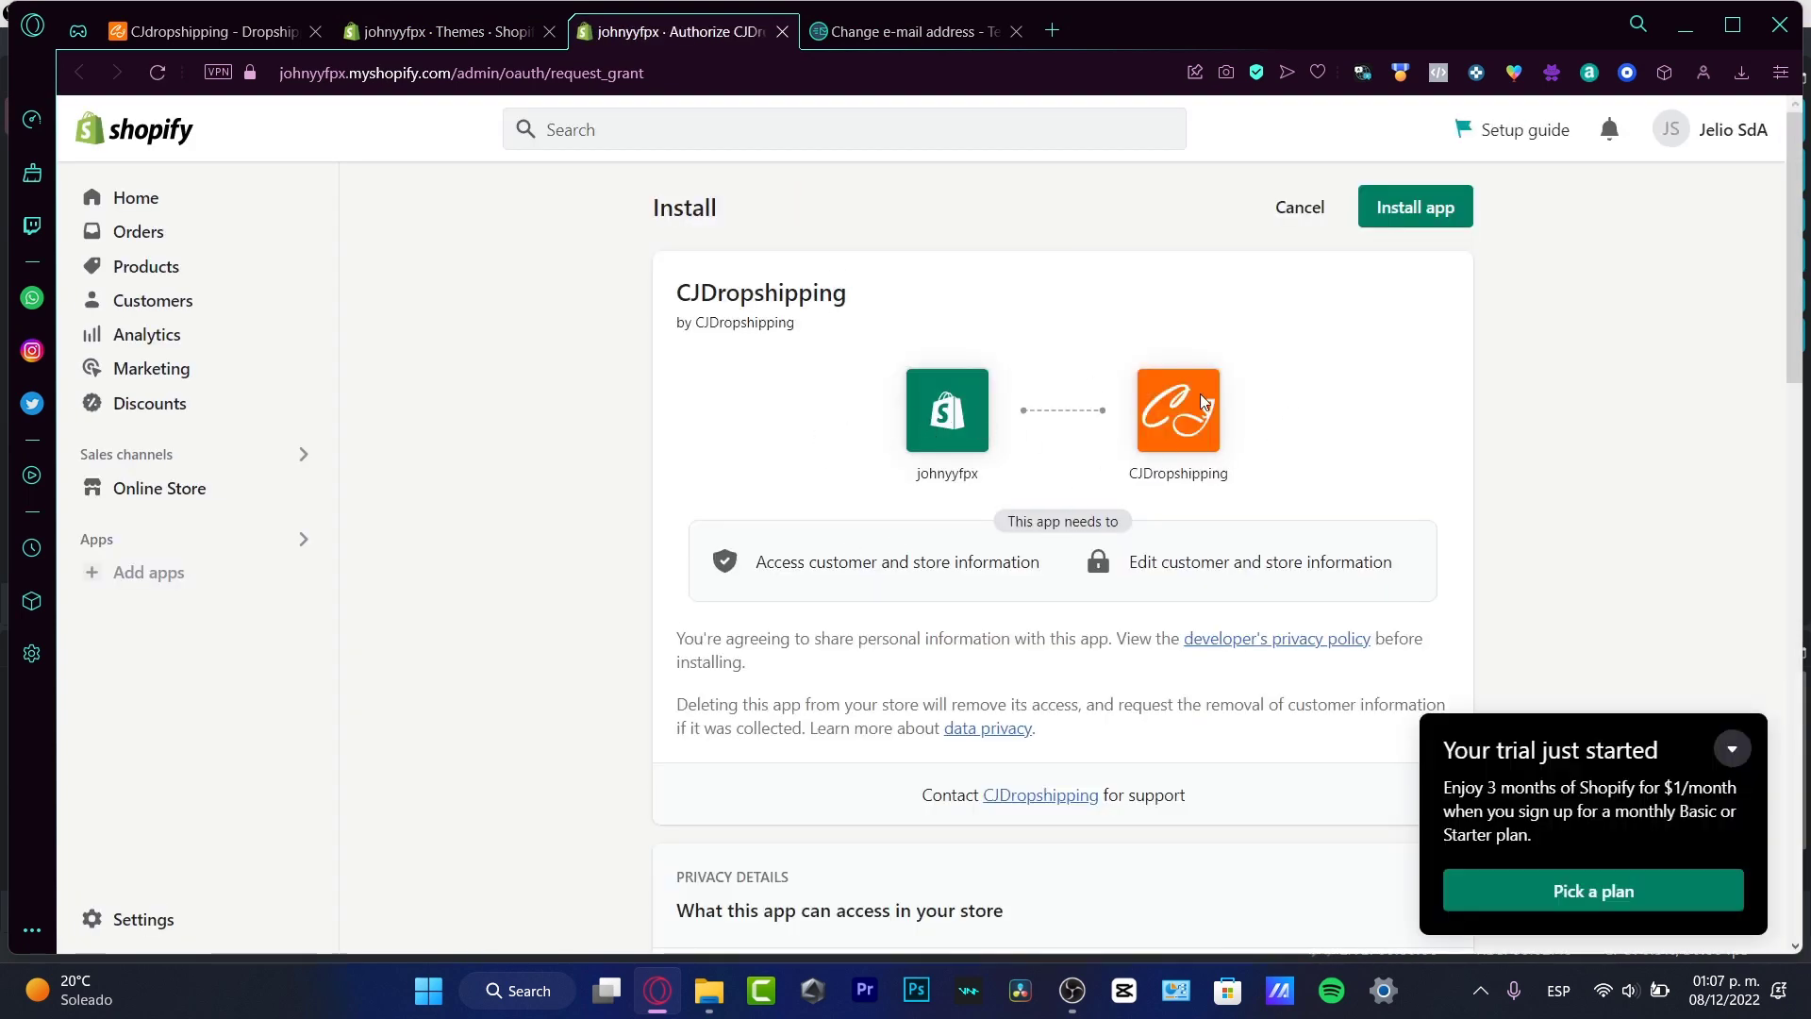
click(1446, 215)
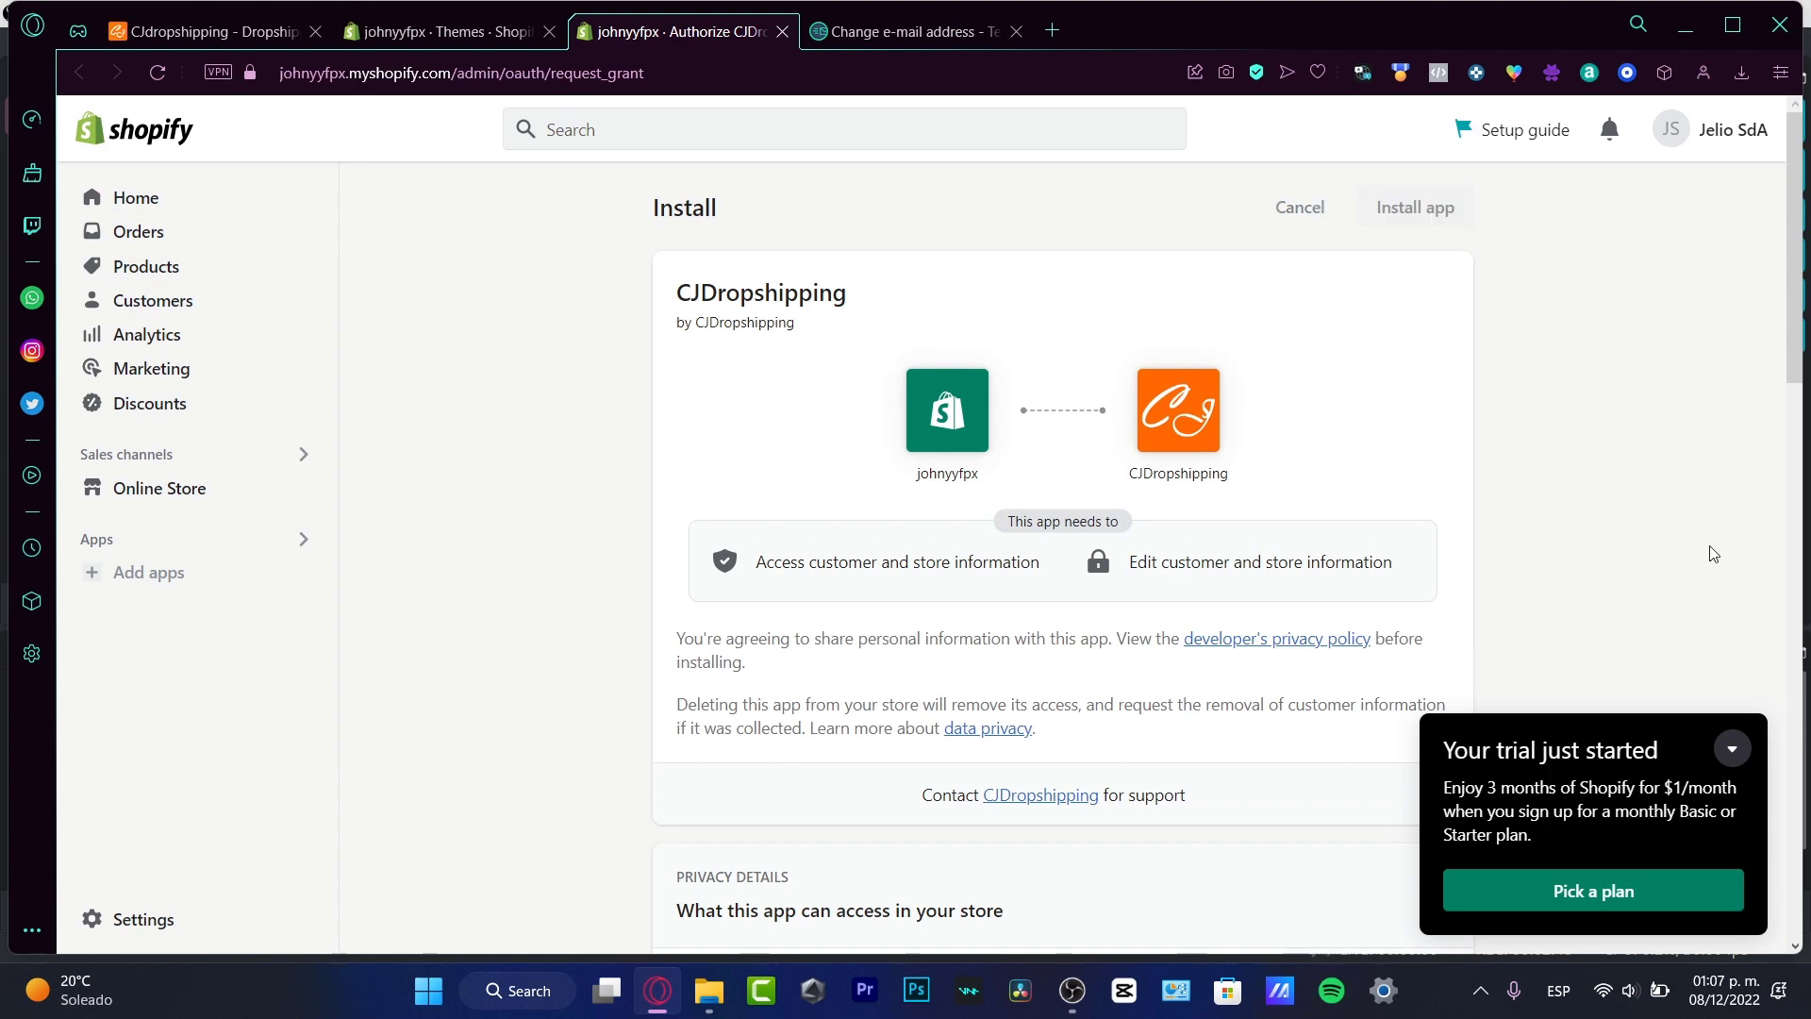
click(1732, 748)
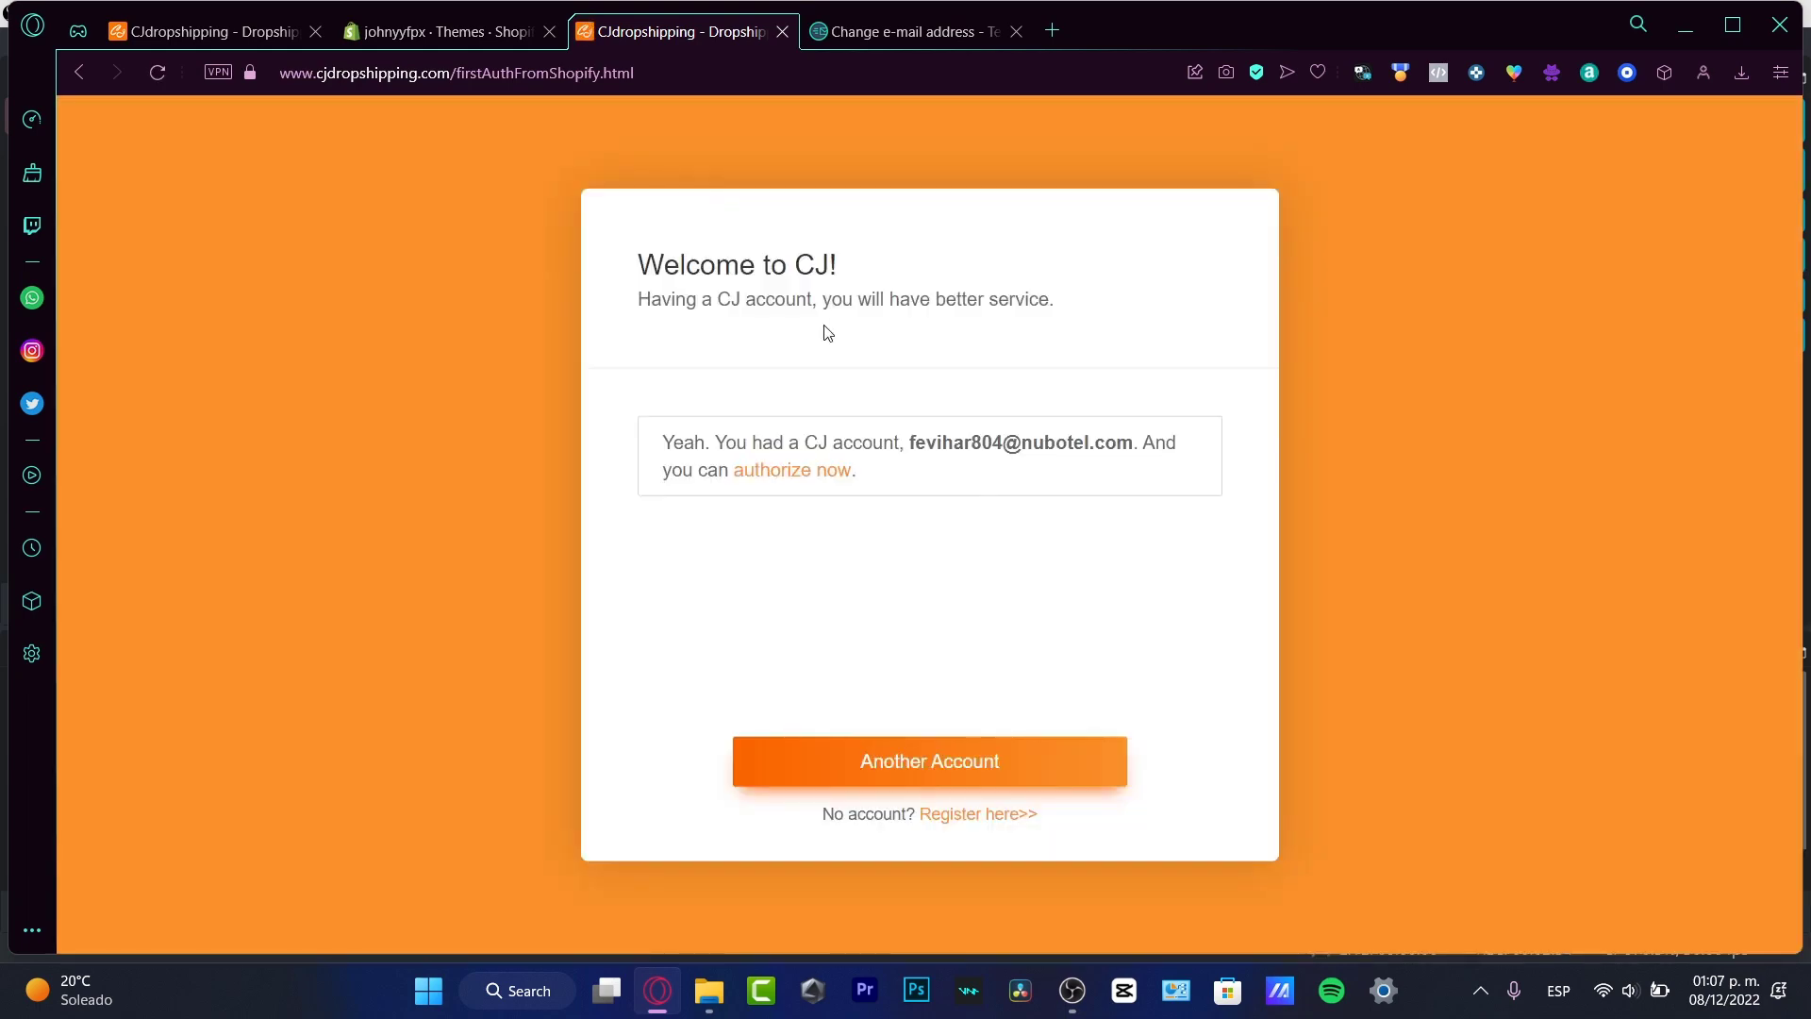
Close the older CJdropshipping tab and bring up the Welcome to CJ page
click(243, 36)
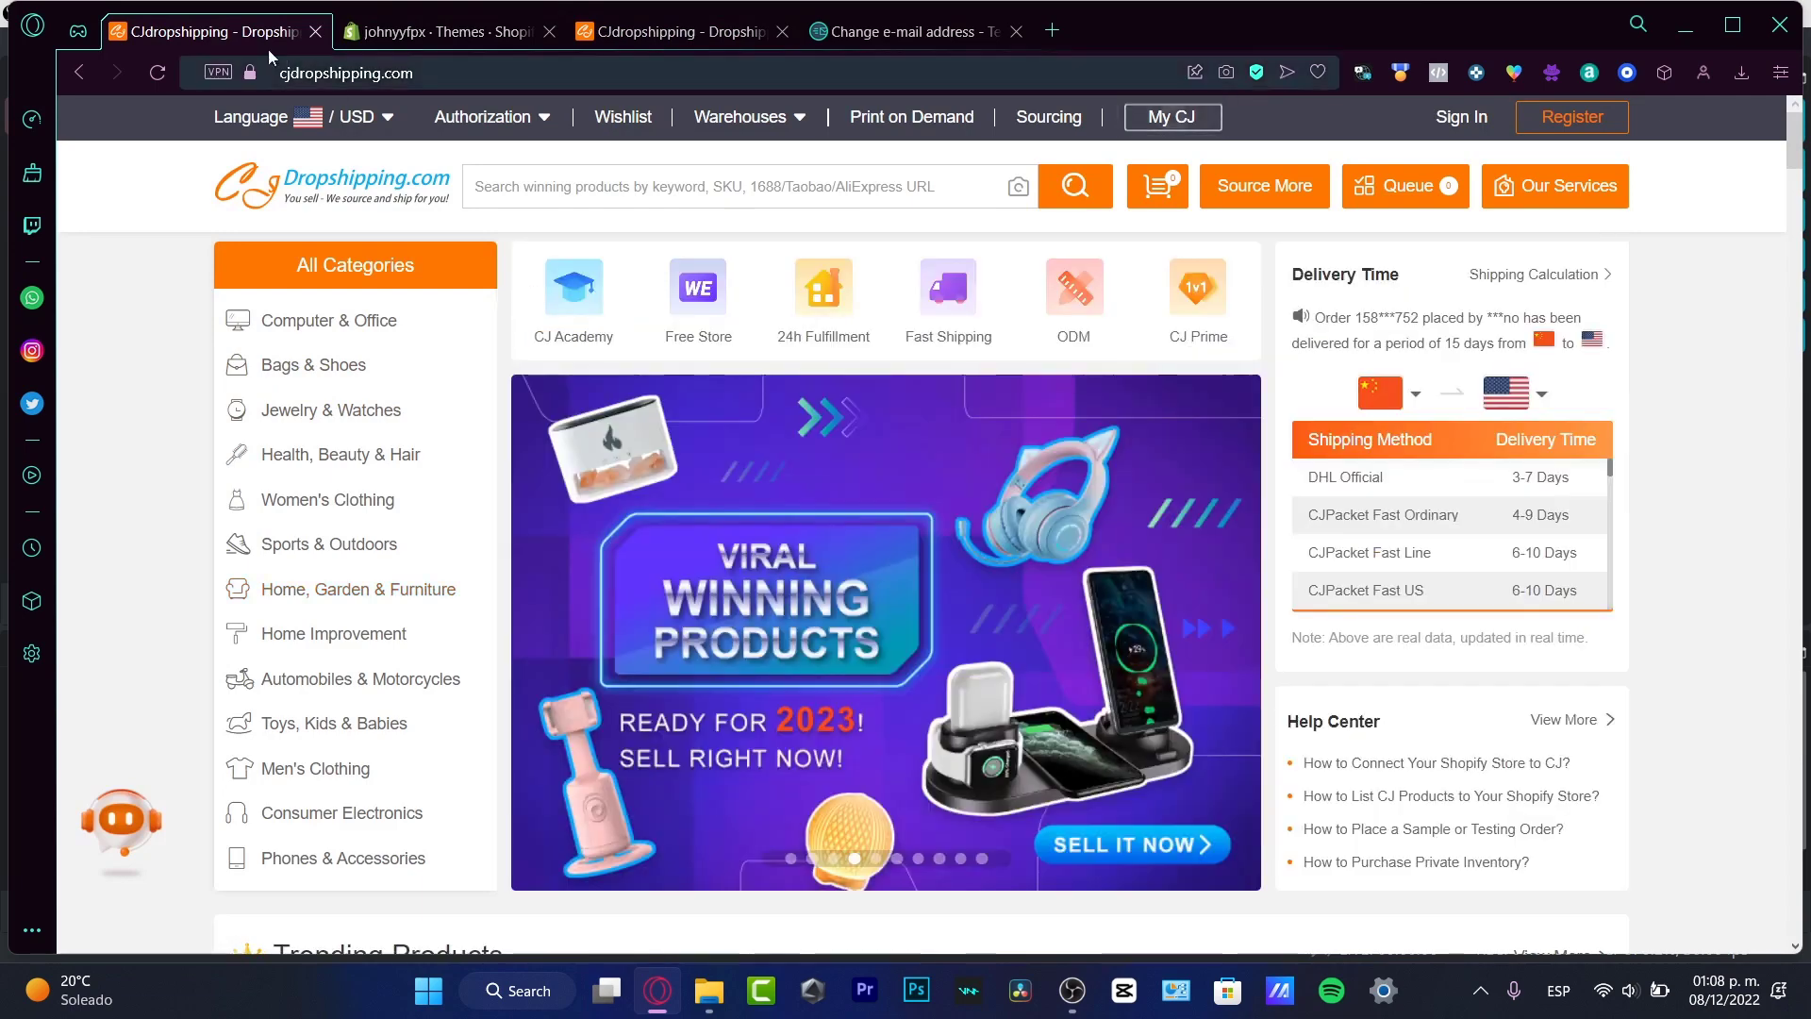
click(317, 33)
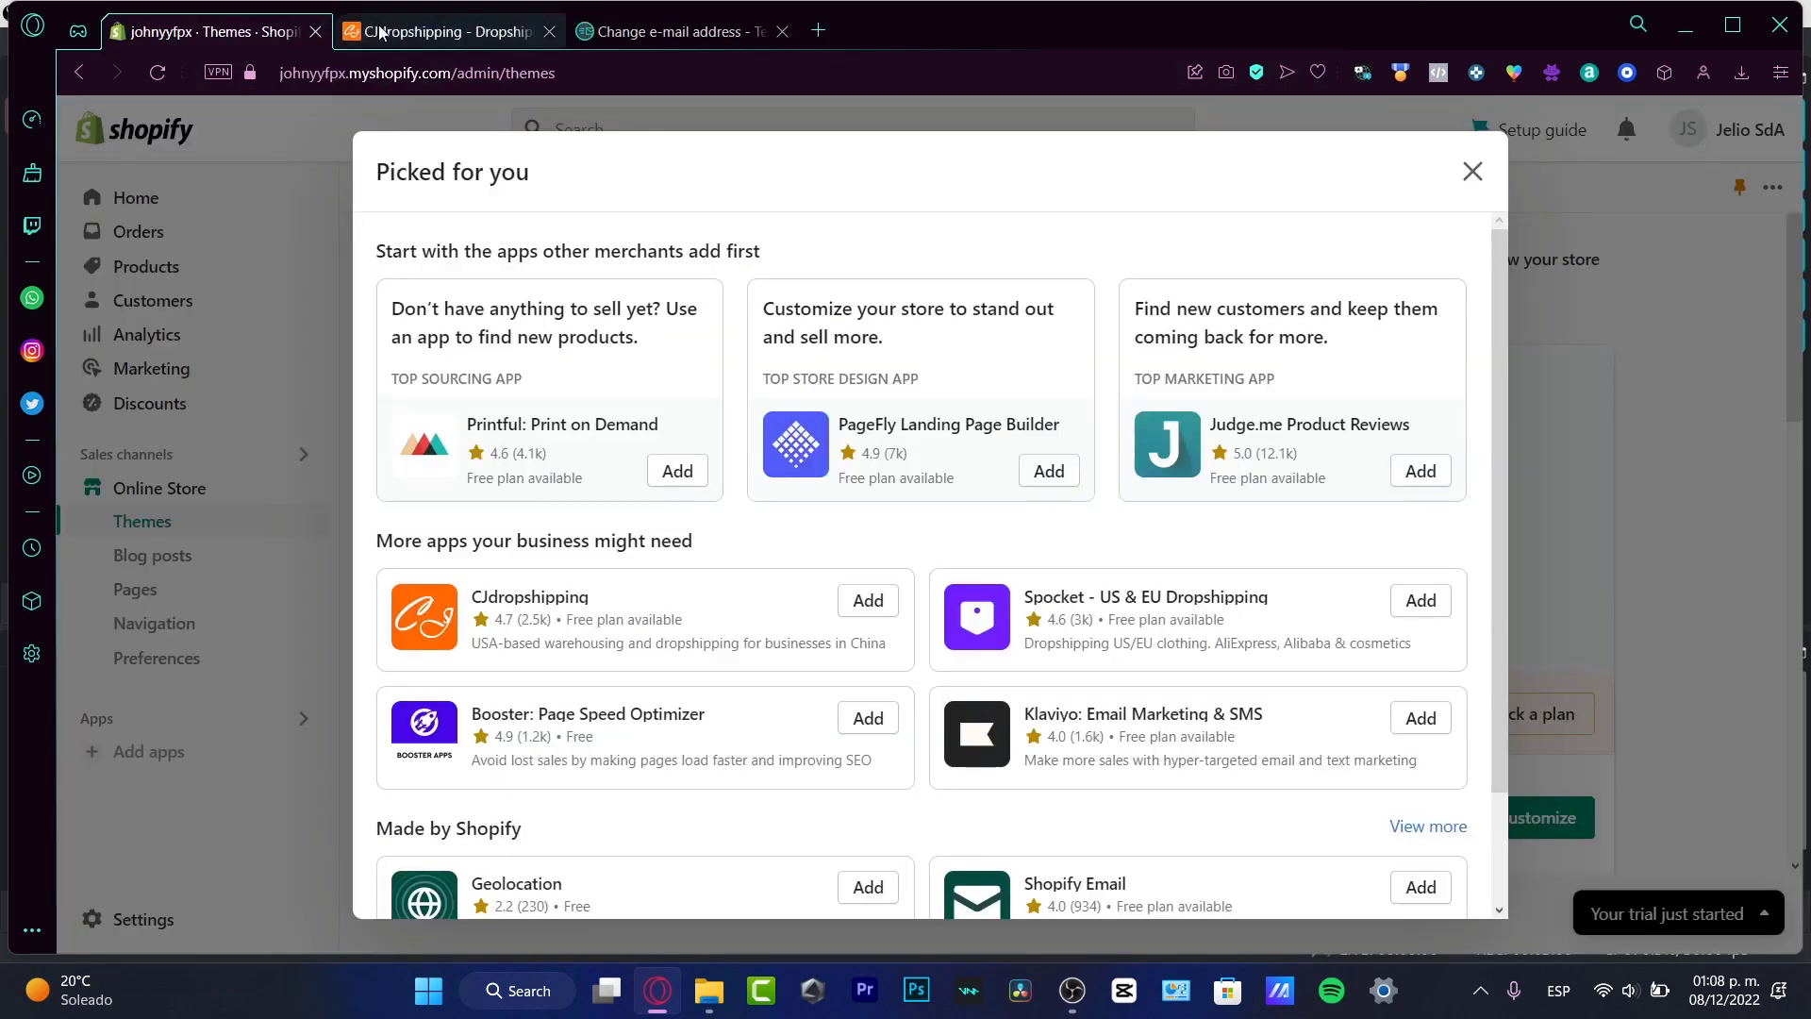
click(529, 32)
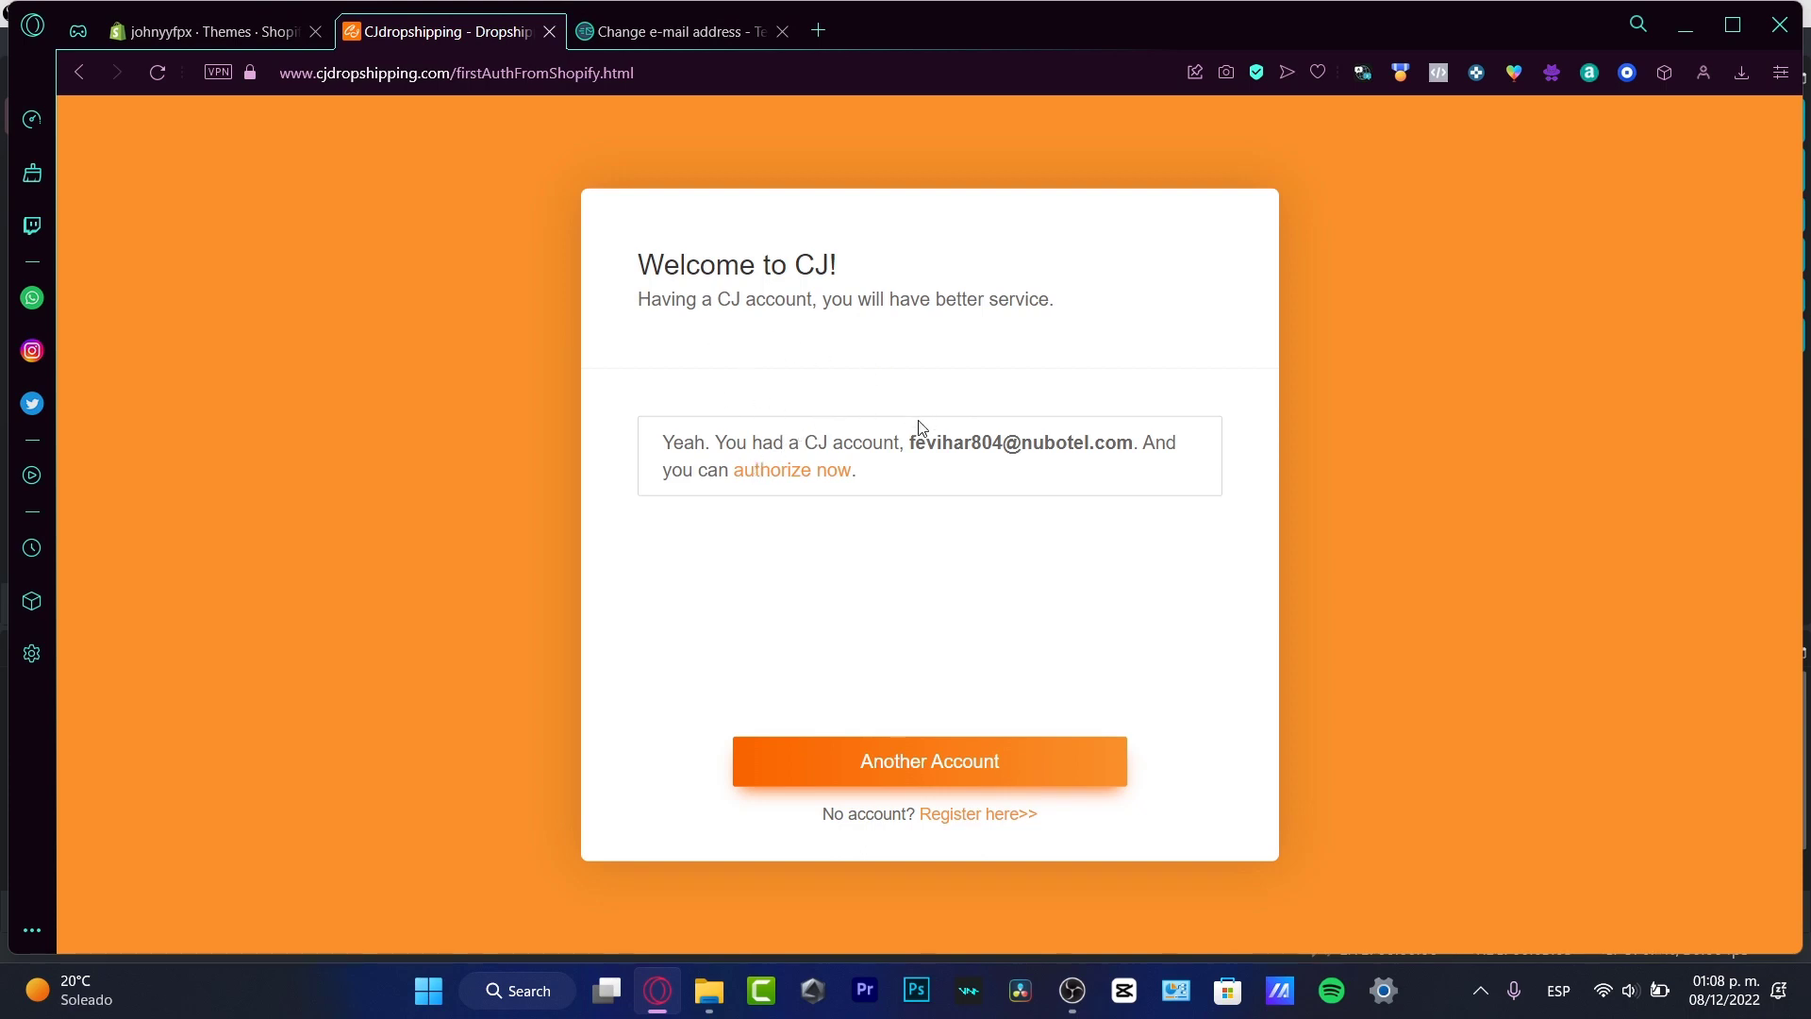
Authorize with the existing CJ account and sign in with its password
drag(919, 429, 1139, 443)
click(899, 487)
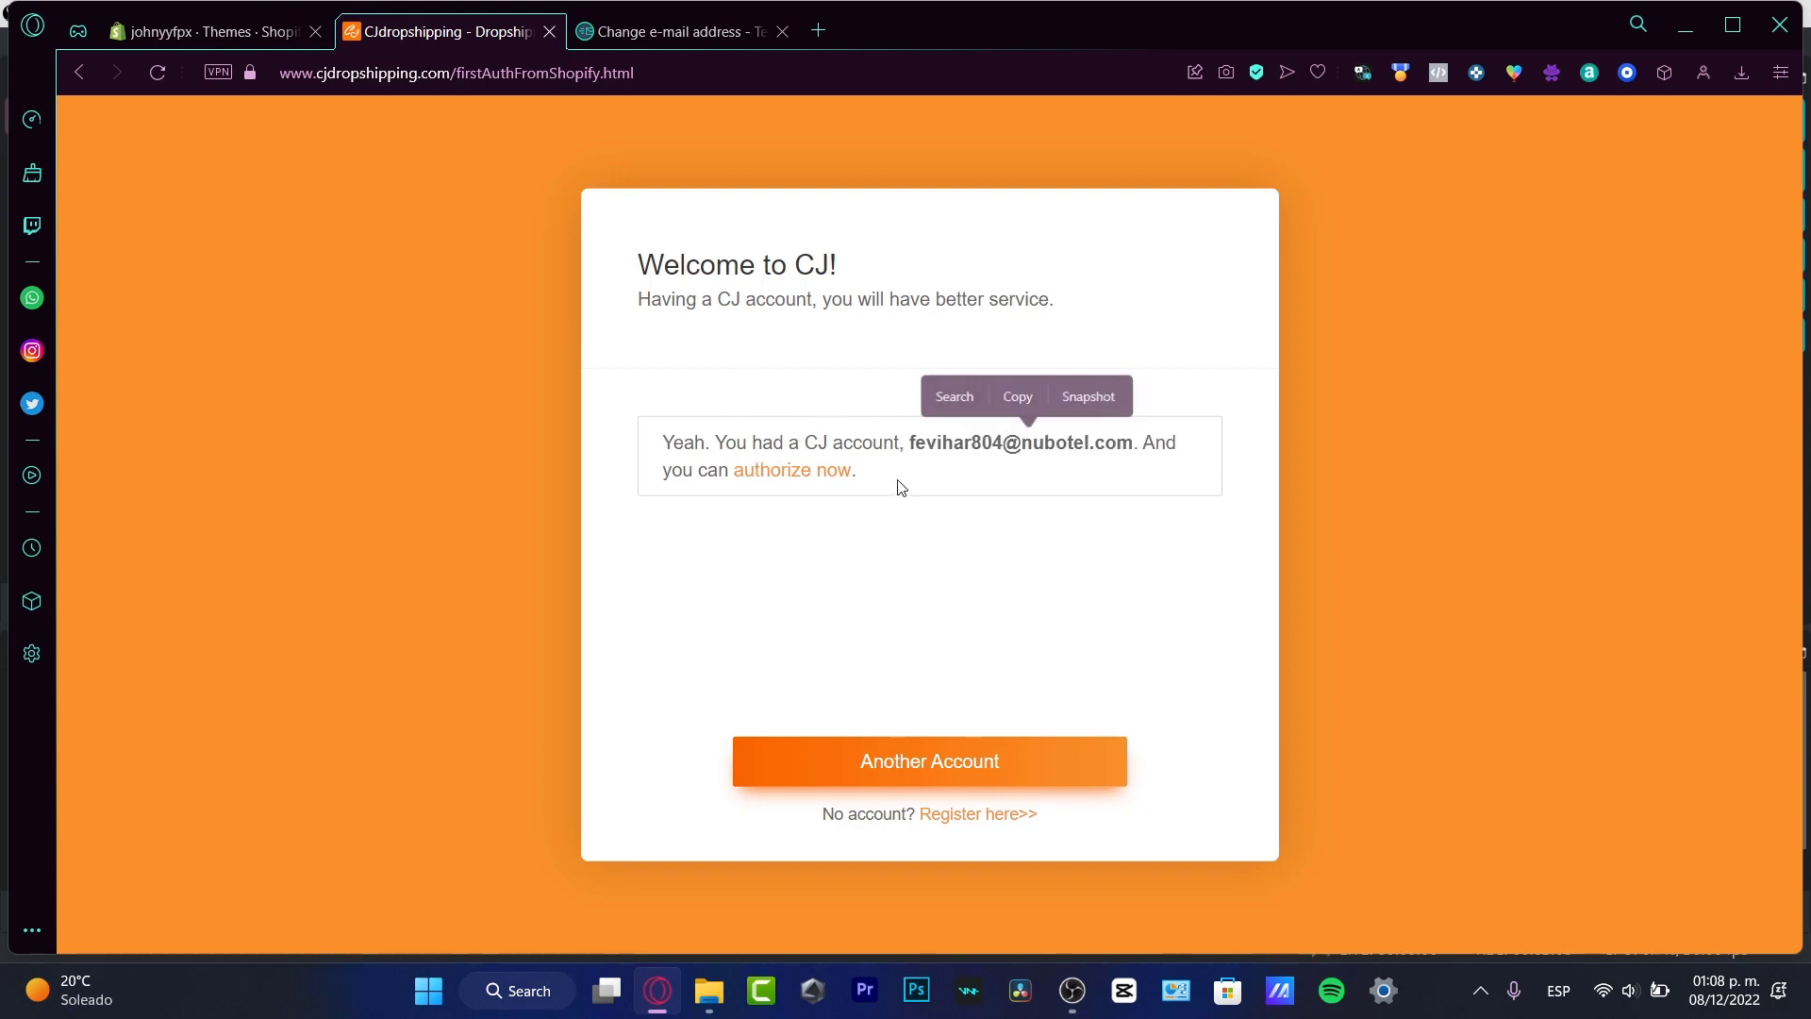
click(802, 471)
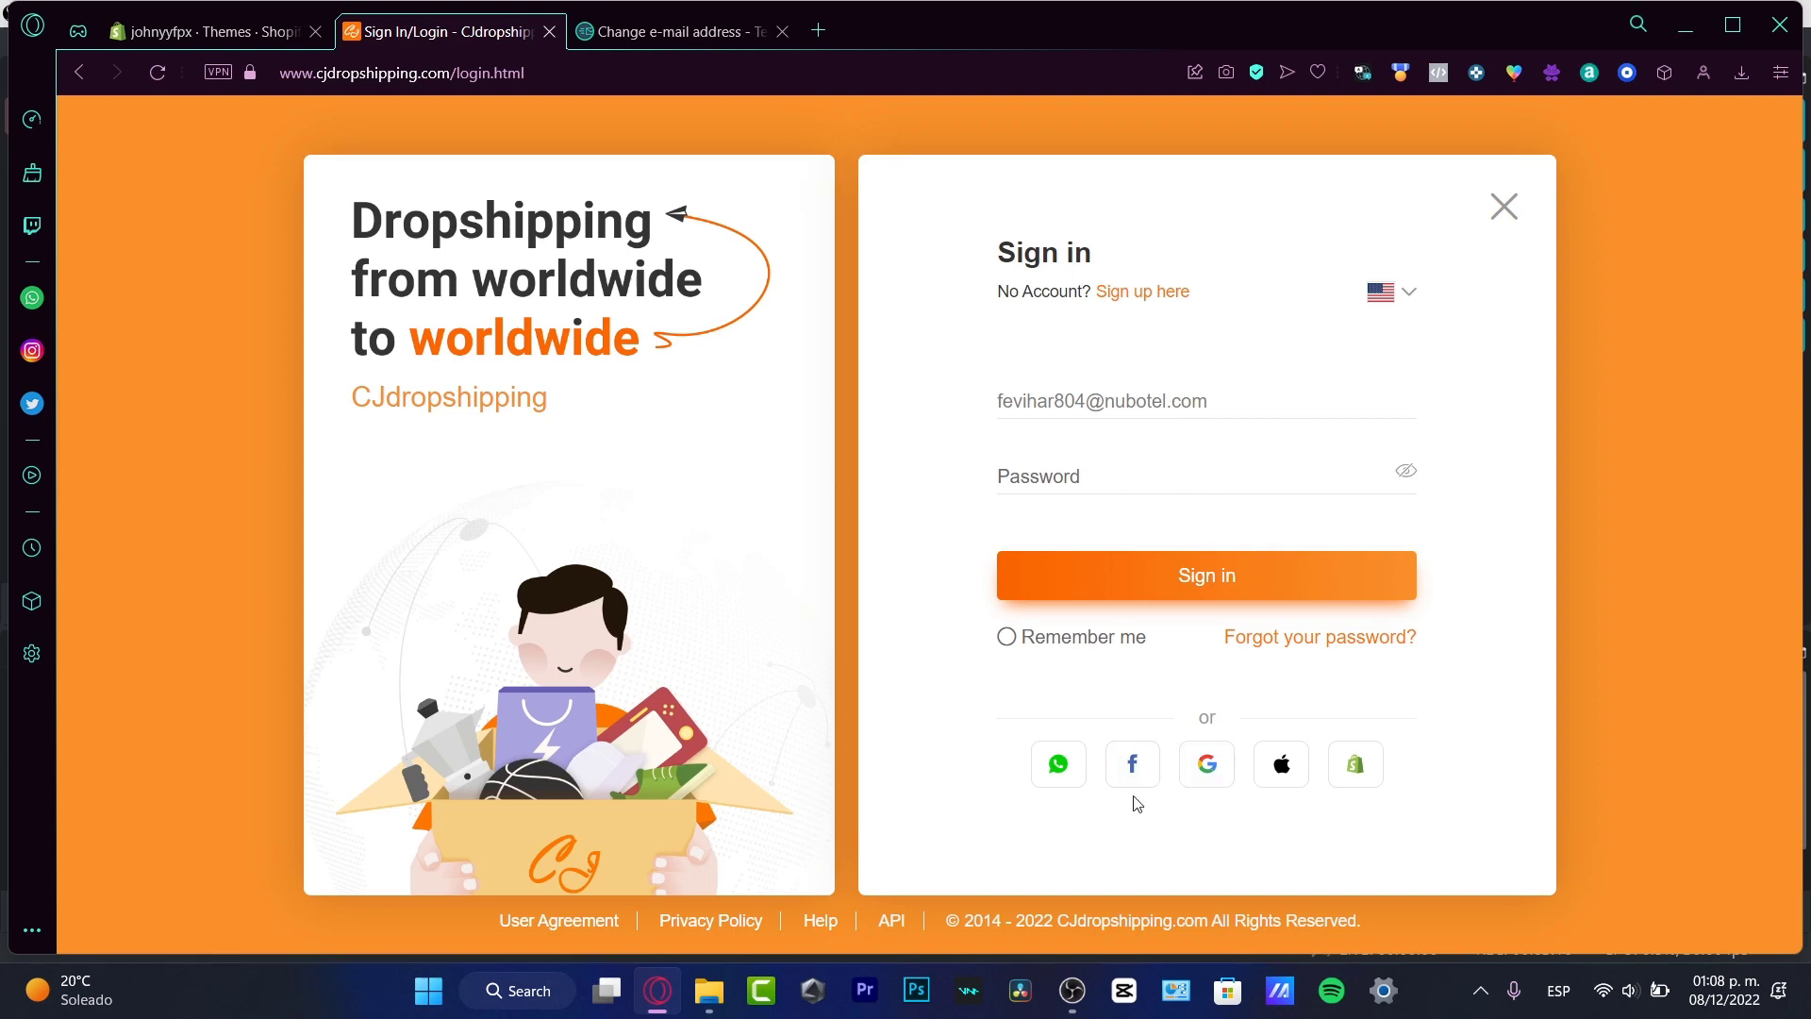
click(1129, 461)
key(Return)
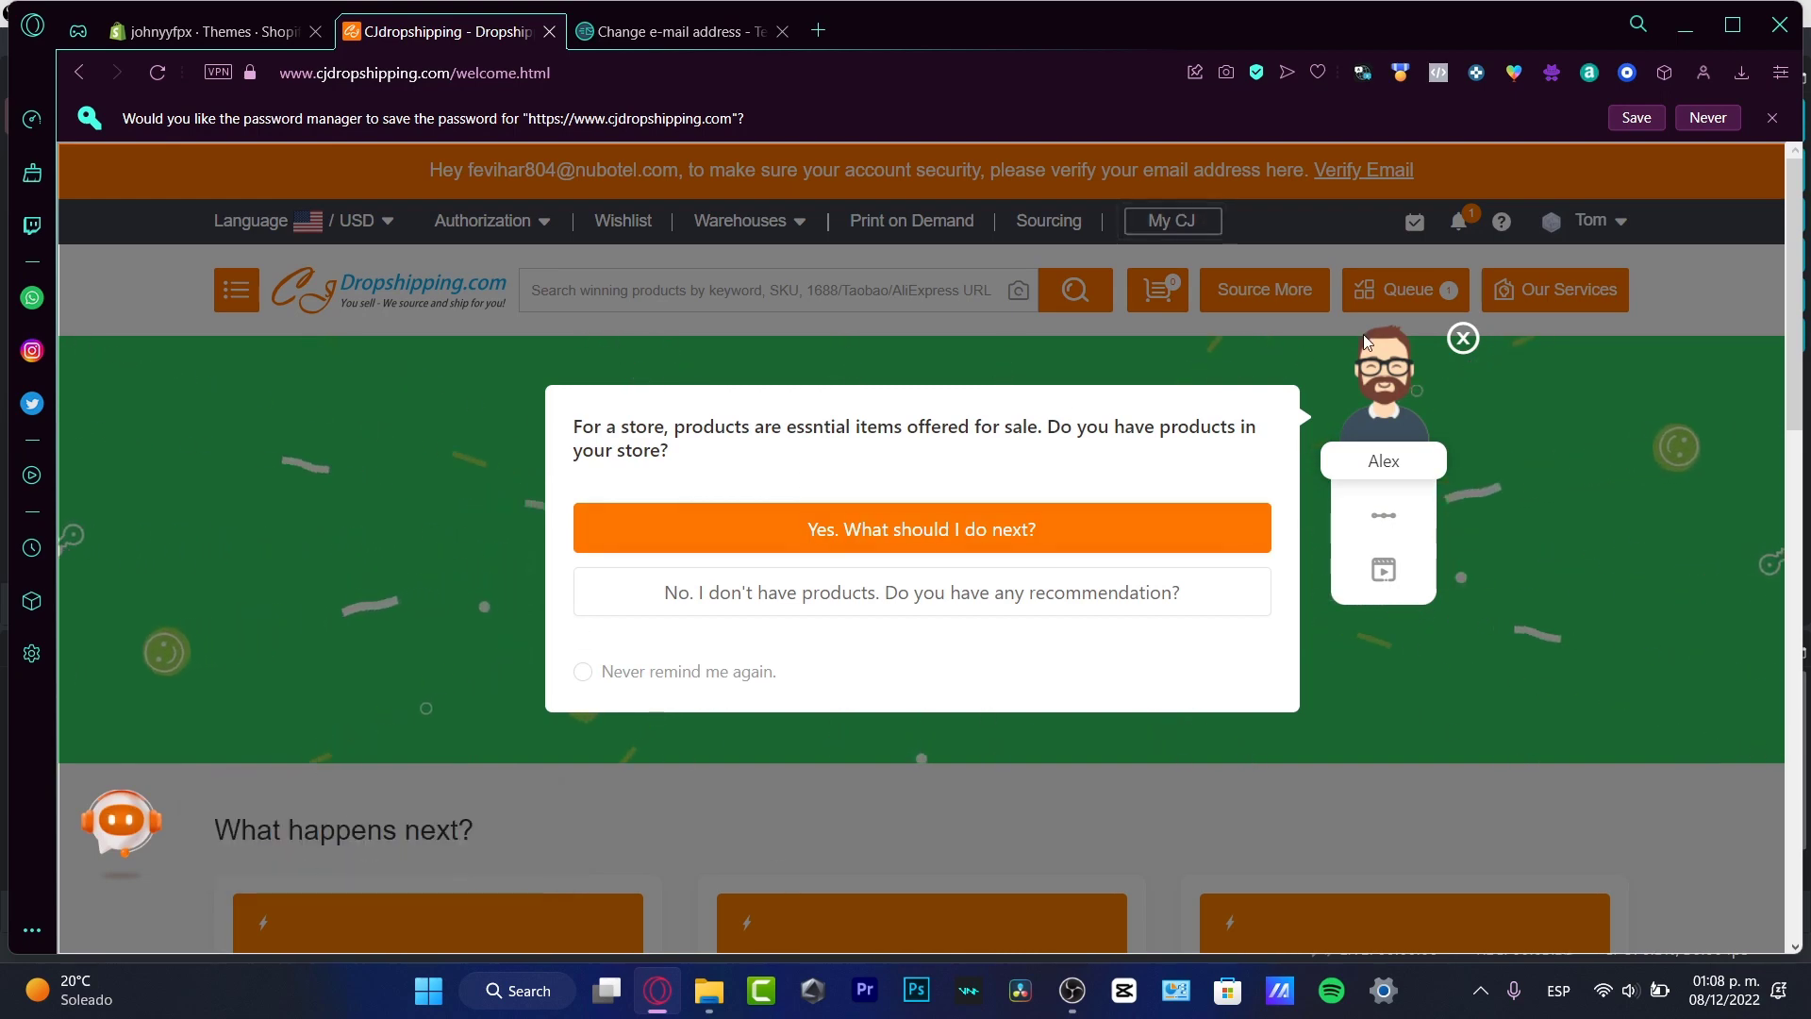
Close the store products question and check the account notifications
click(1463, 338)
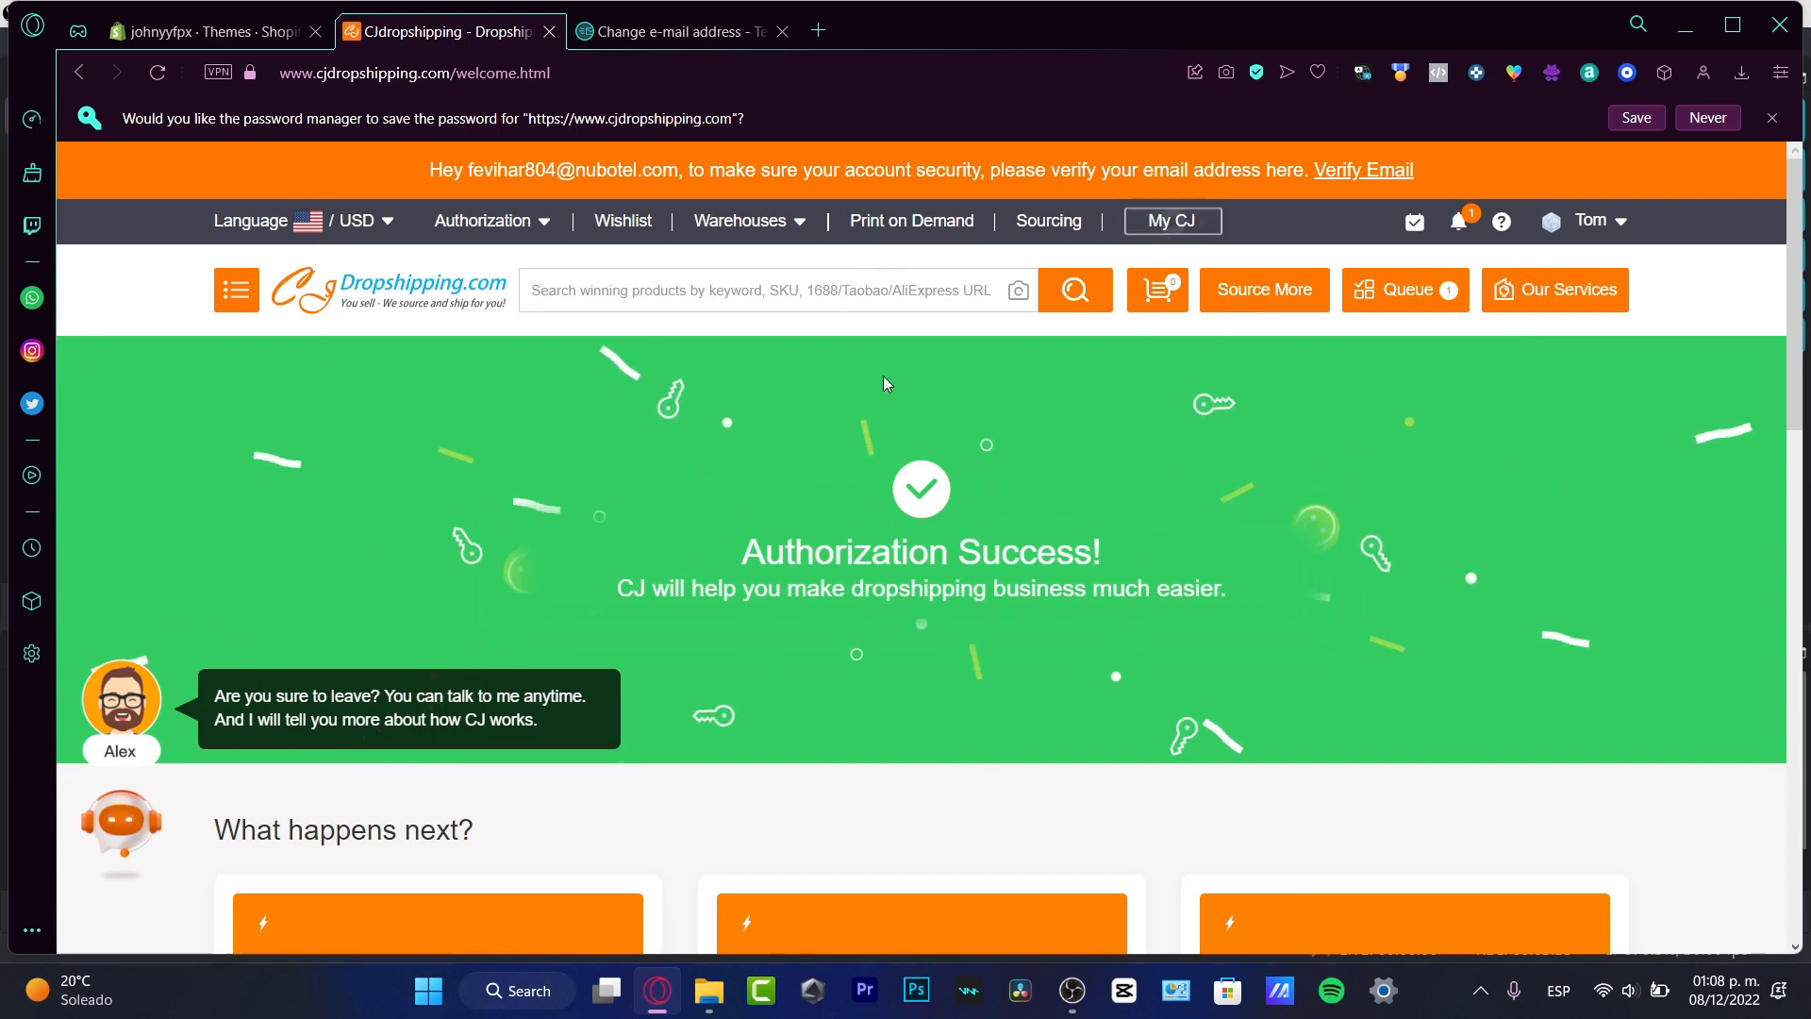
click(1452, 220)
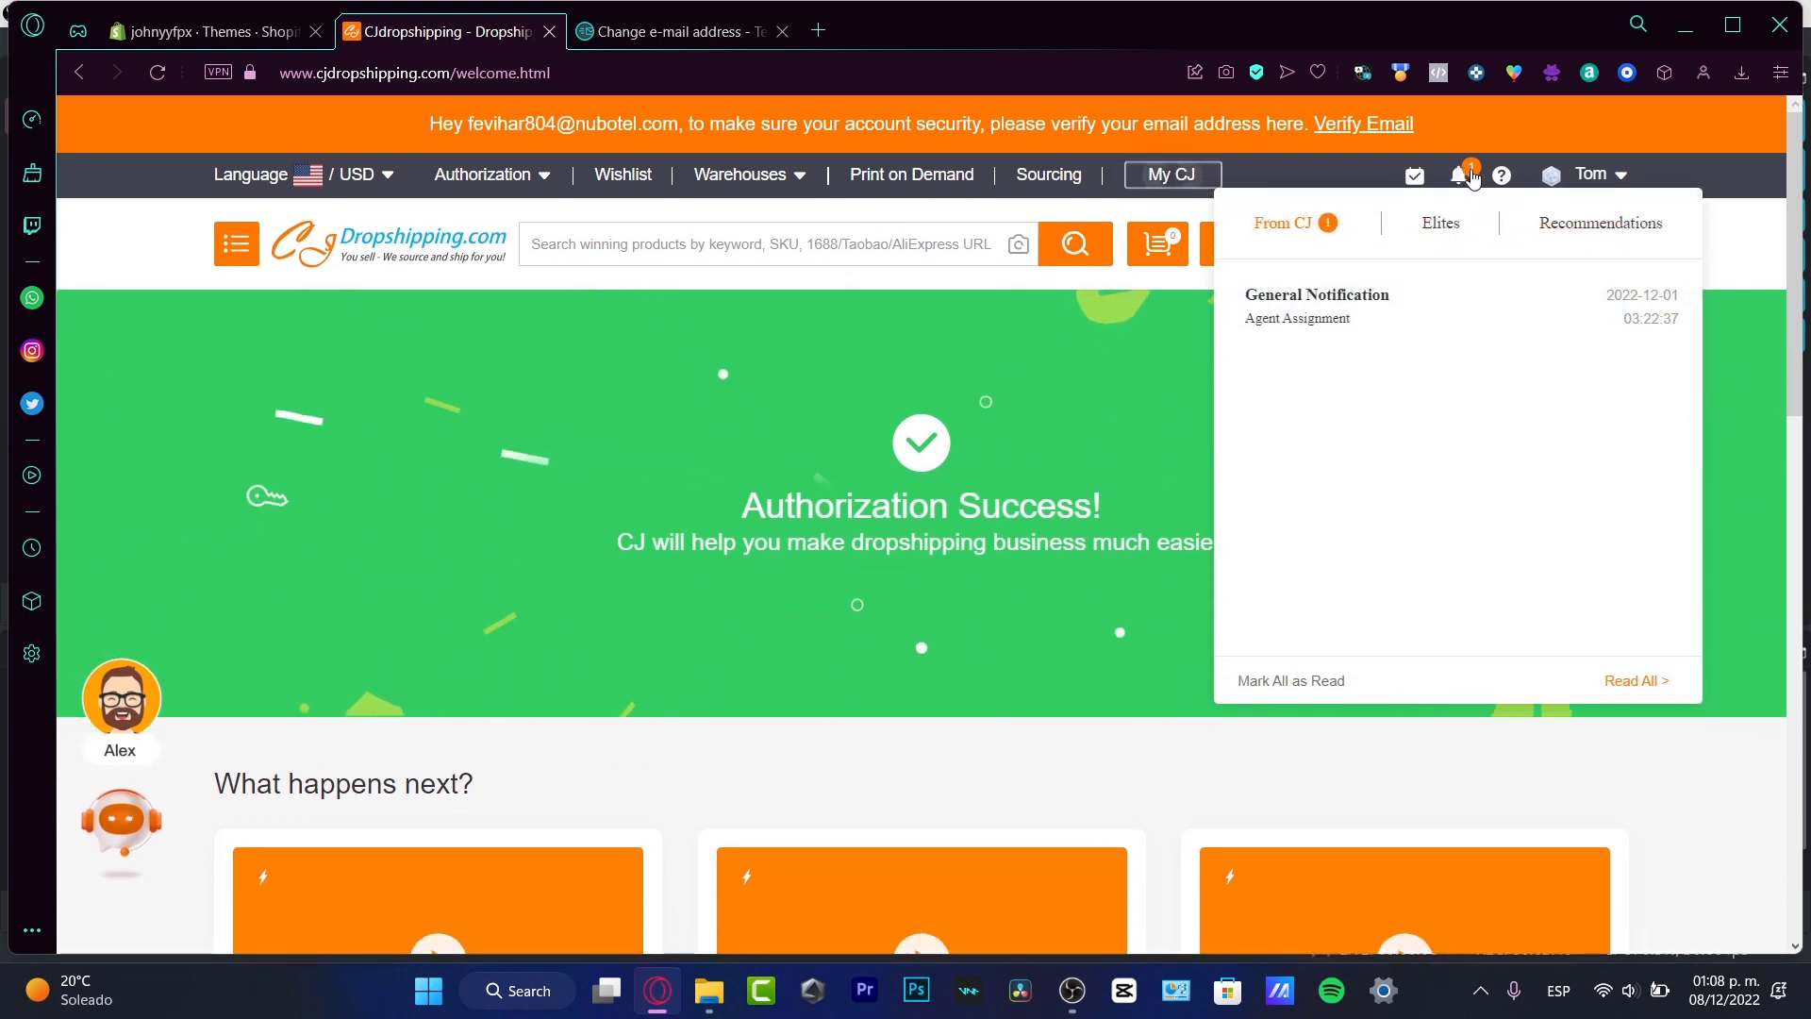
scroll(1169, 790, down, 6)
scroll(1170, 790, up, 7)
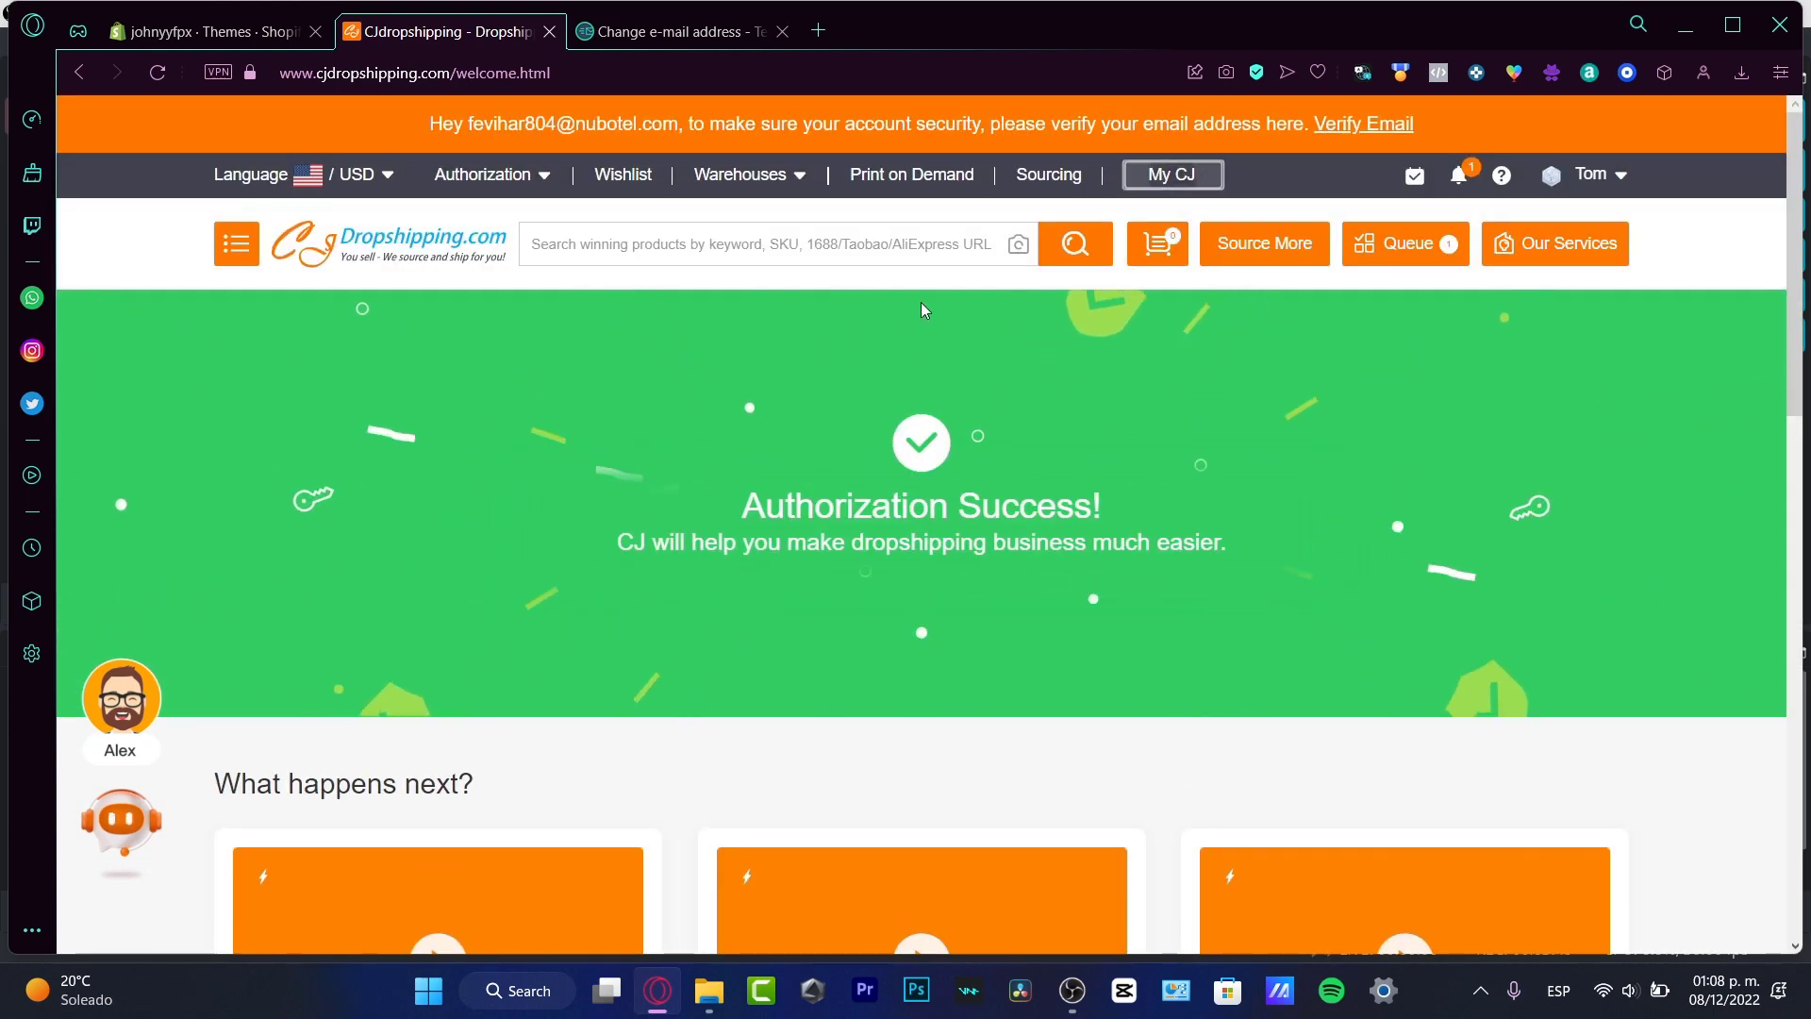
Return to the CJ home page, dismiss the welcome-back dialog, and show the Authorization platform dropdown
click(394, 257)
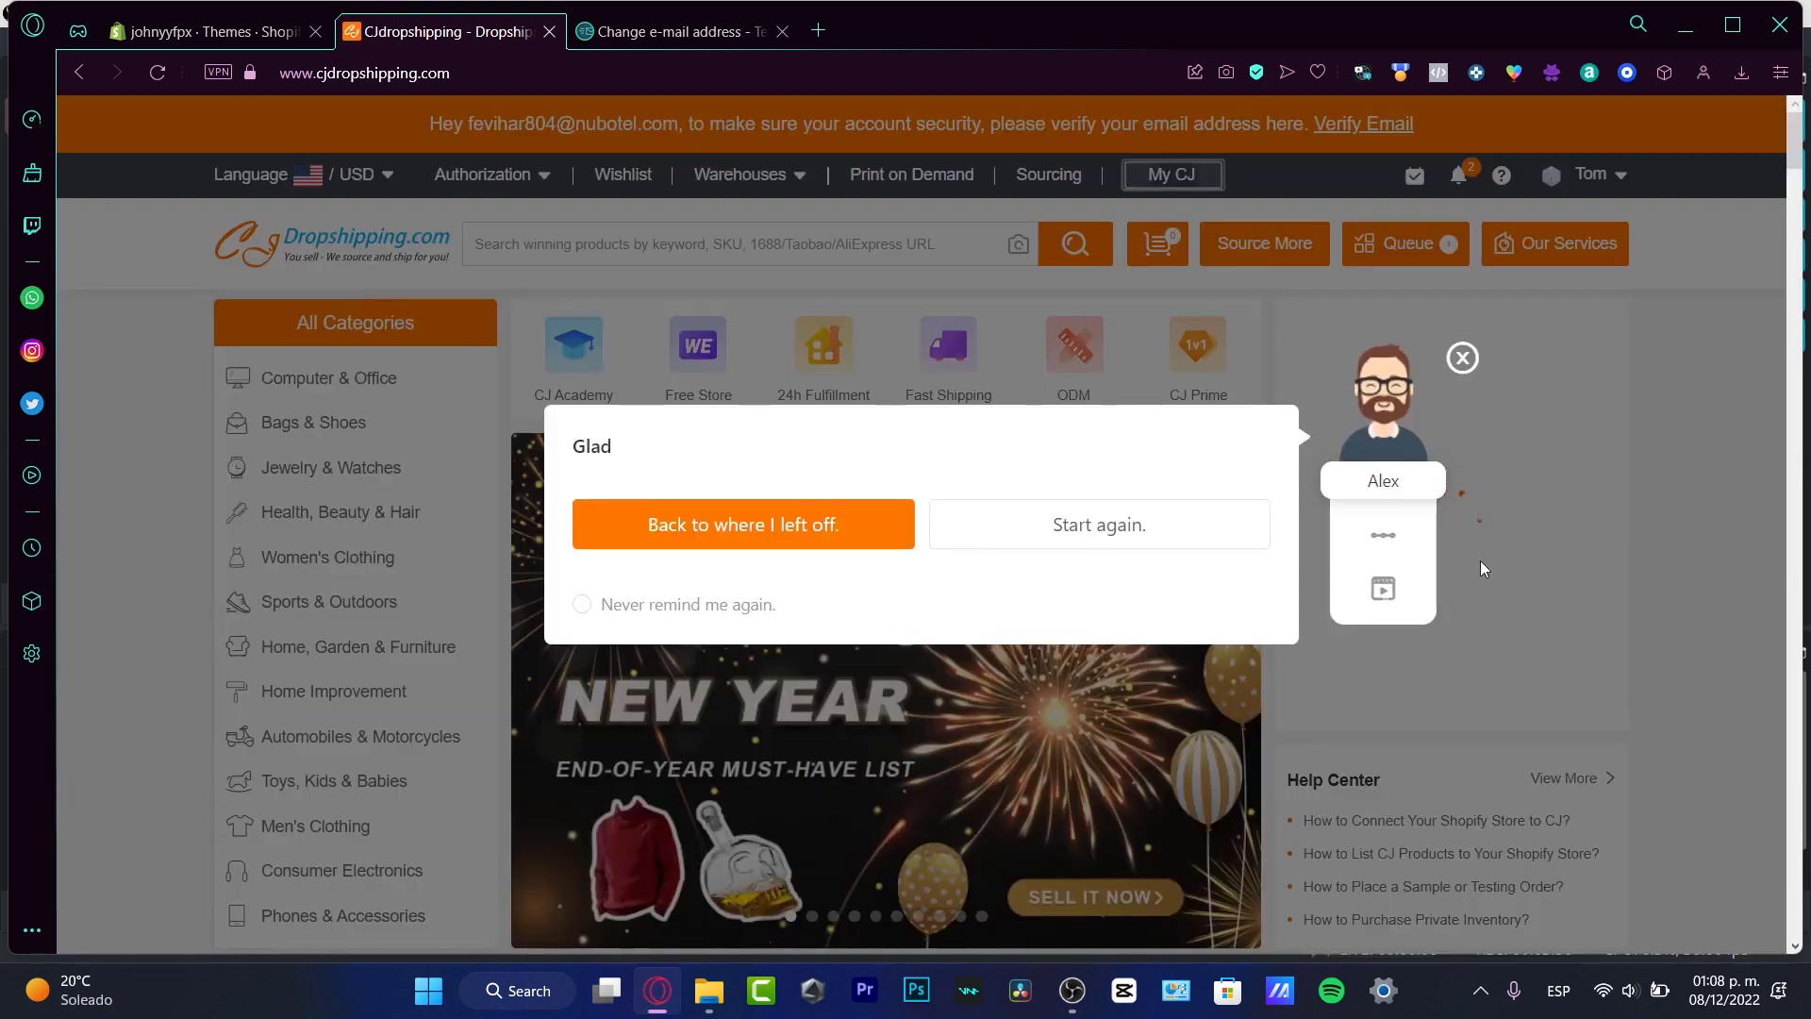
mouse_move(1425, 599)
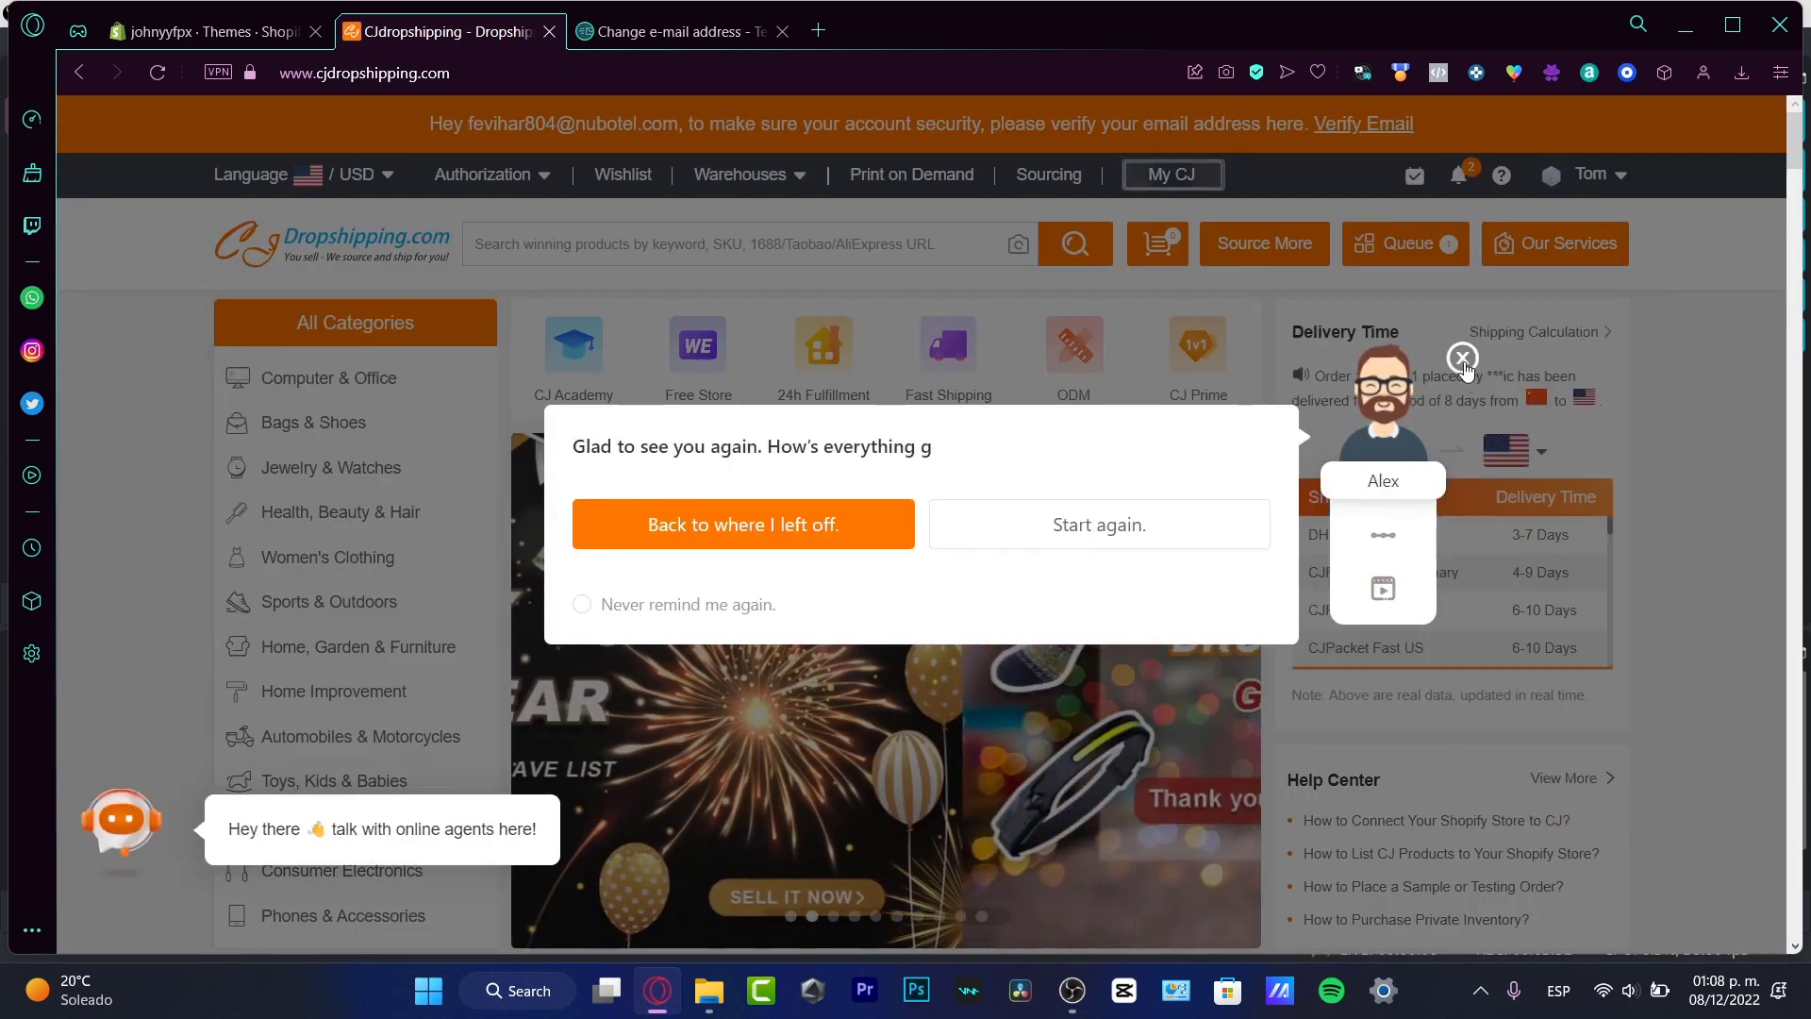
click(1425, 640)
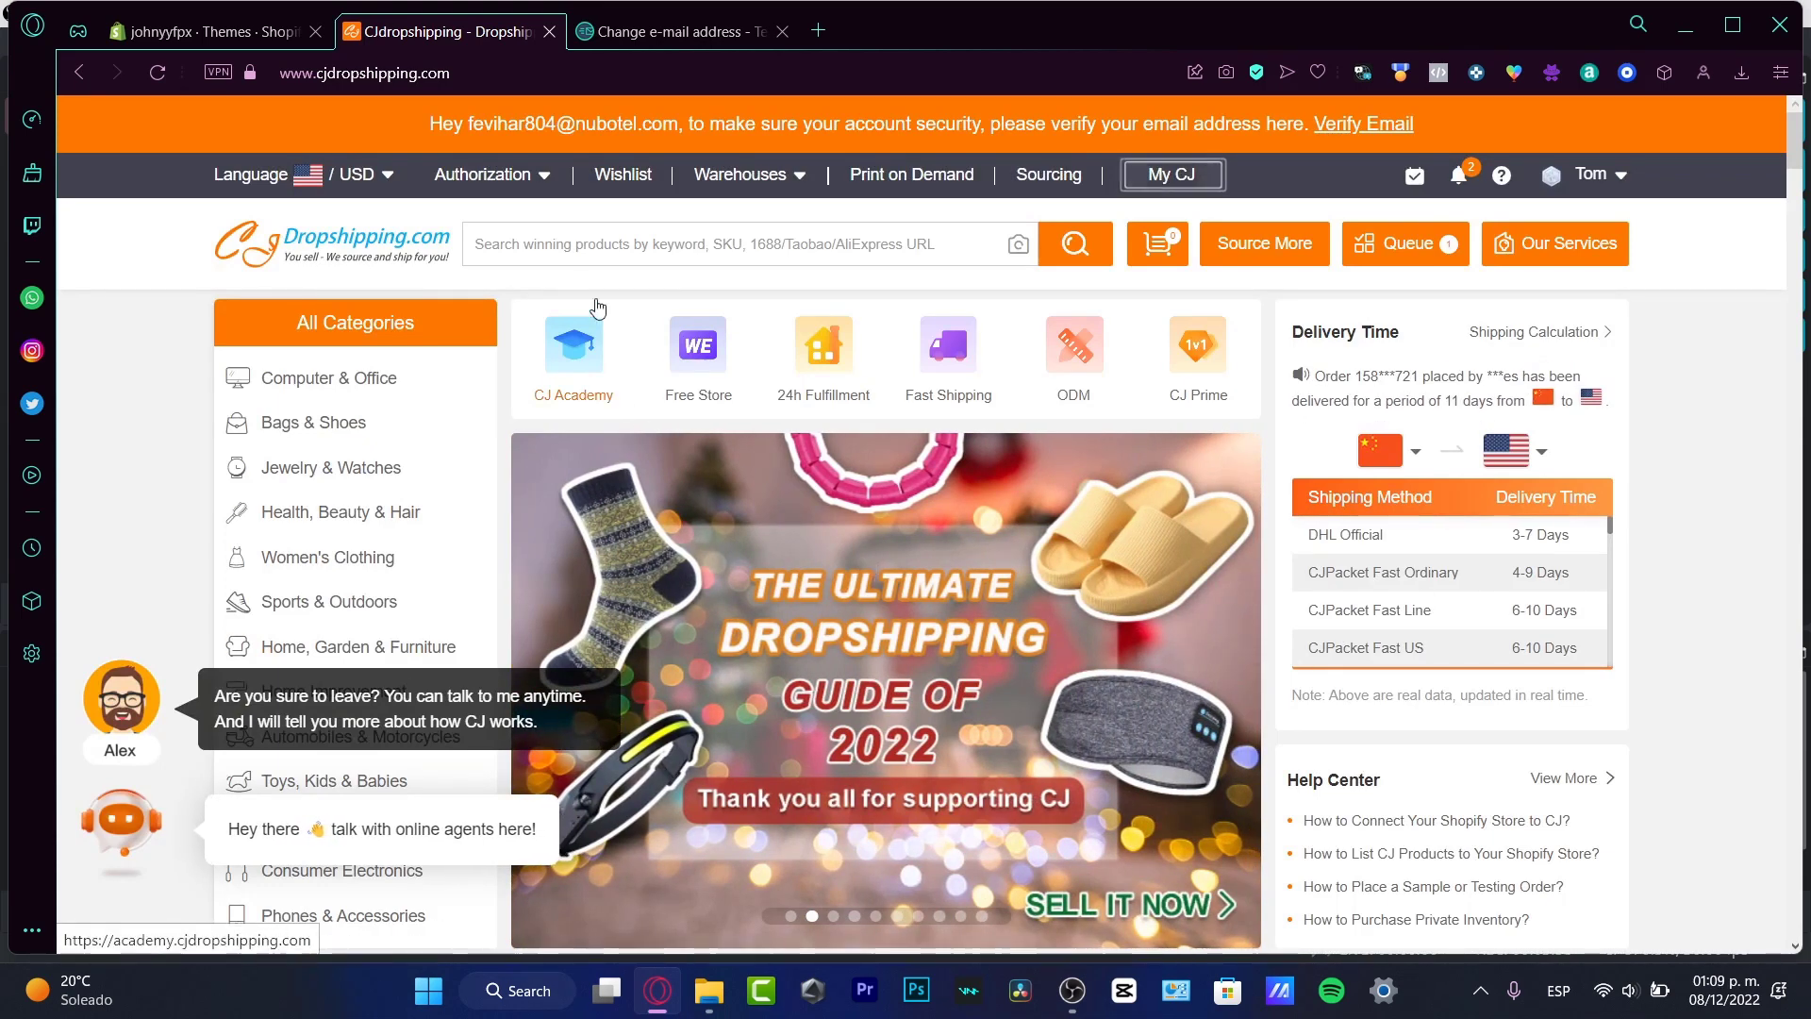
mouse_move(547, 179)
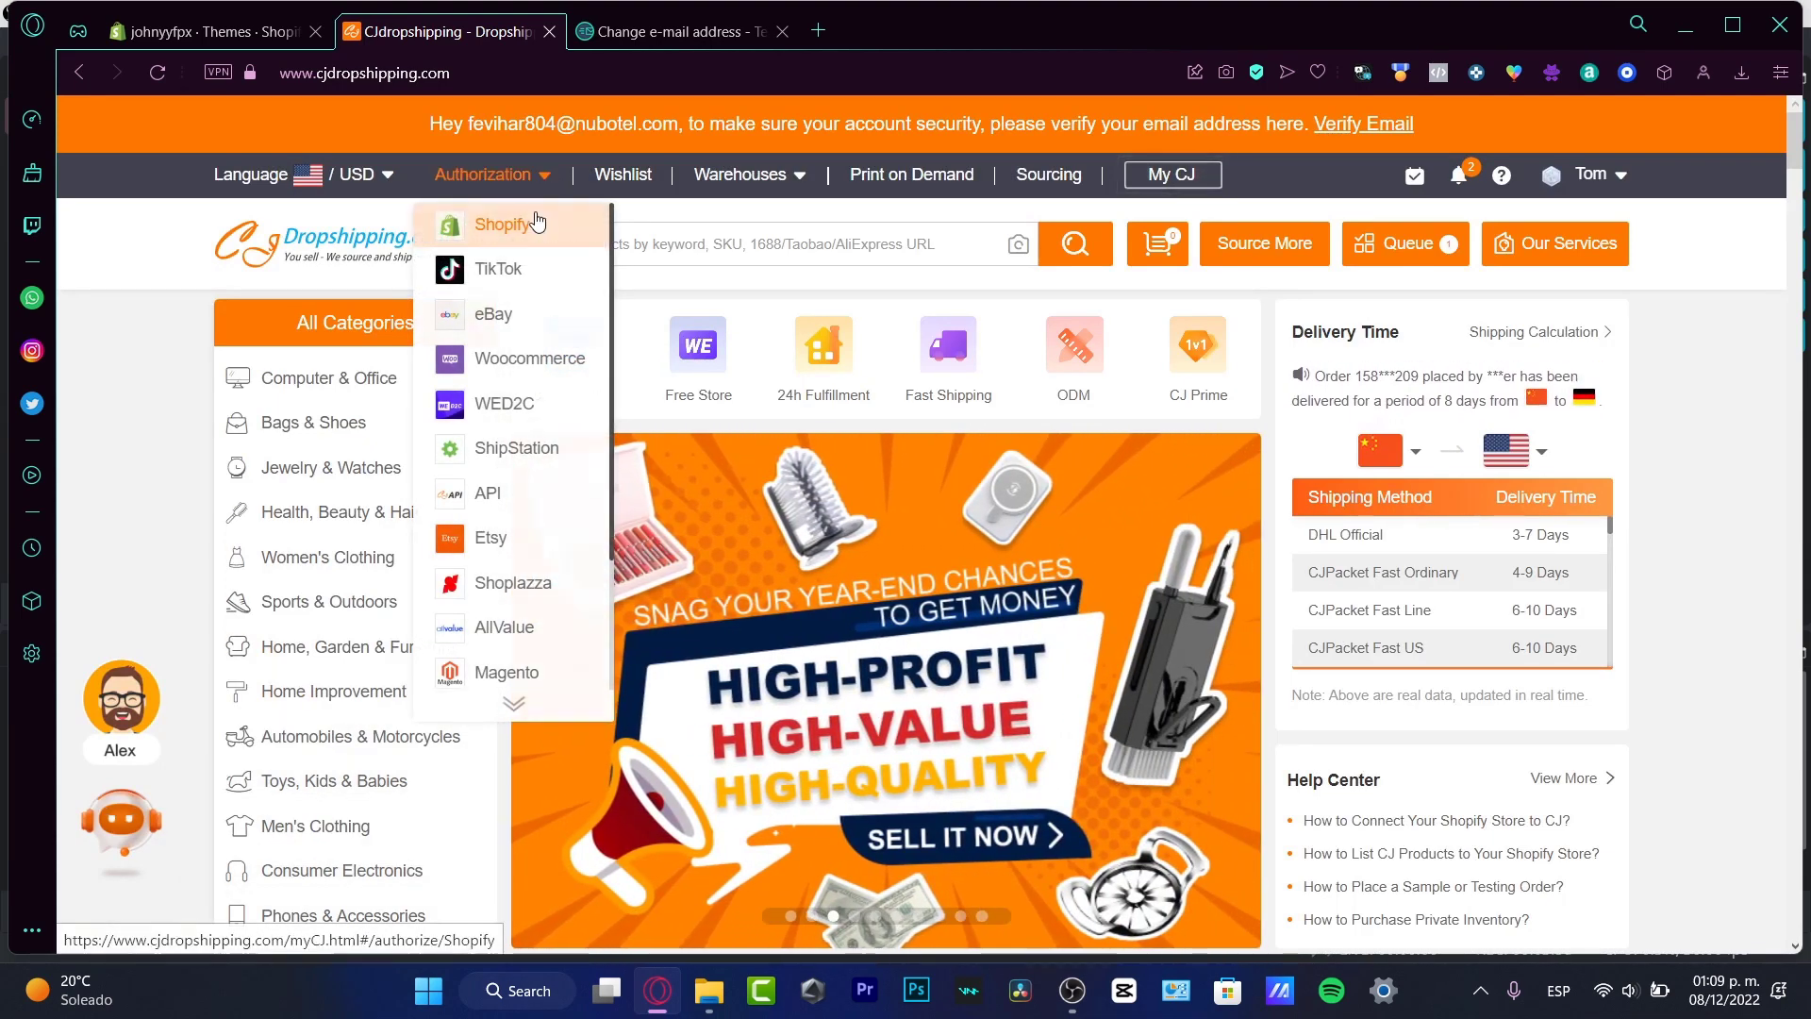
Open Authorization > Shopify, close Shopify's suggested apps dialog, and dismiss the CJ onboarding guide
click(505, 225)
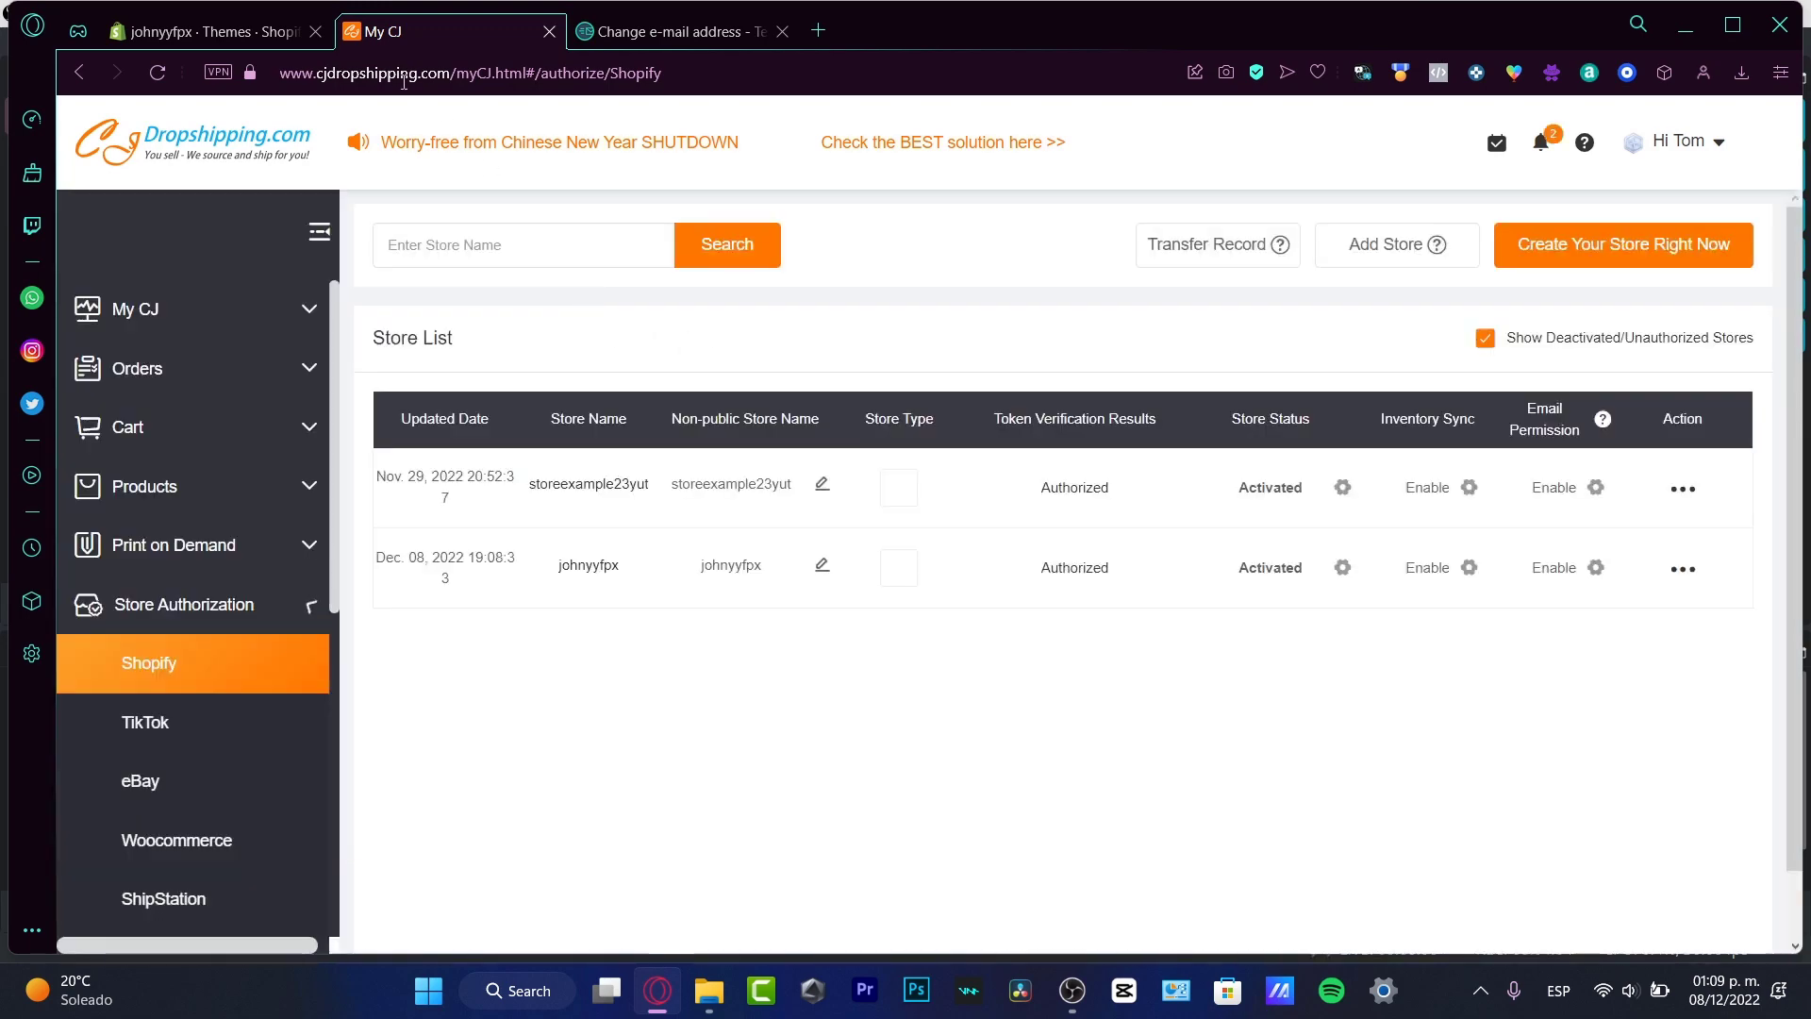
click(230, 43)
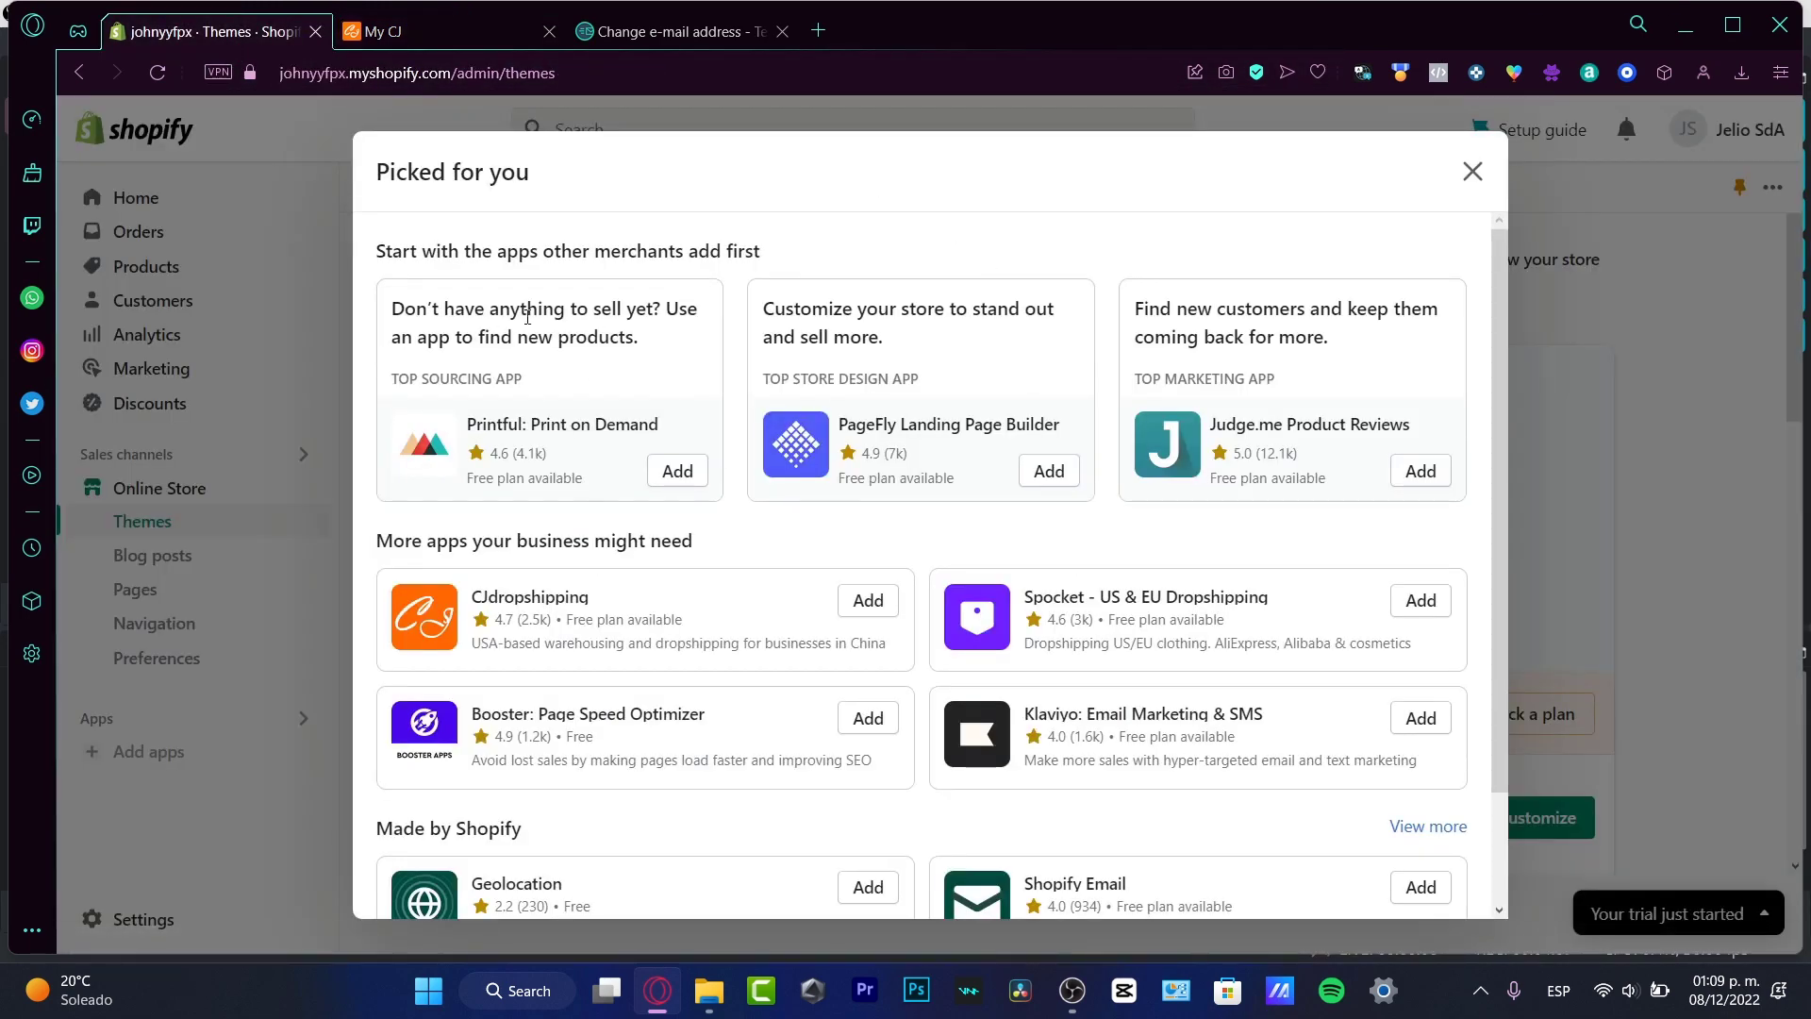
click(1719, 281)
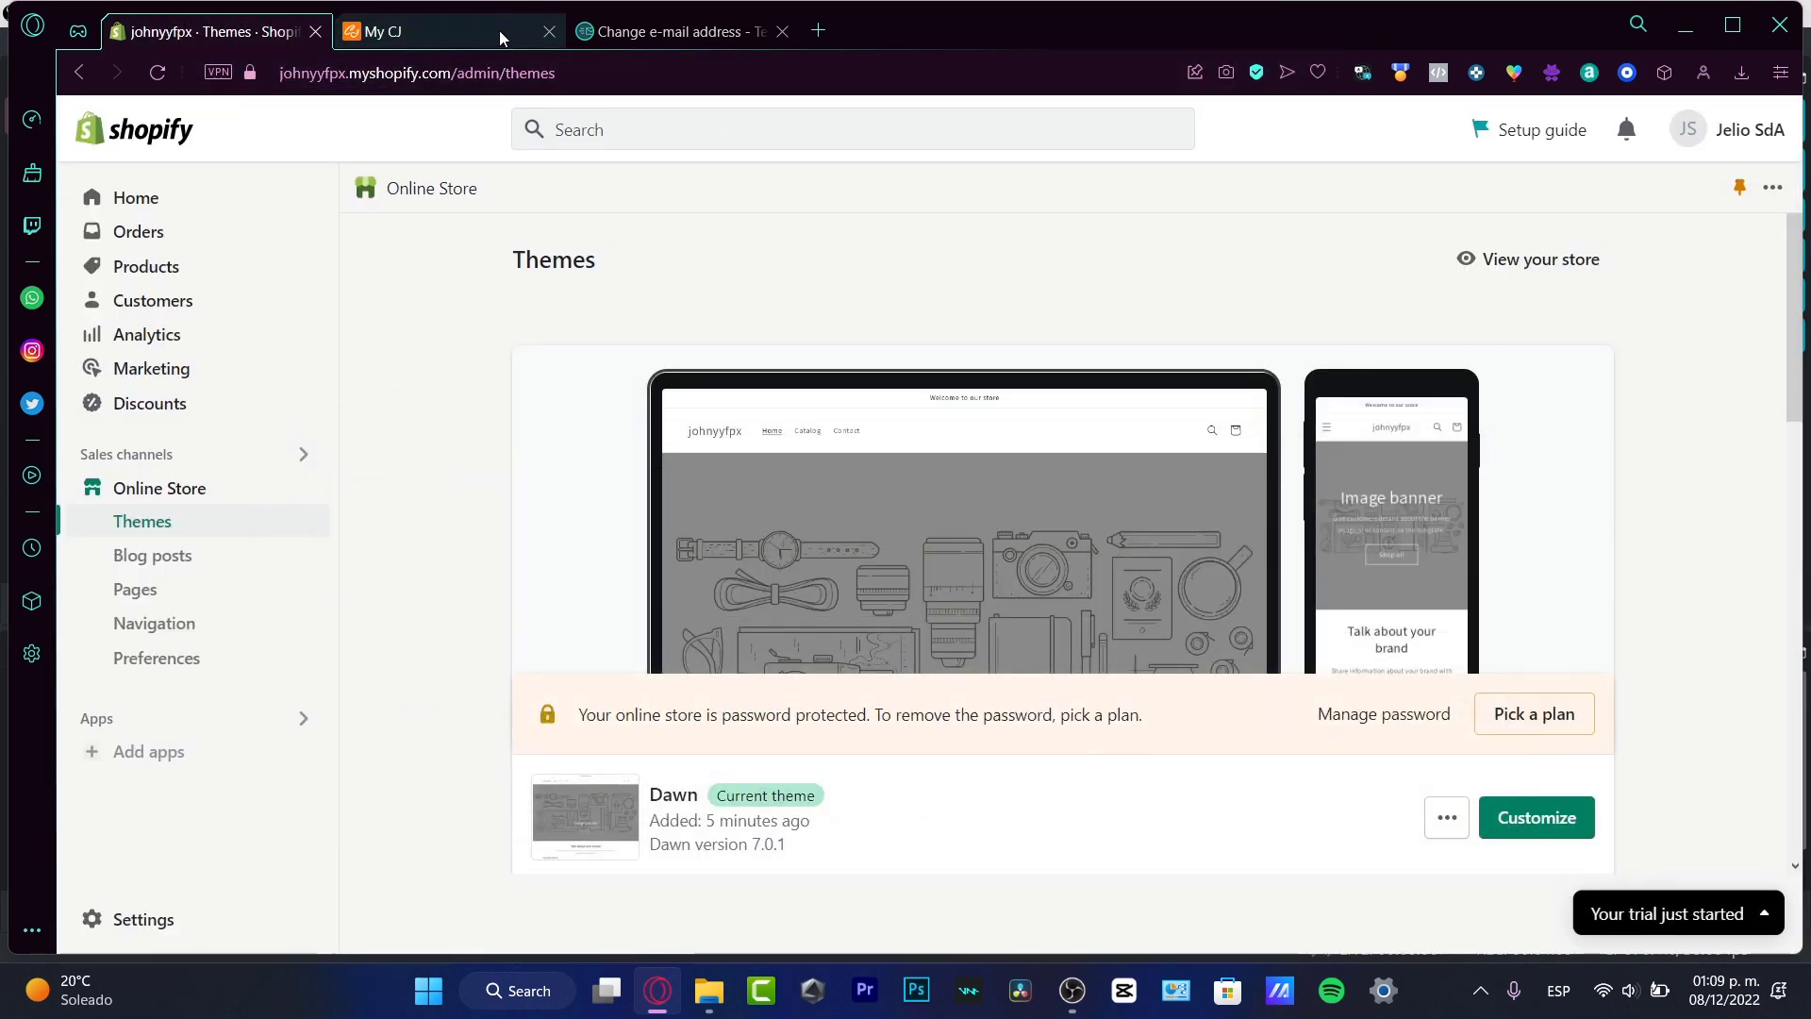
click(443, 31)
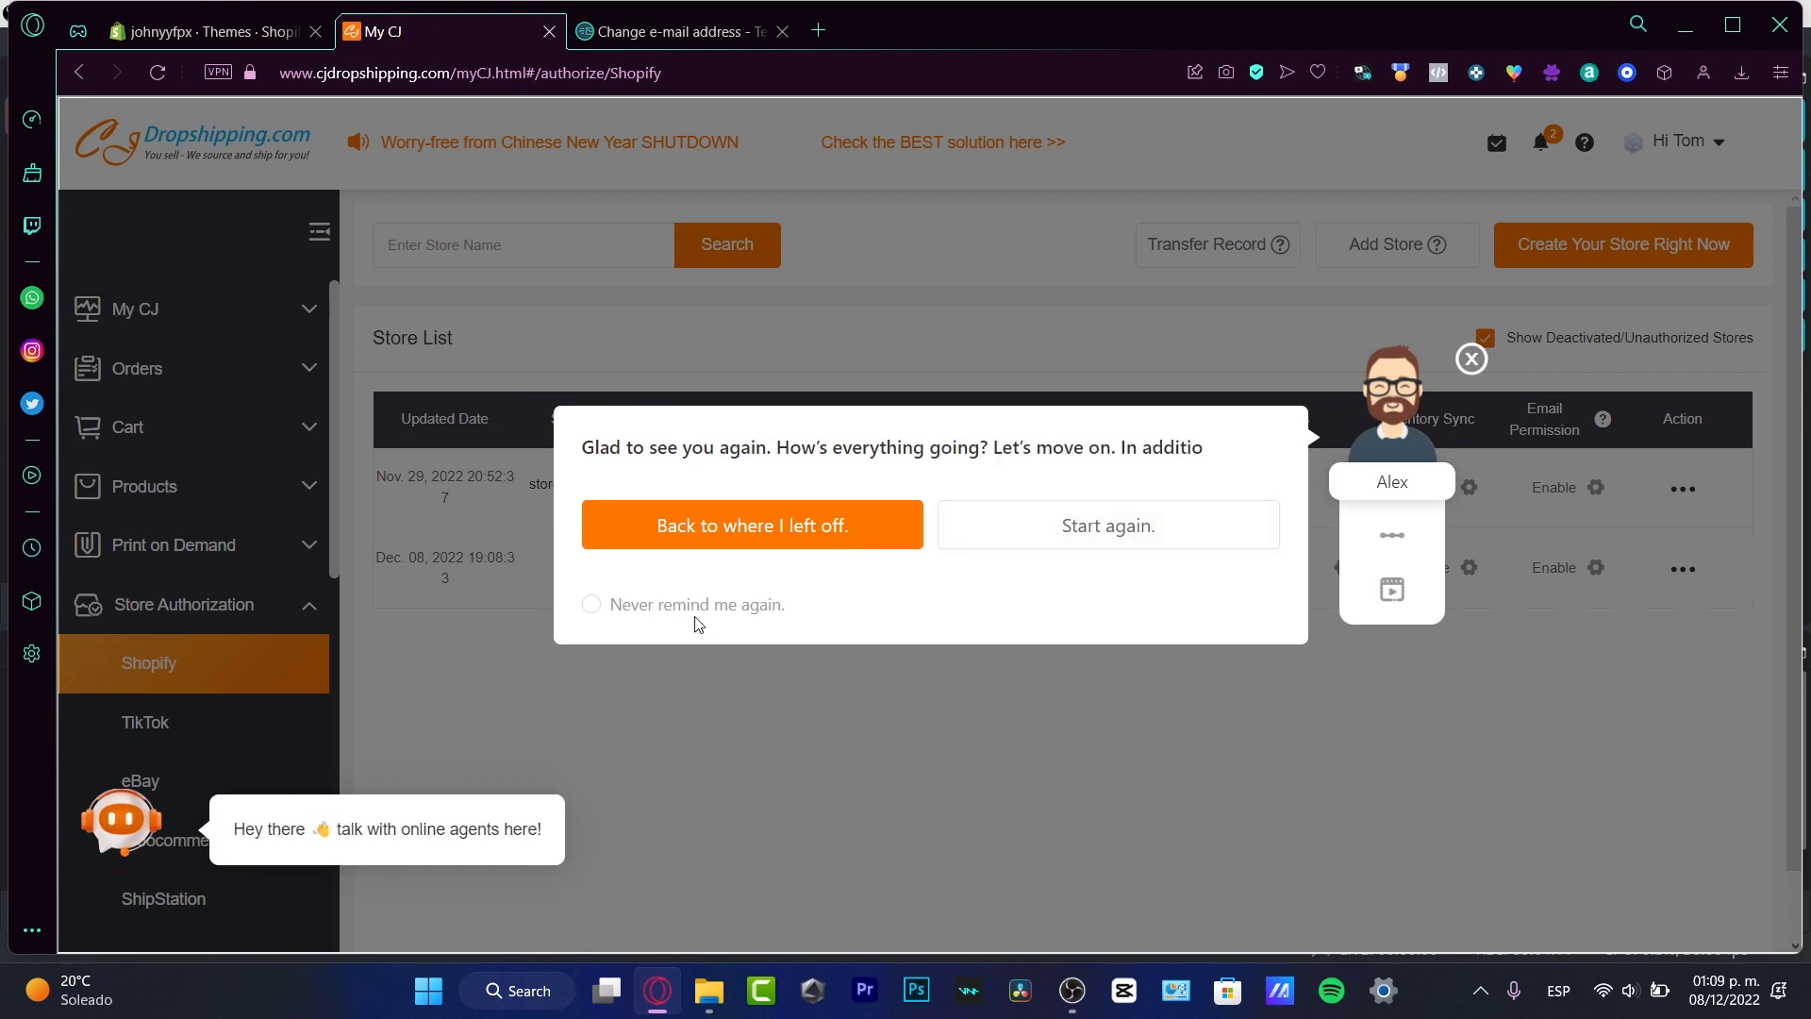
click(618, 613)
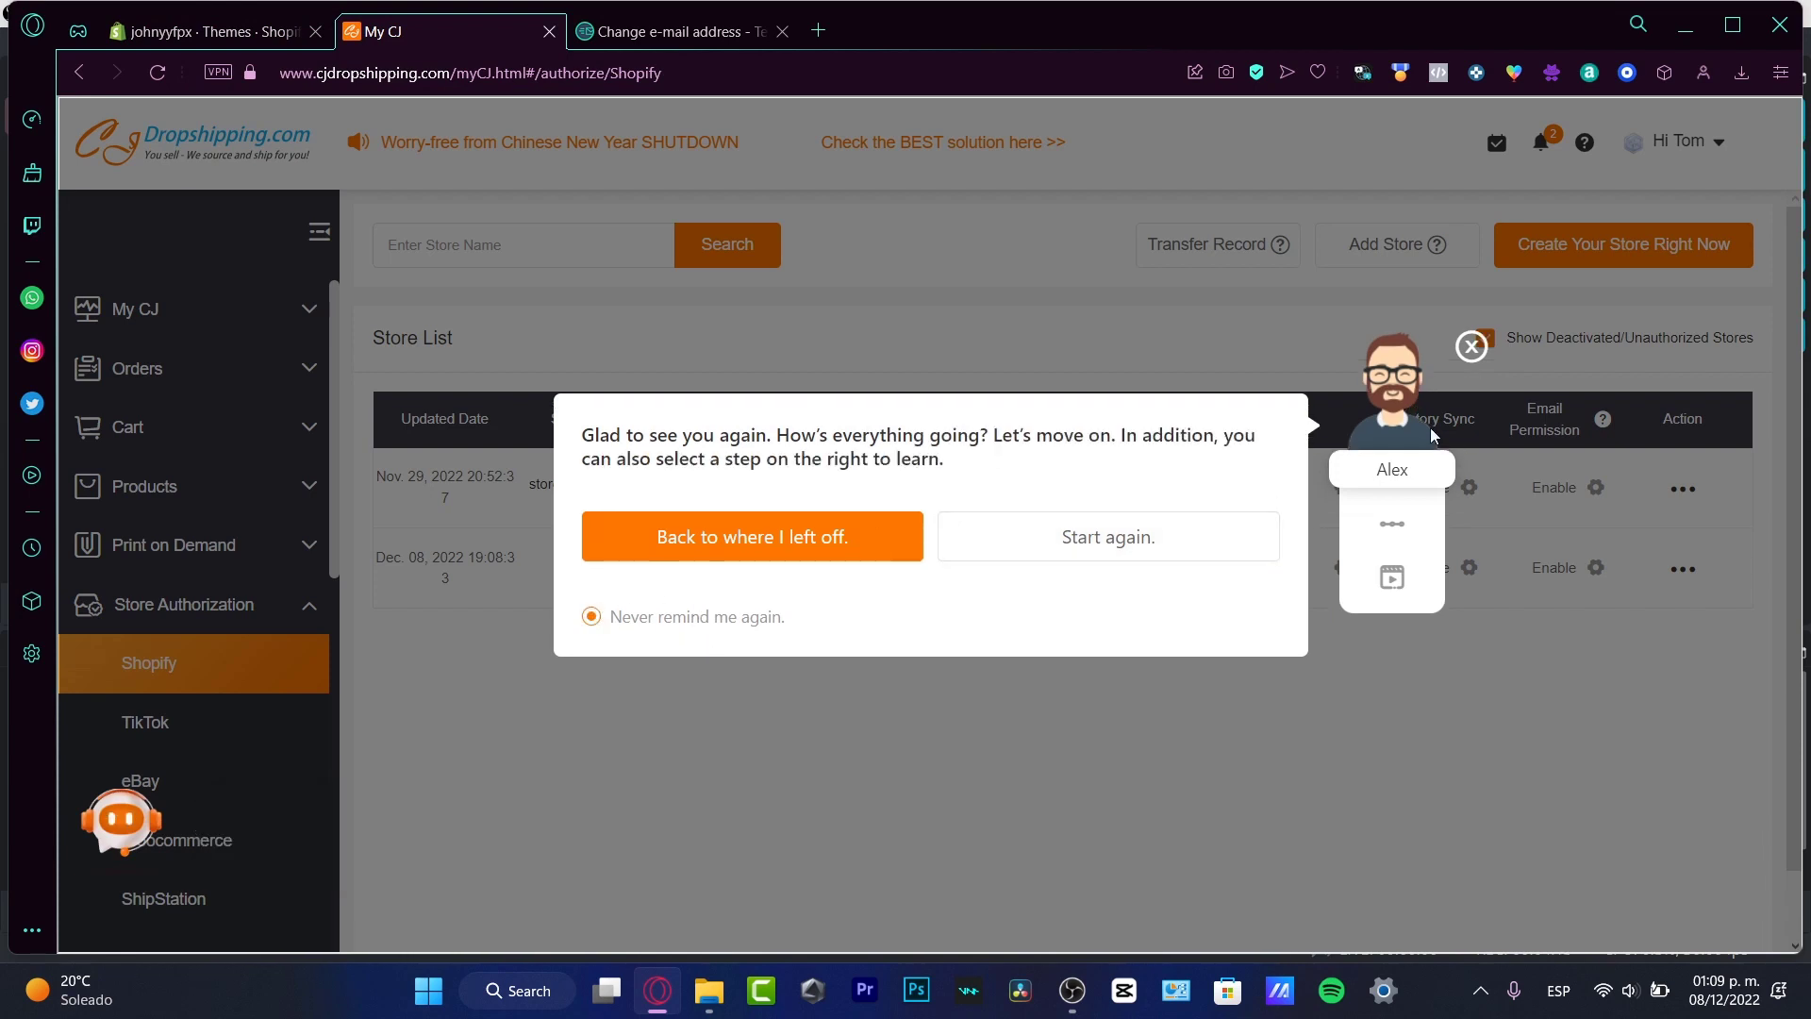
click(1470, 351)
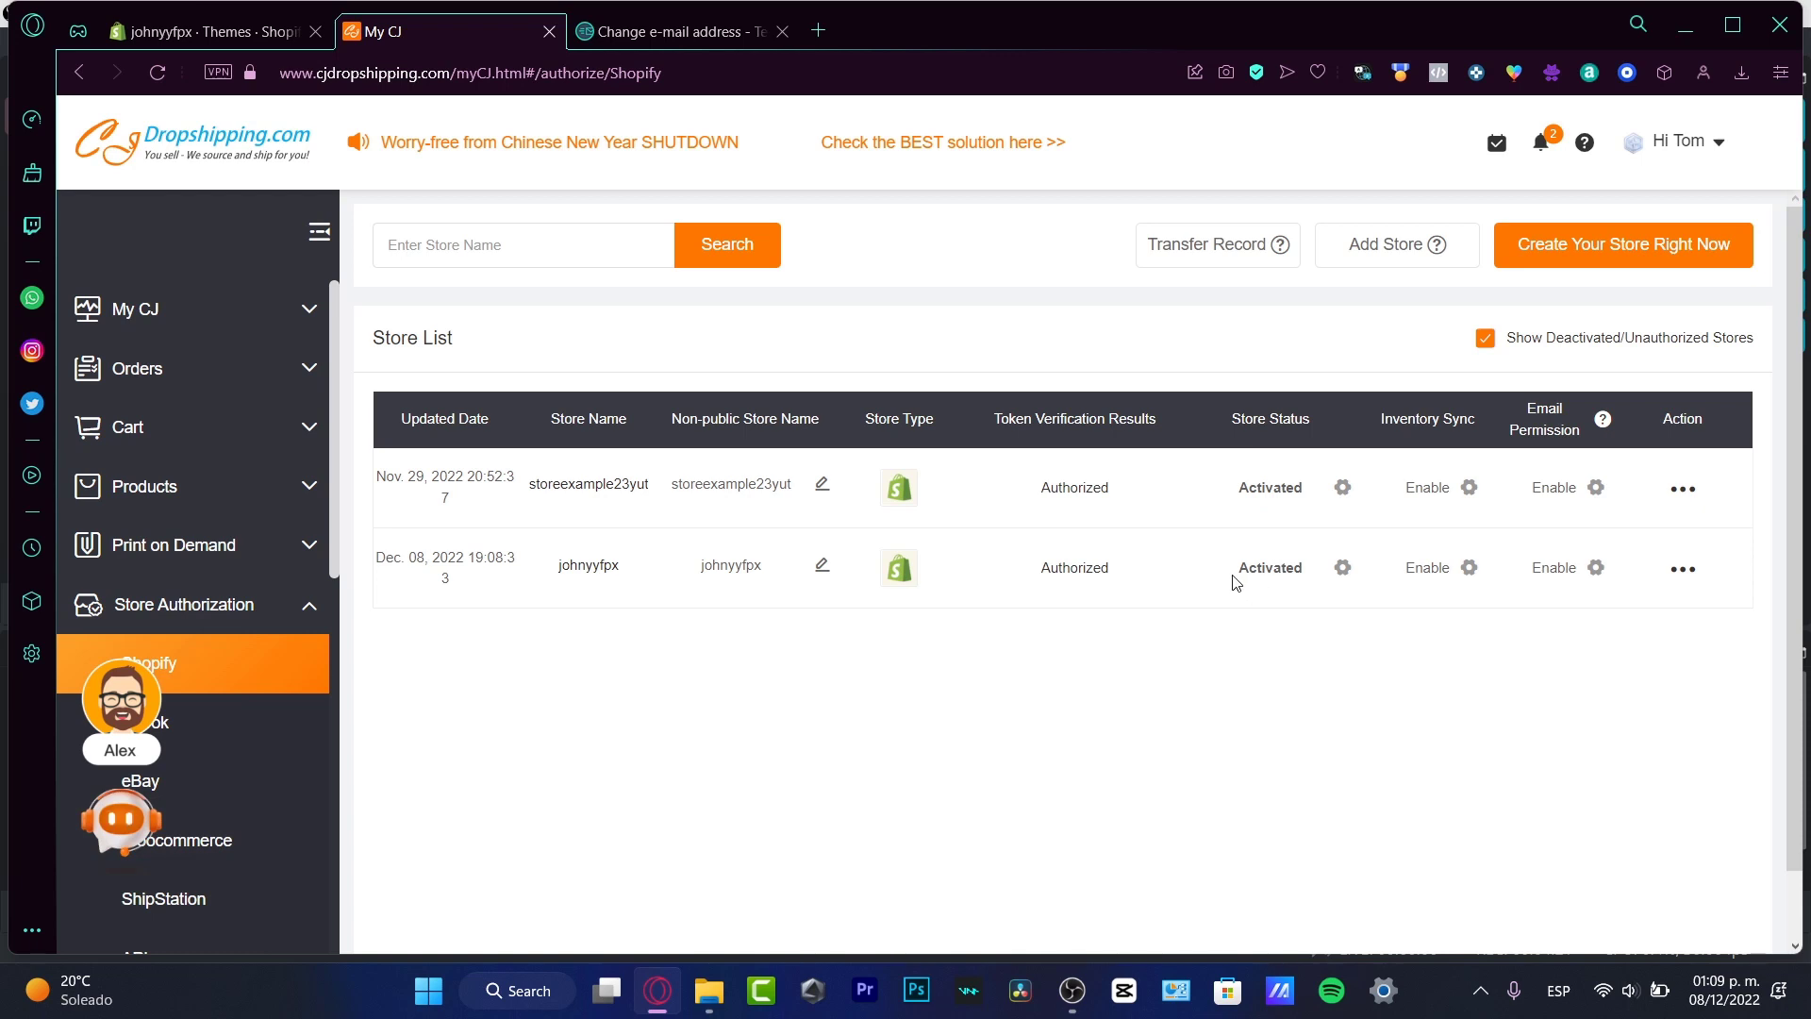
Confirm the johnyyfpx store is authorized and activated in the Store List, then return to CJ home
click(1509, 731)
mouse_move(1343, 567)
click(226, 36)
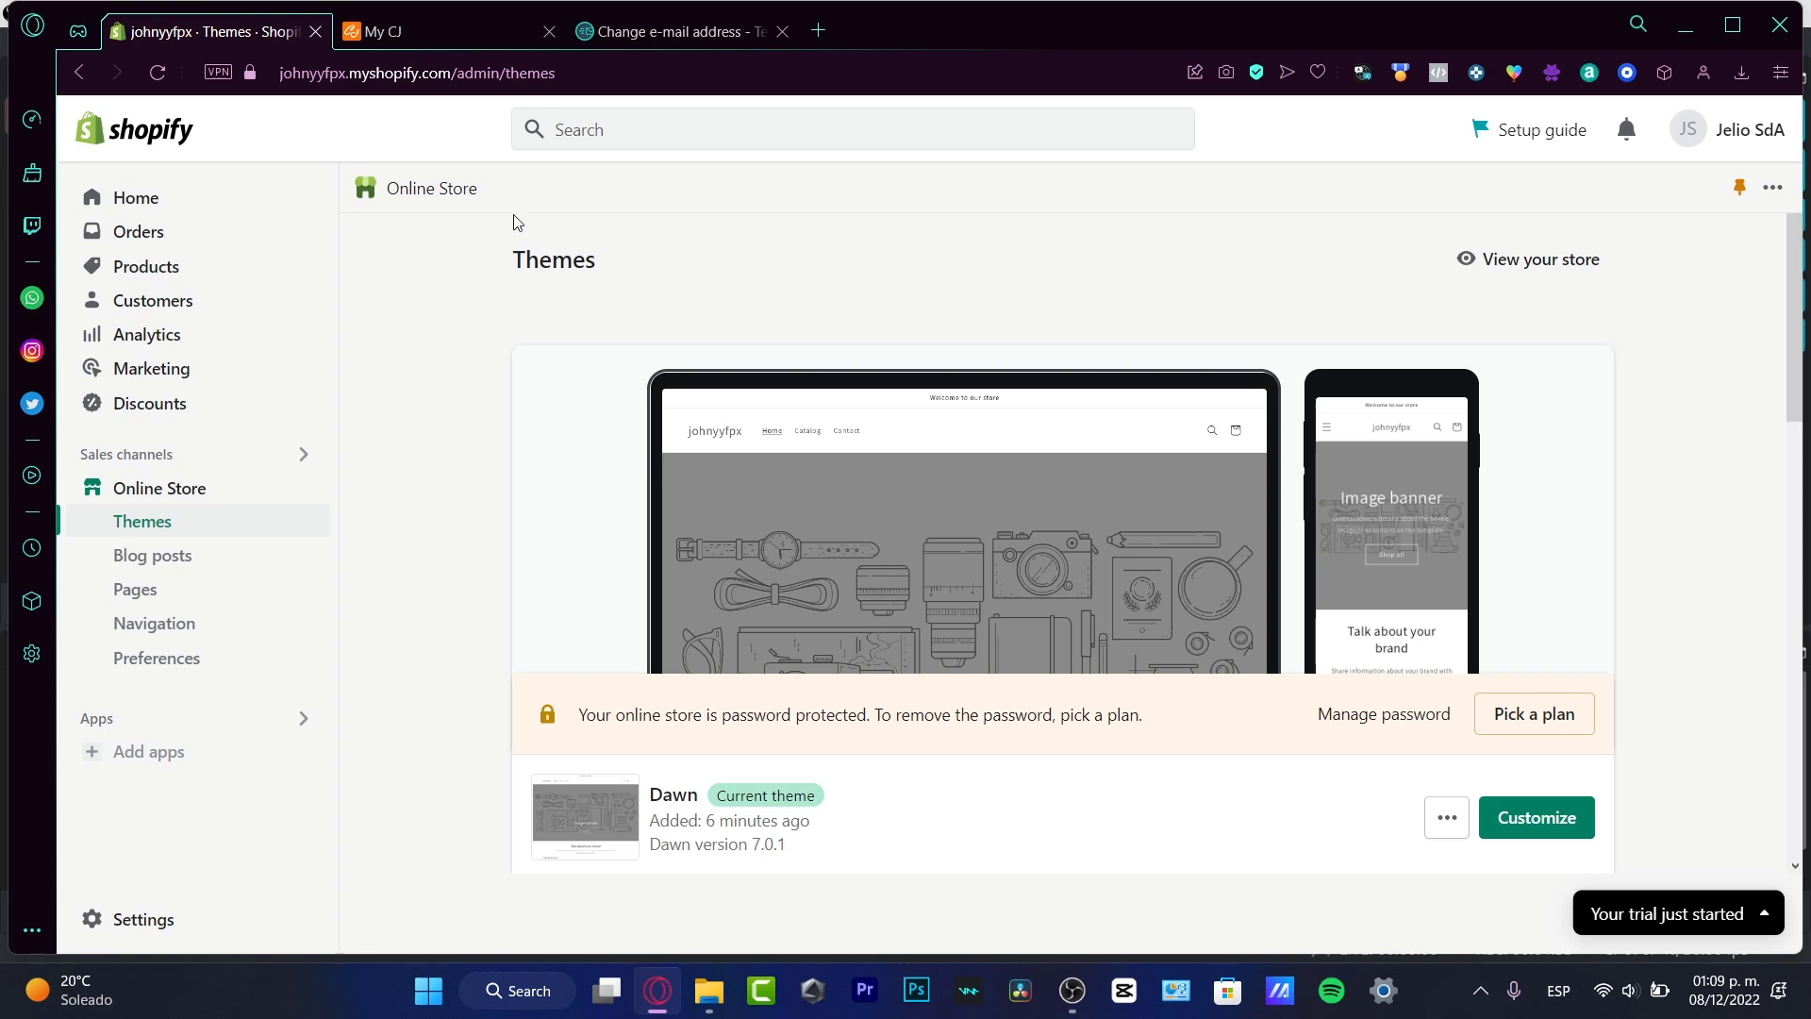
click(397, 36)
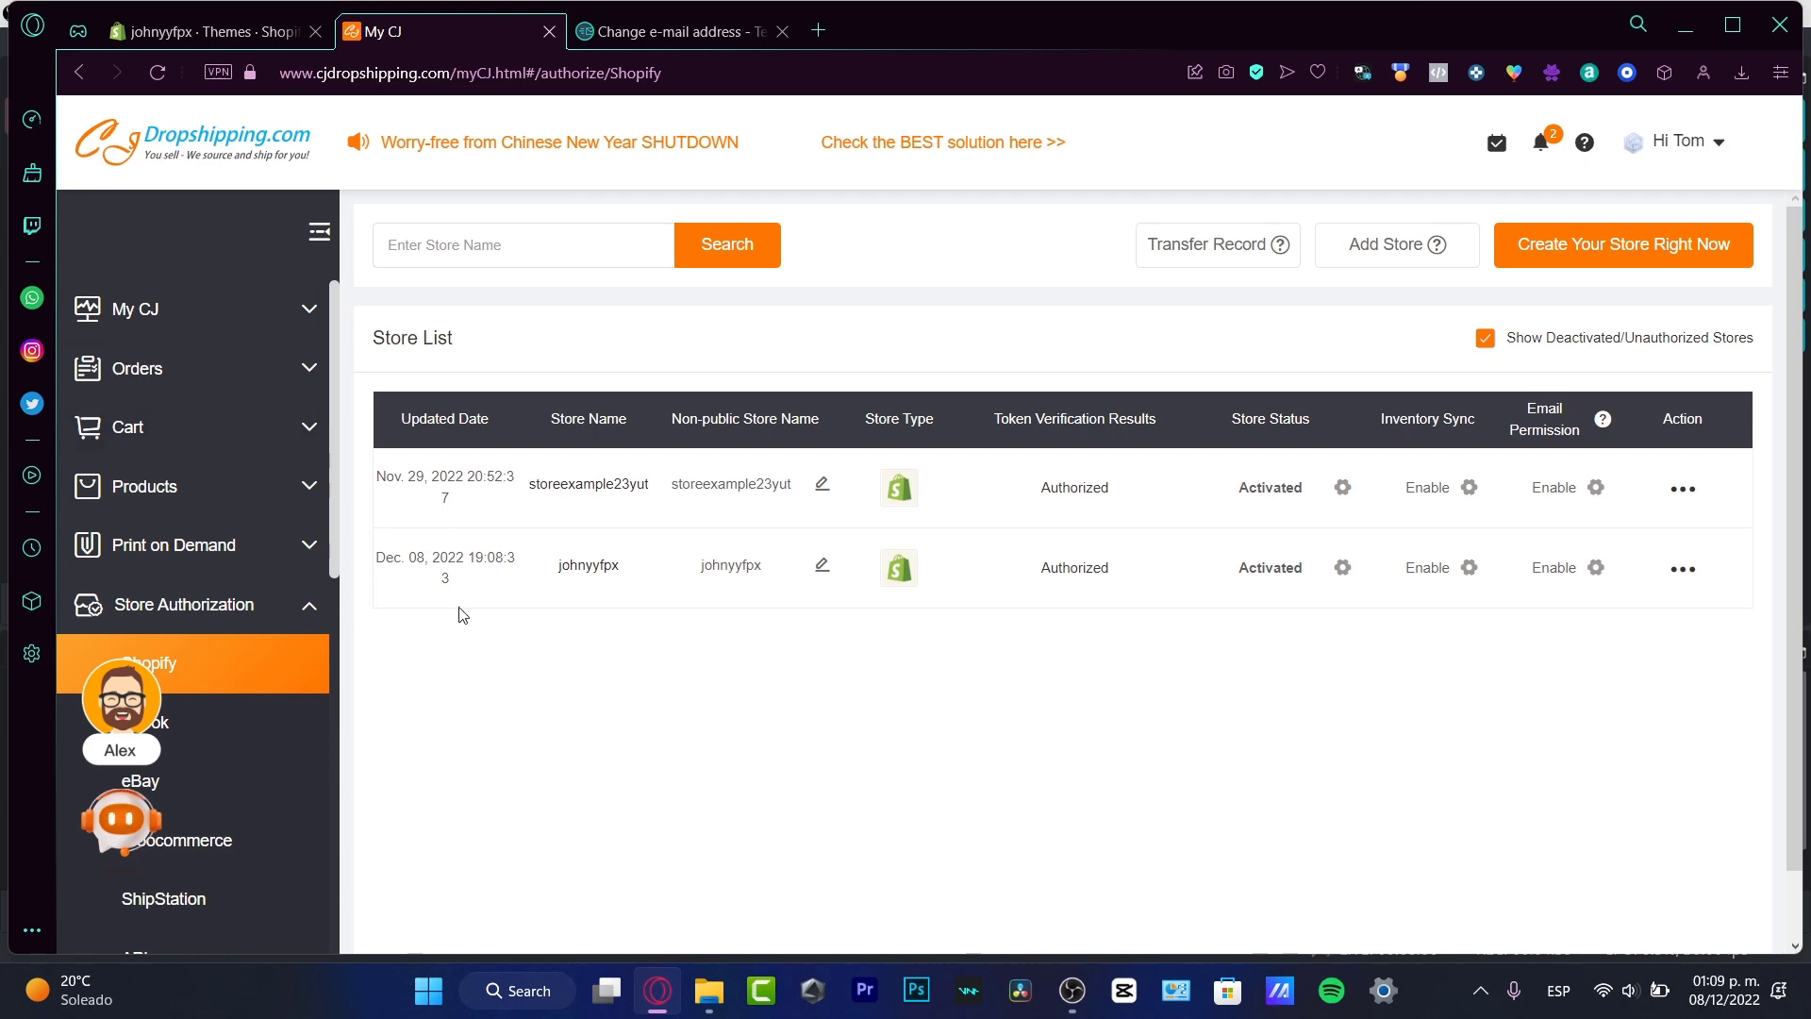
click(194, 134)
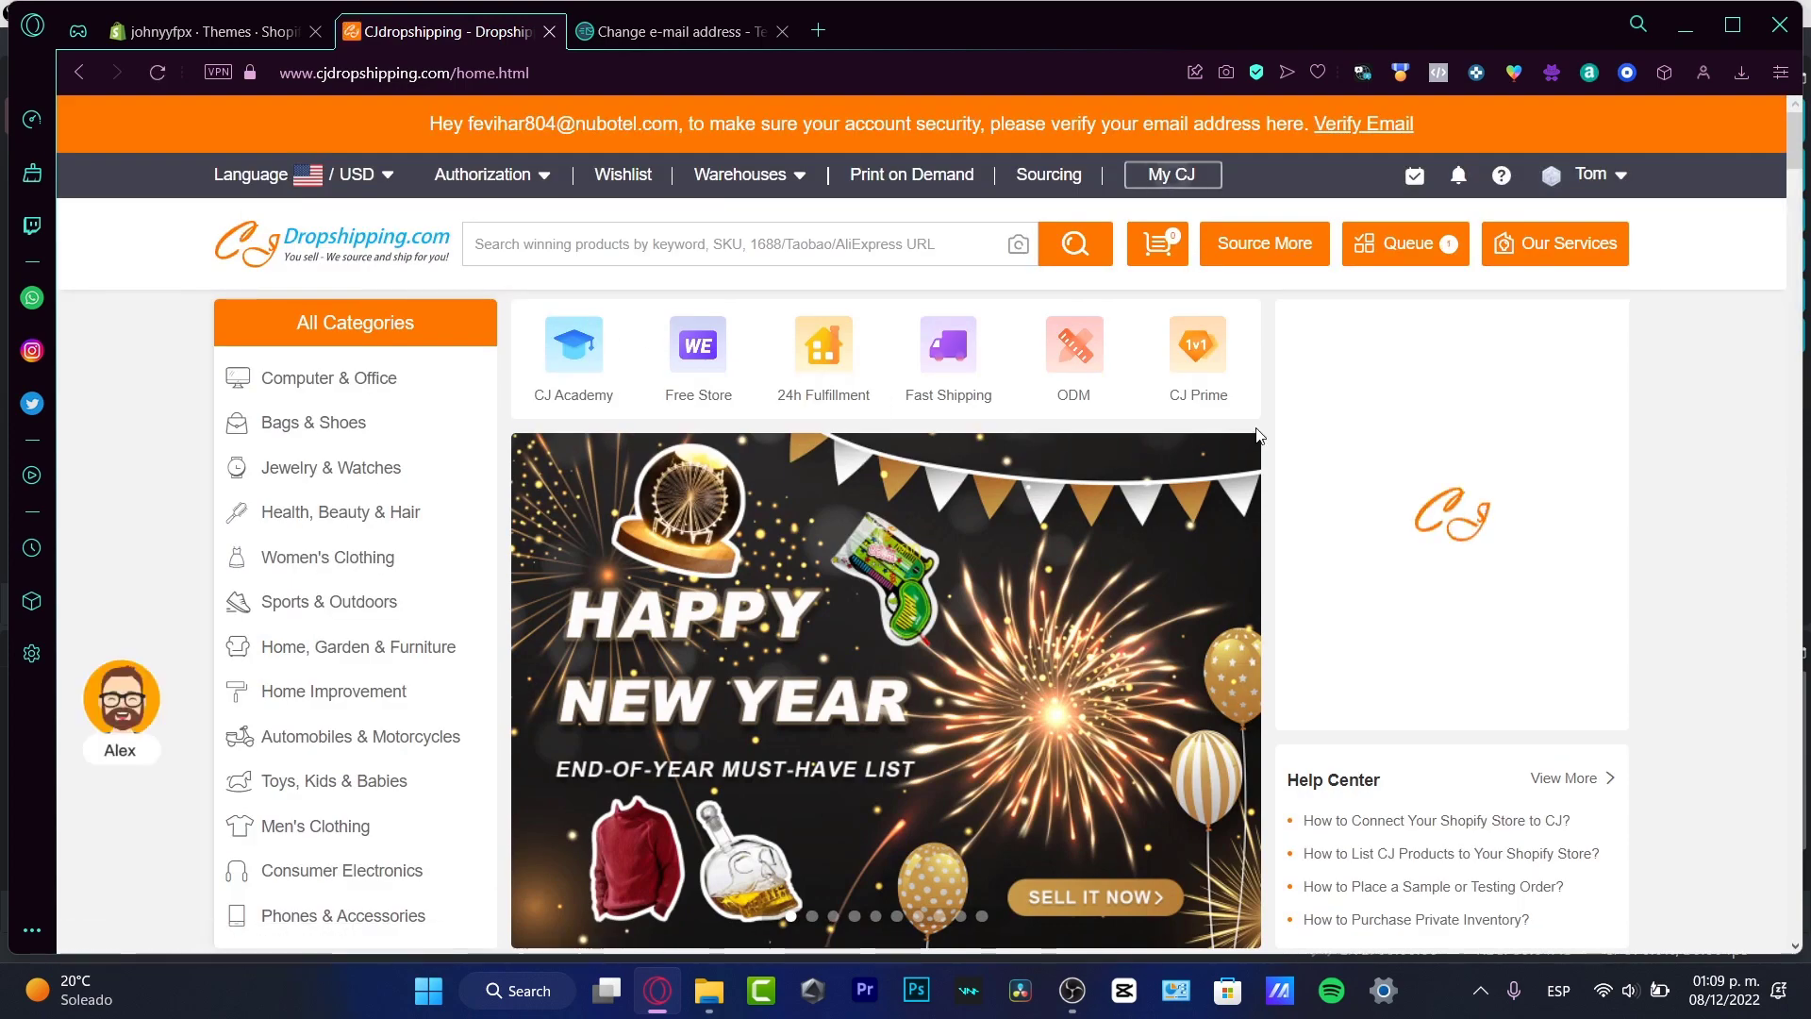
Open the end-of-year must-have list and the Mountaineering Windproof Lighter product page
scroll(968, 444, down, 4)
click(830, 302)
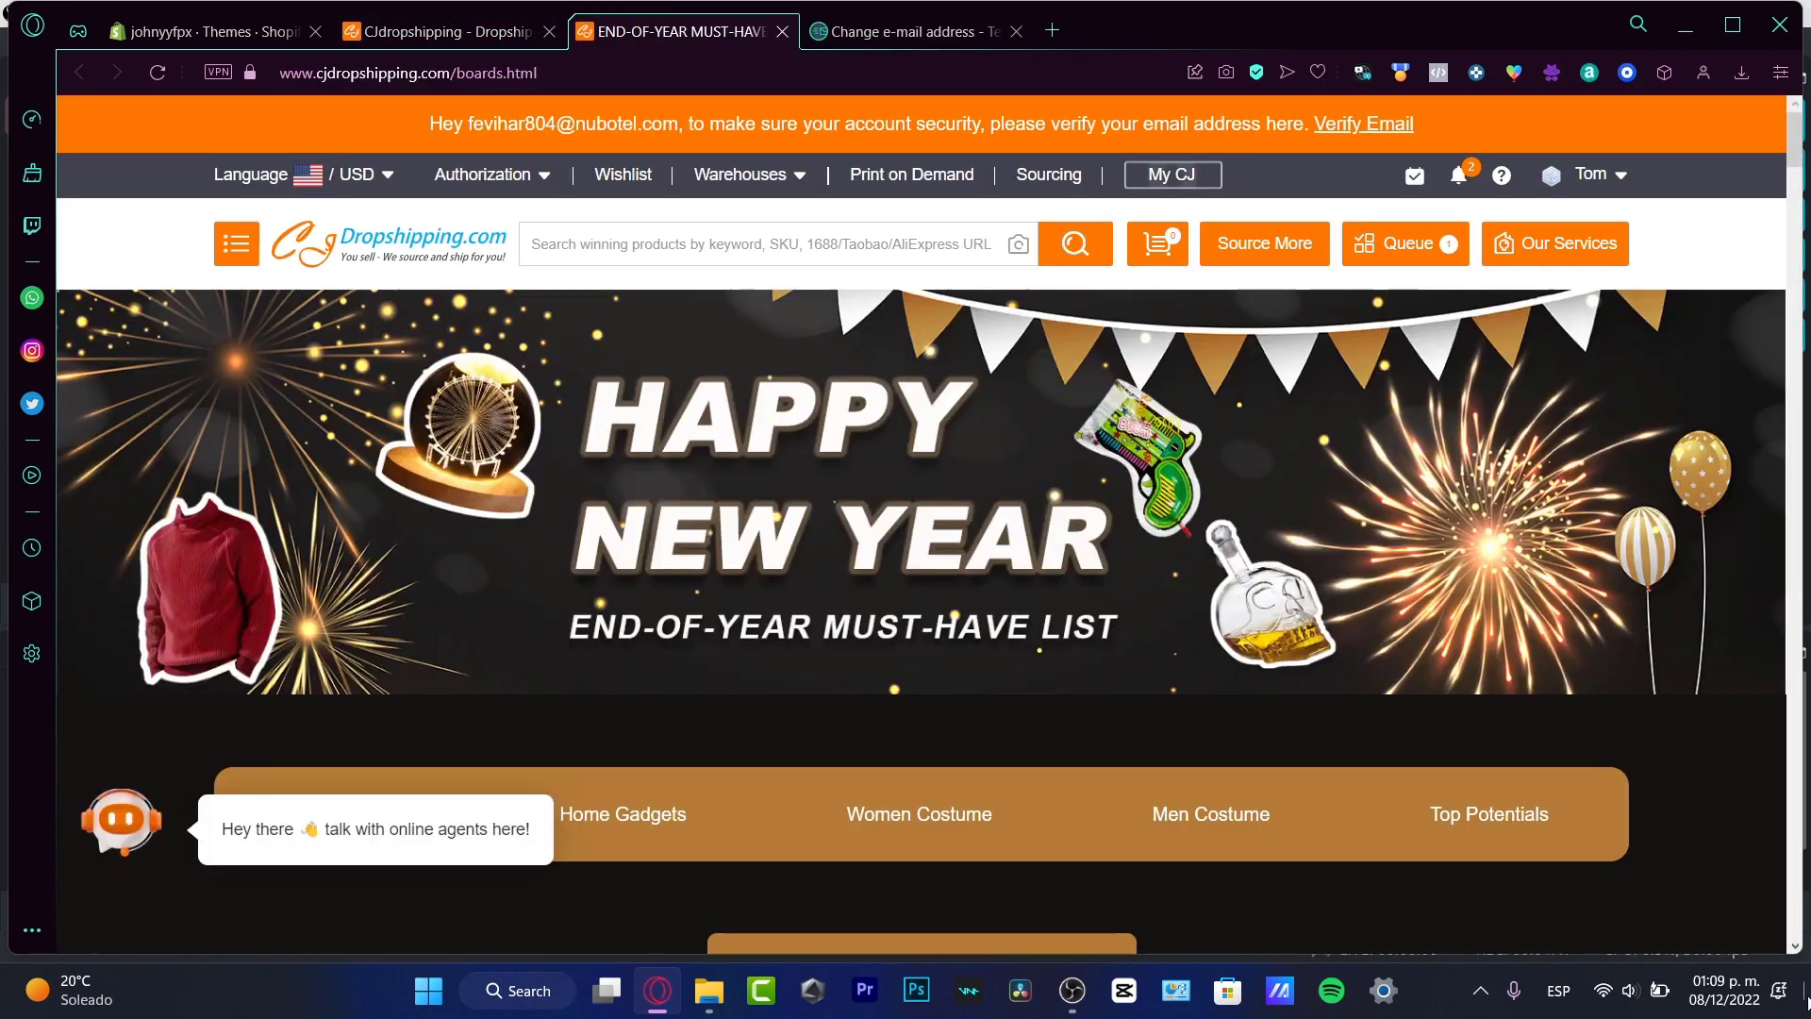
scroll(1309, 694, down, 7)
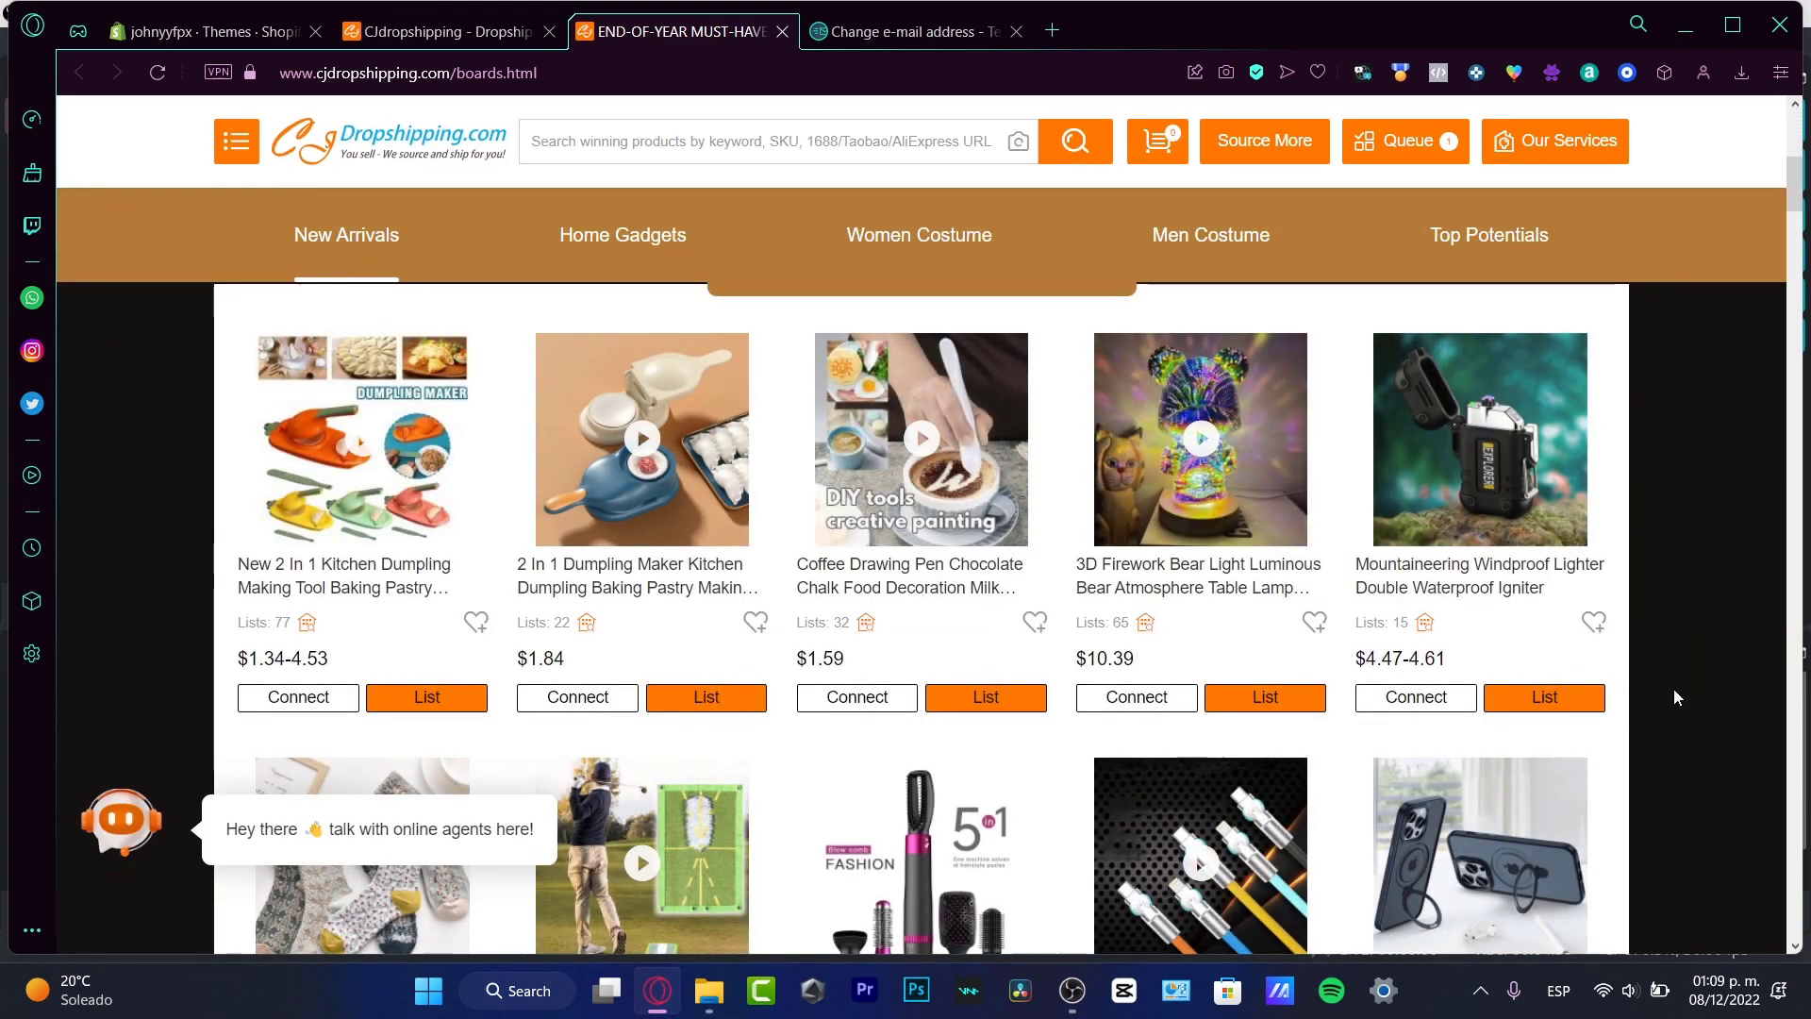
mouse_move(1480, 460)
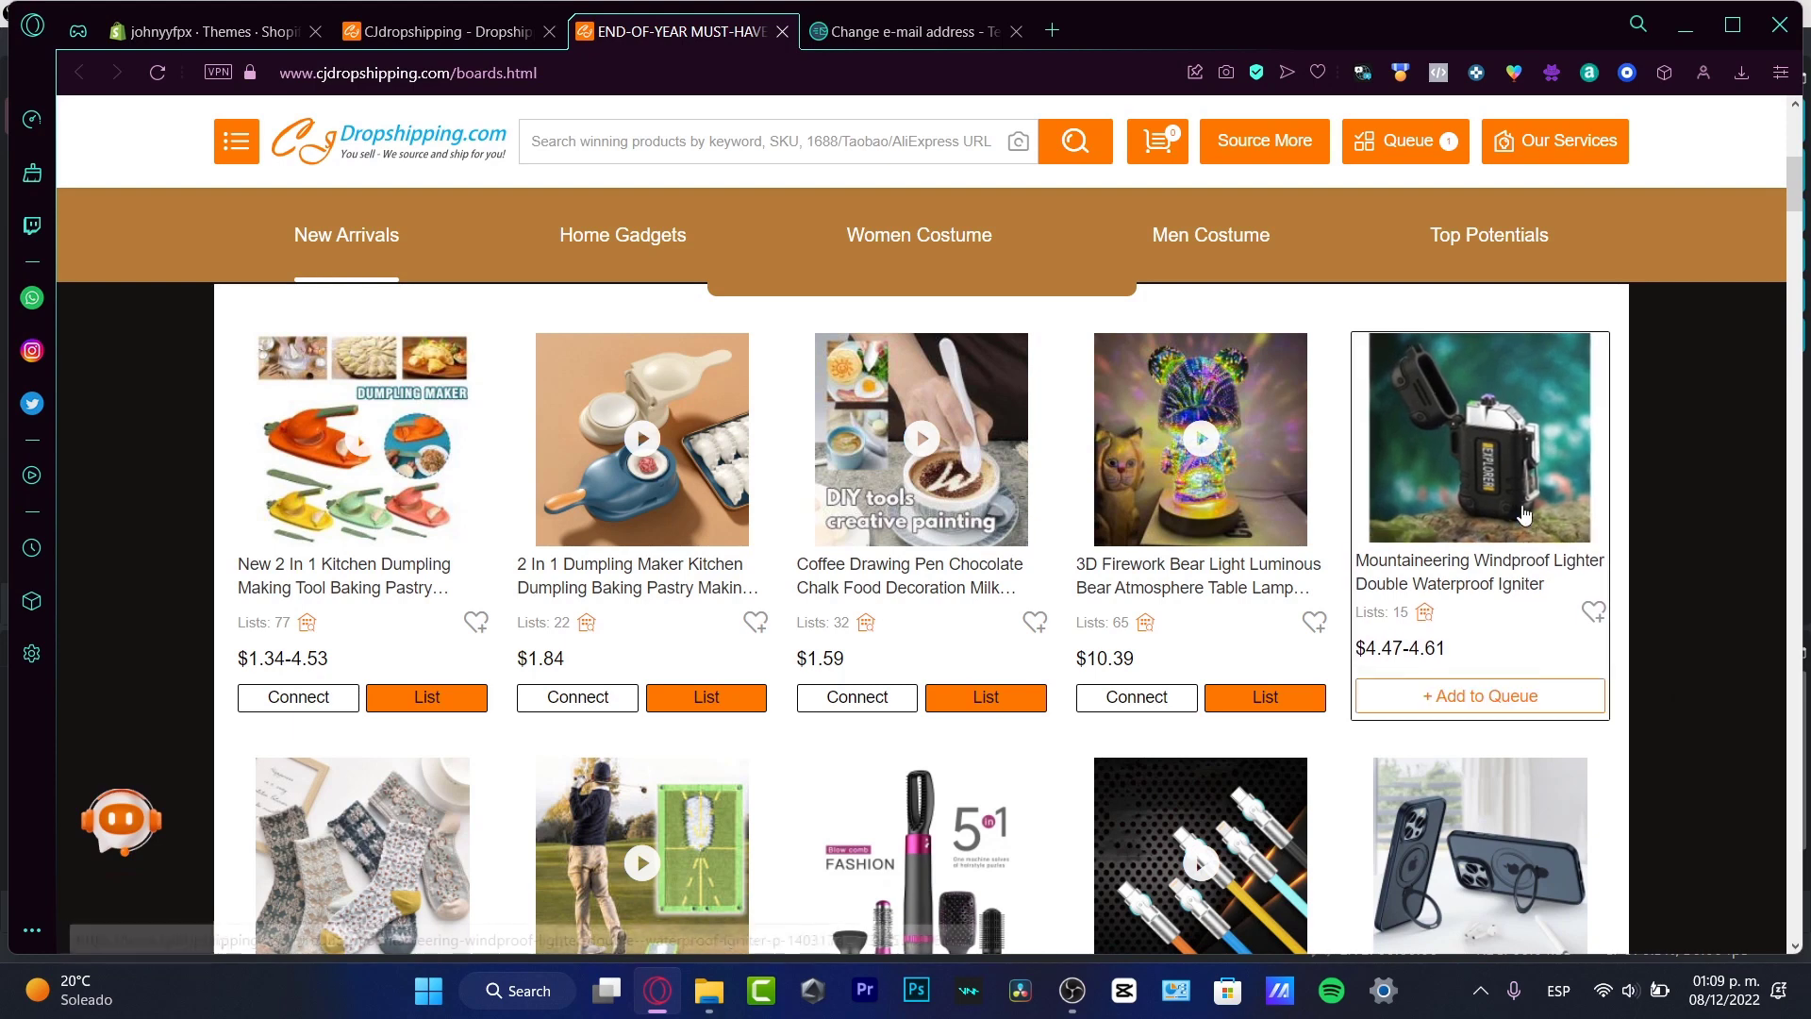
click(1480, 461)
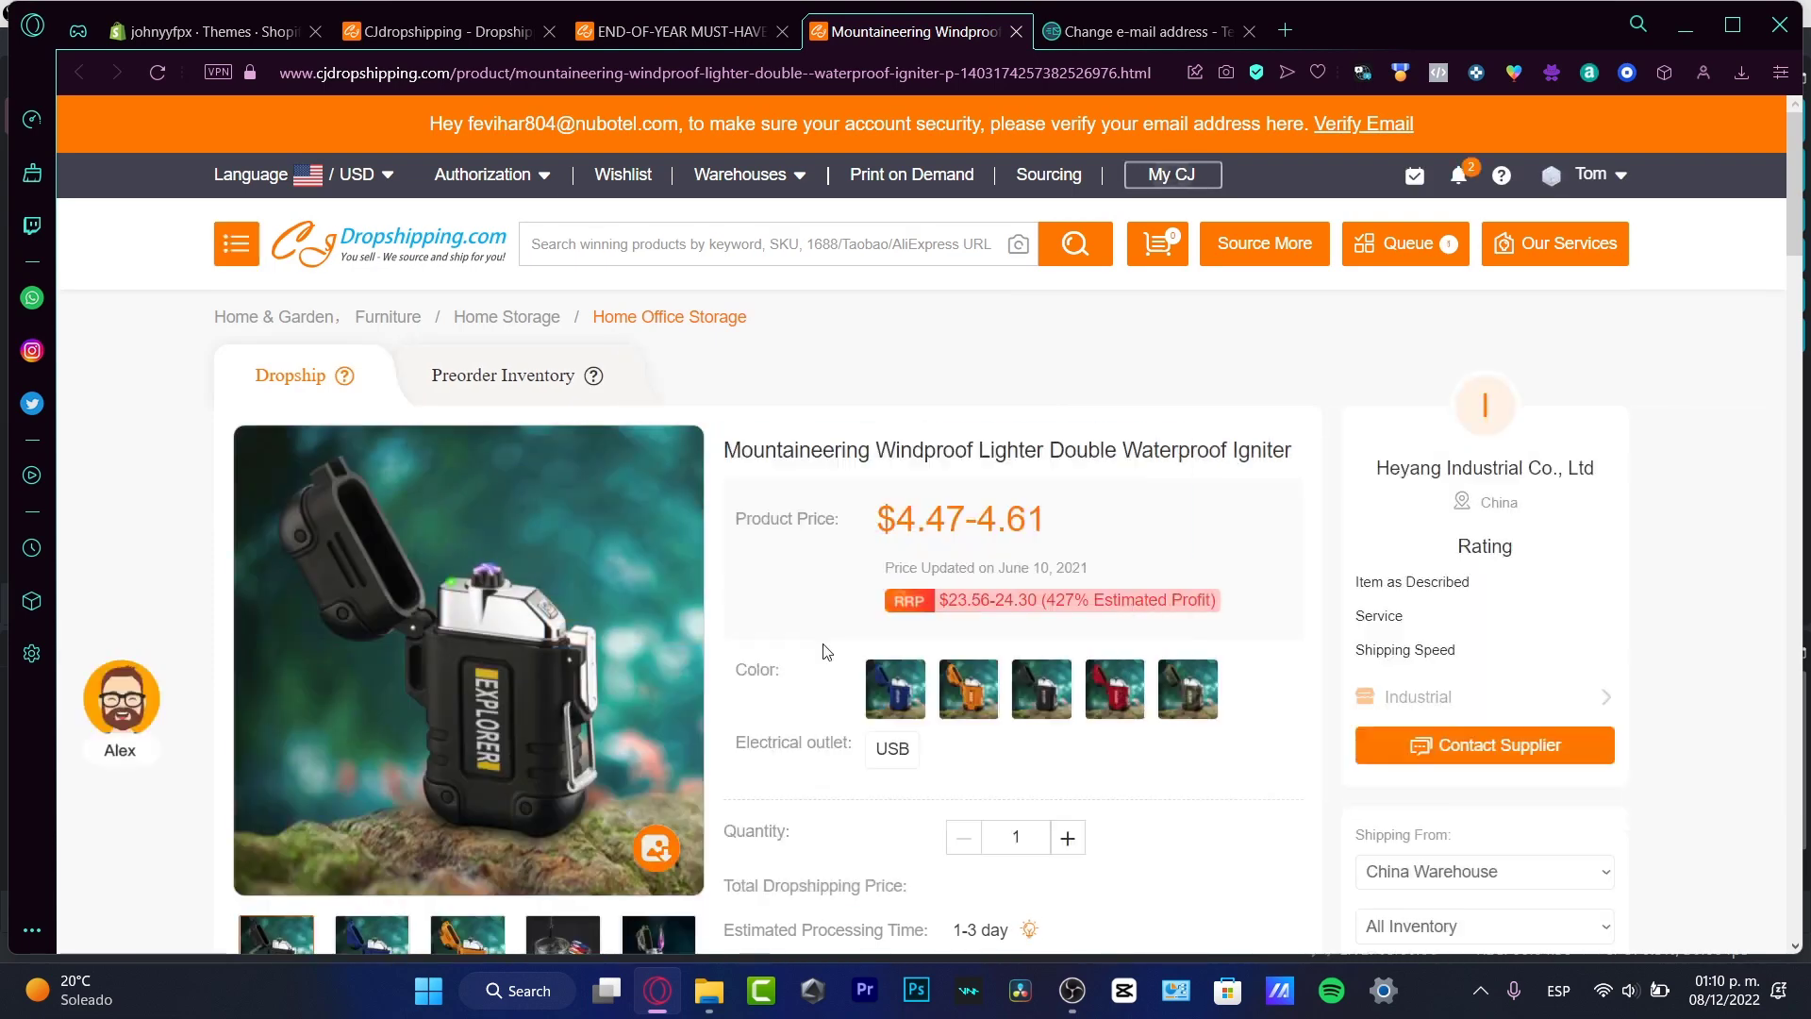
Review the lighter's description and start connecting the Intelligent Atmosphere Lamp to a store
scroll(1061, 406, down, 4)
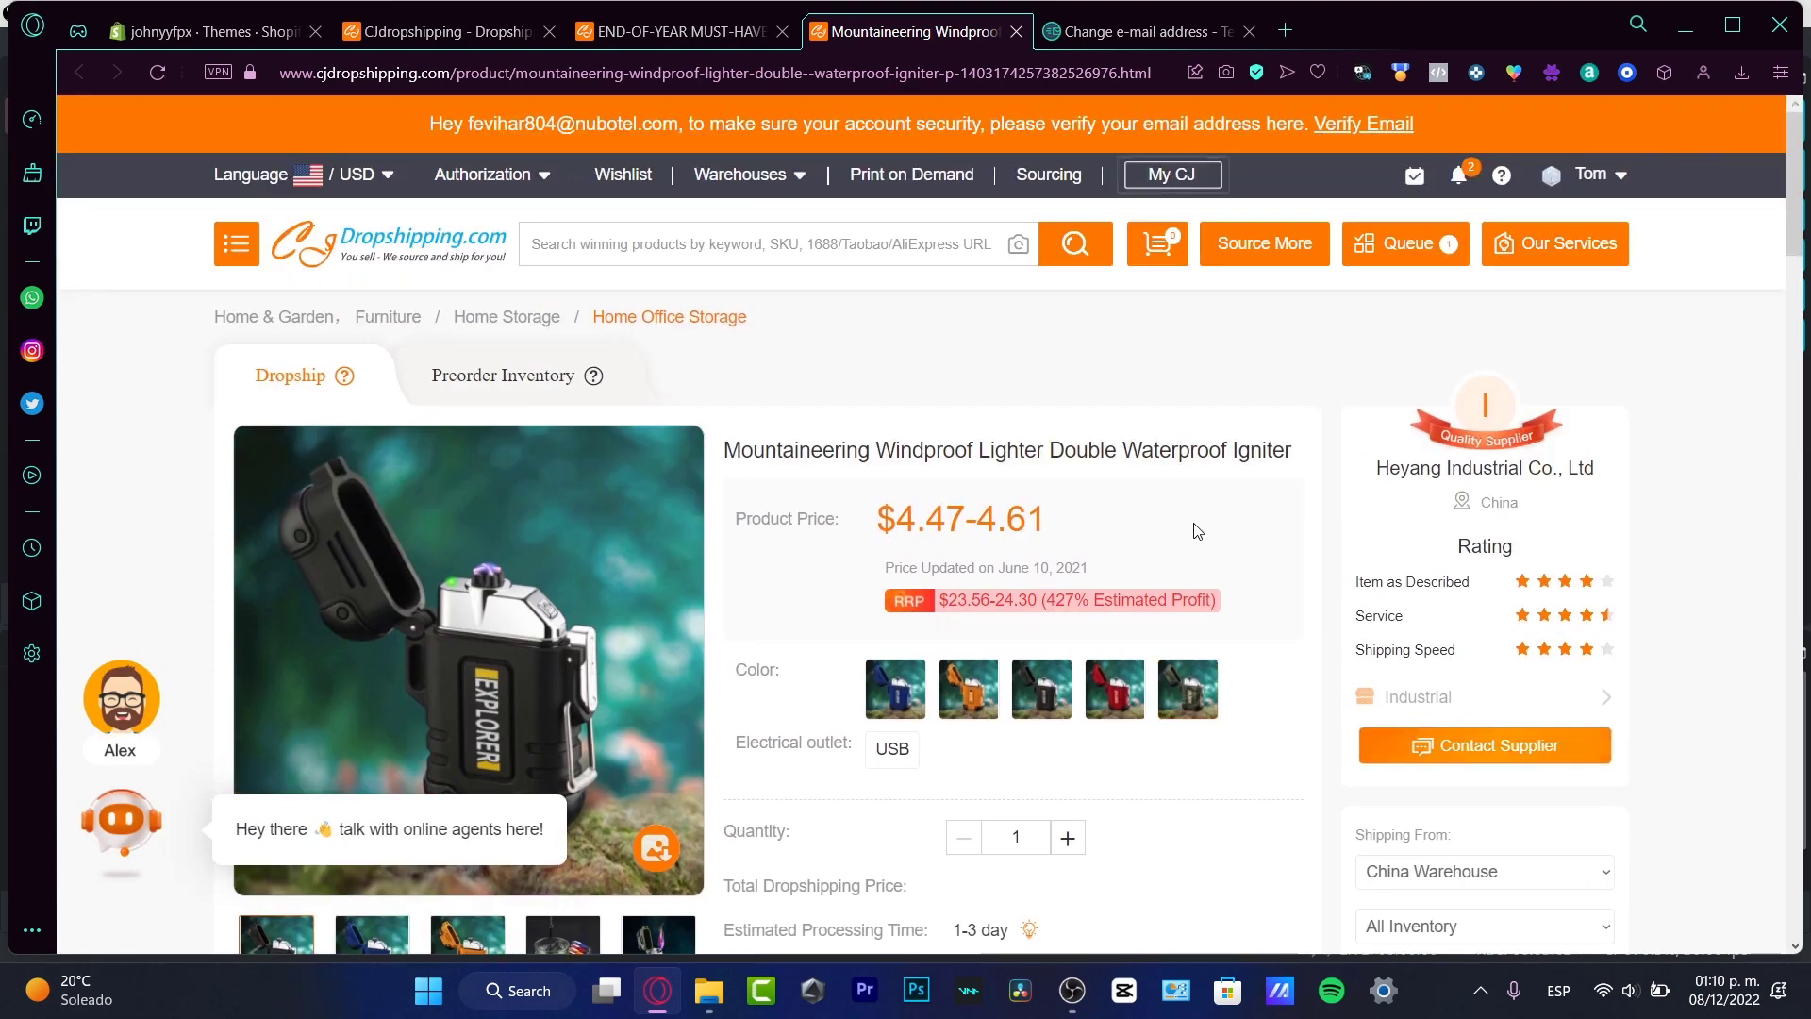
scroll(1193, 528, down, 10)
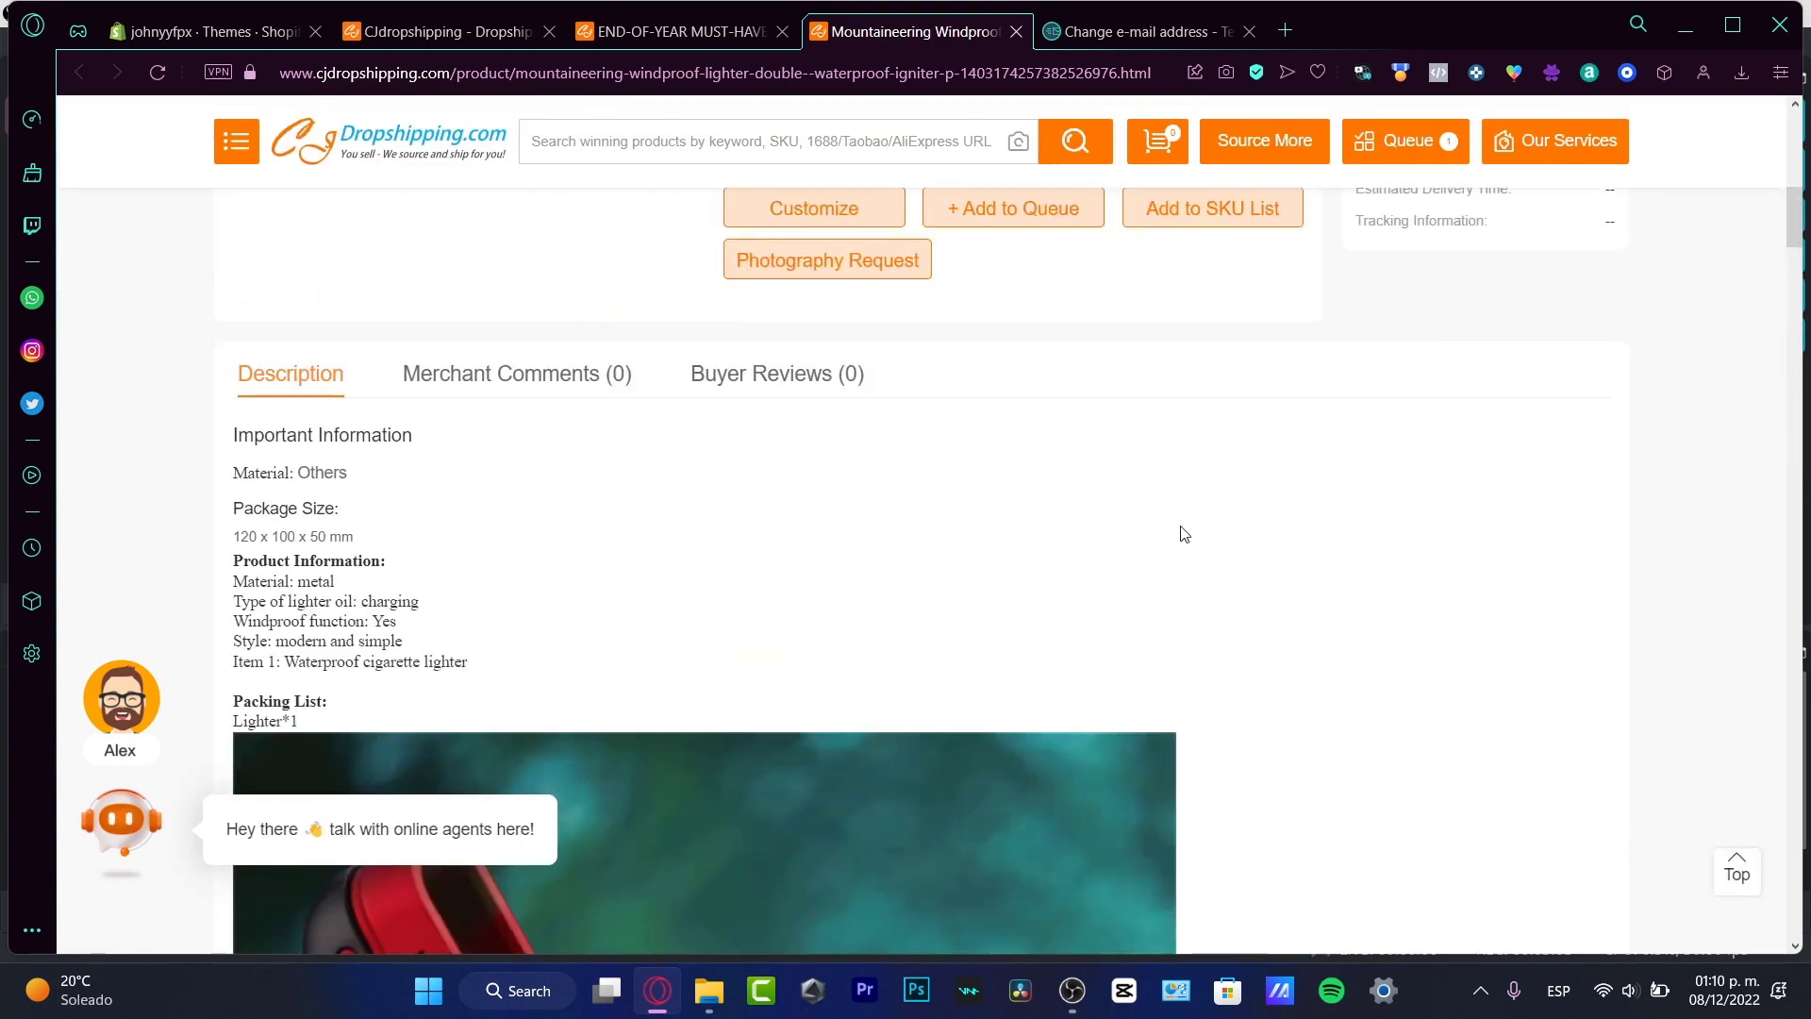
scroll(1180, 529, up, 1)
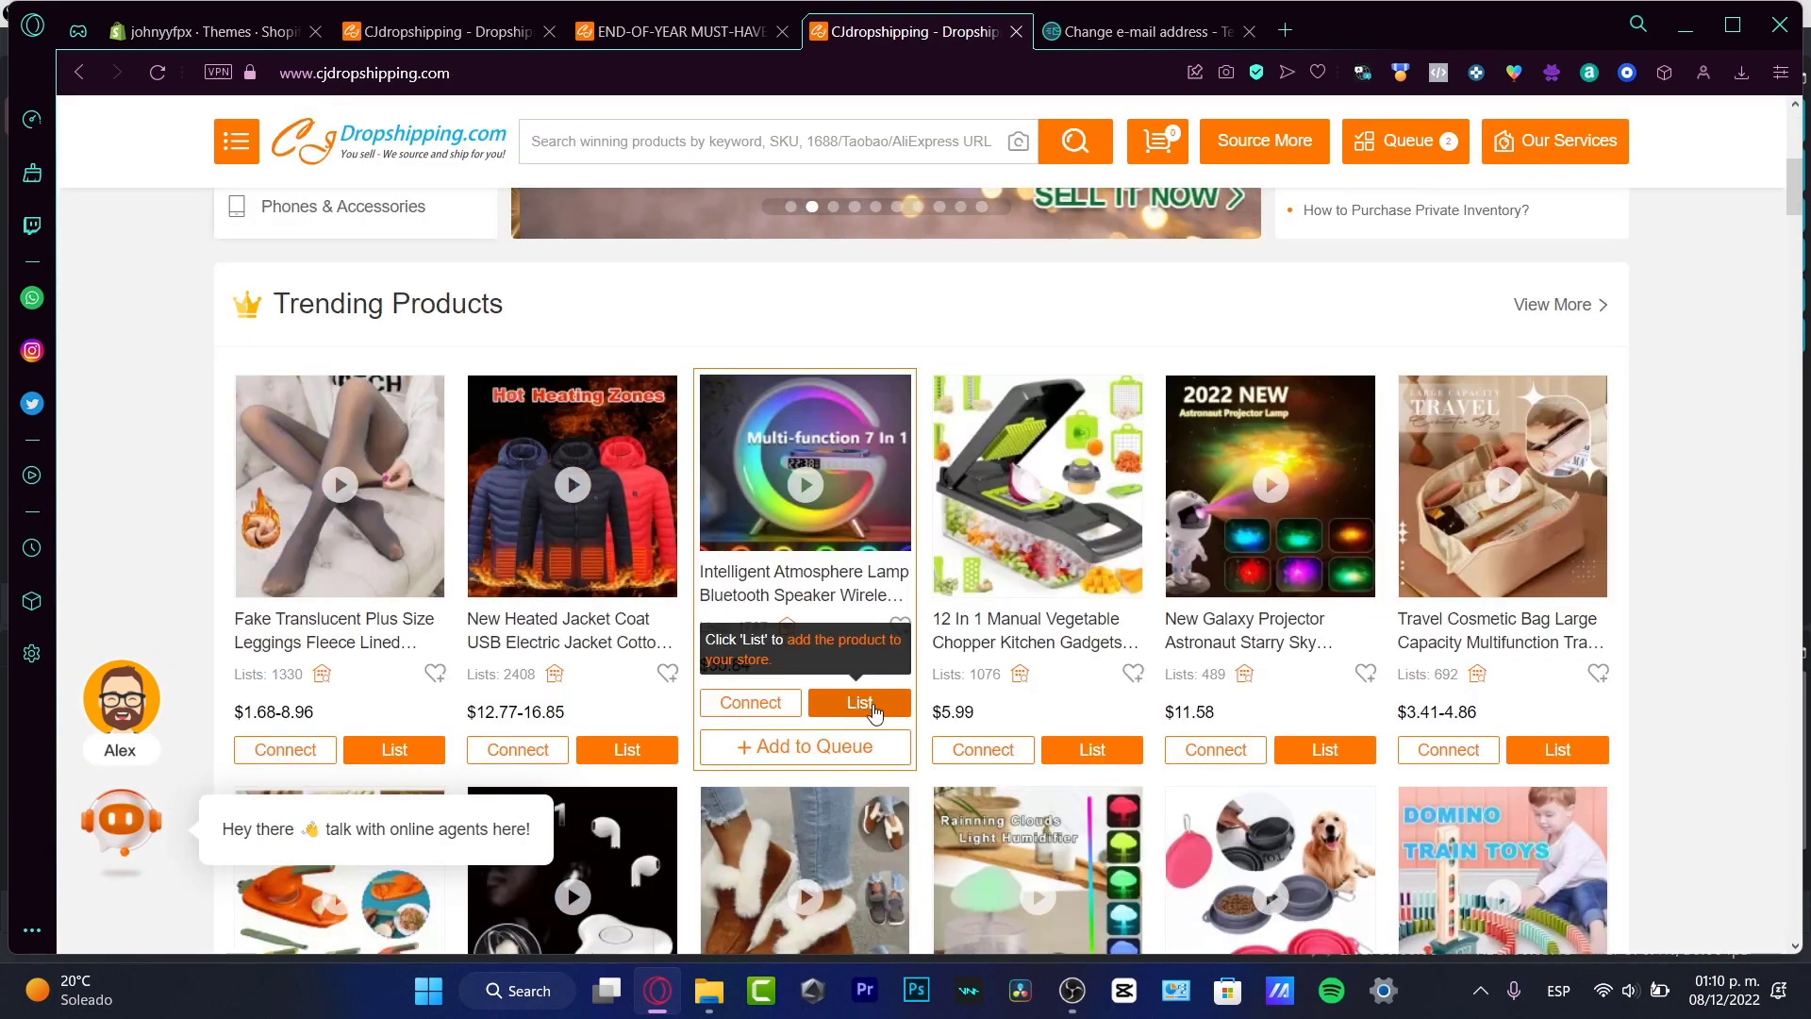
click(798, 718)
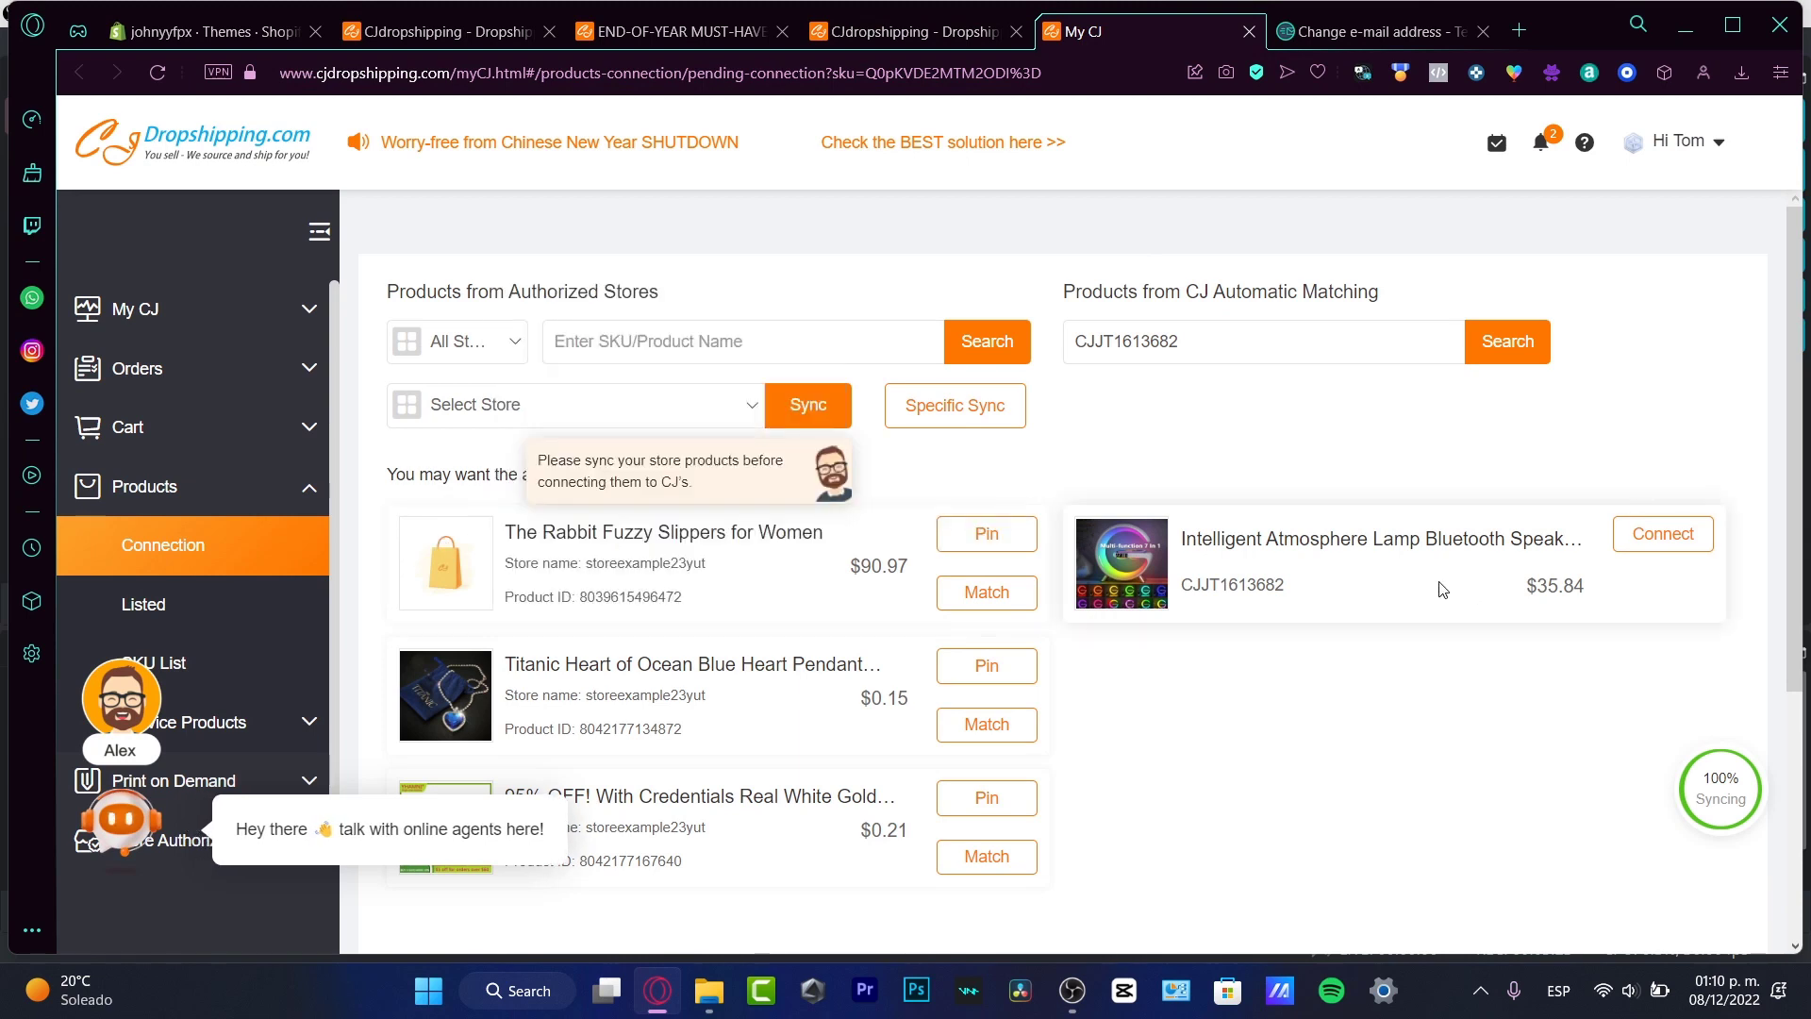
Try connecting the lamp and filter the store products to the johnyyfpx store
click(1660, 536)
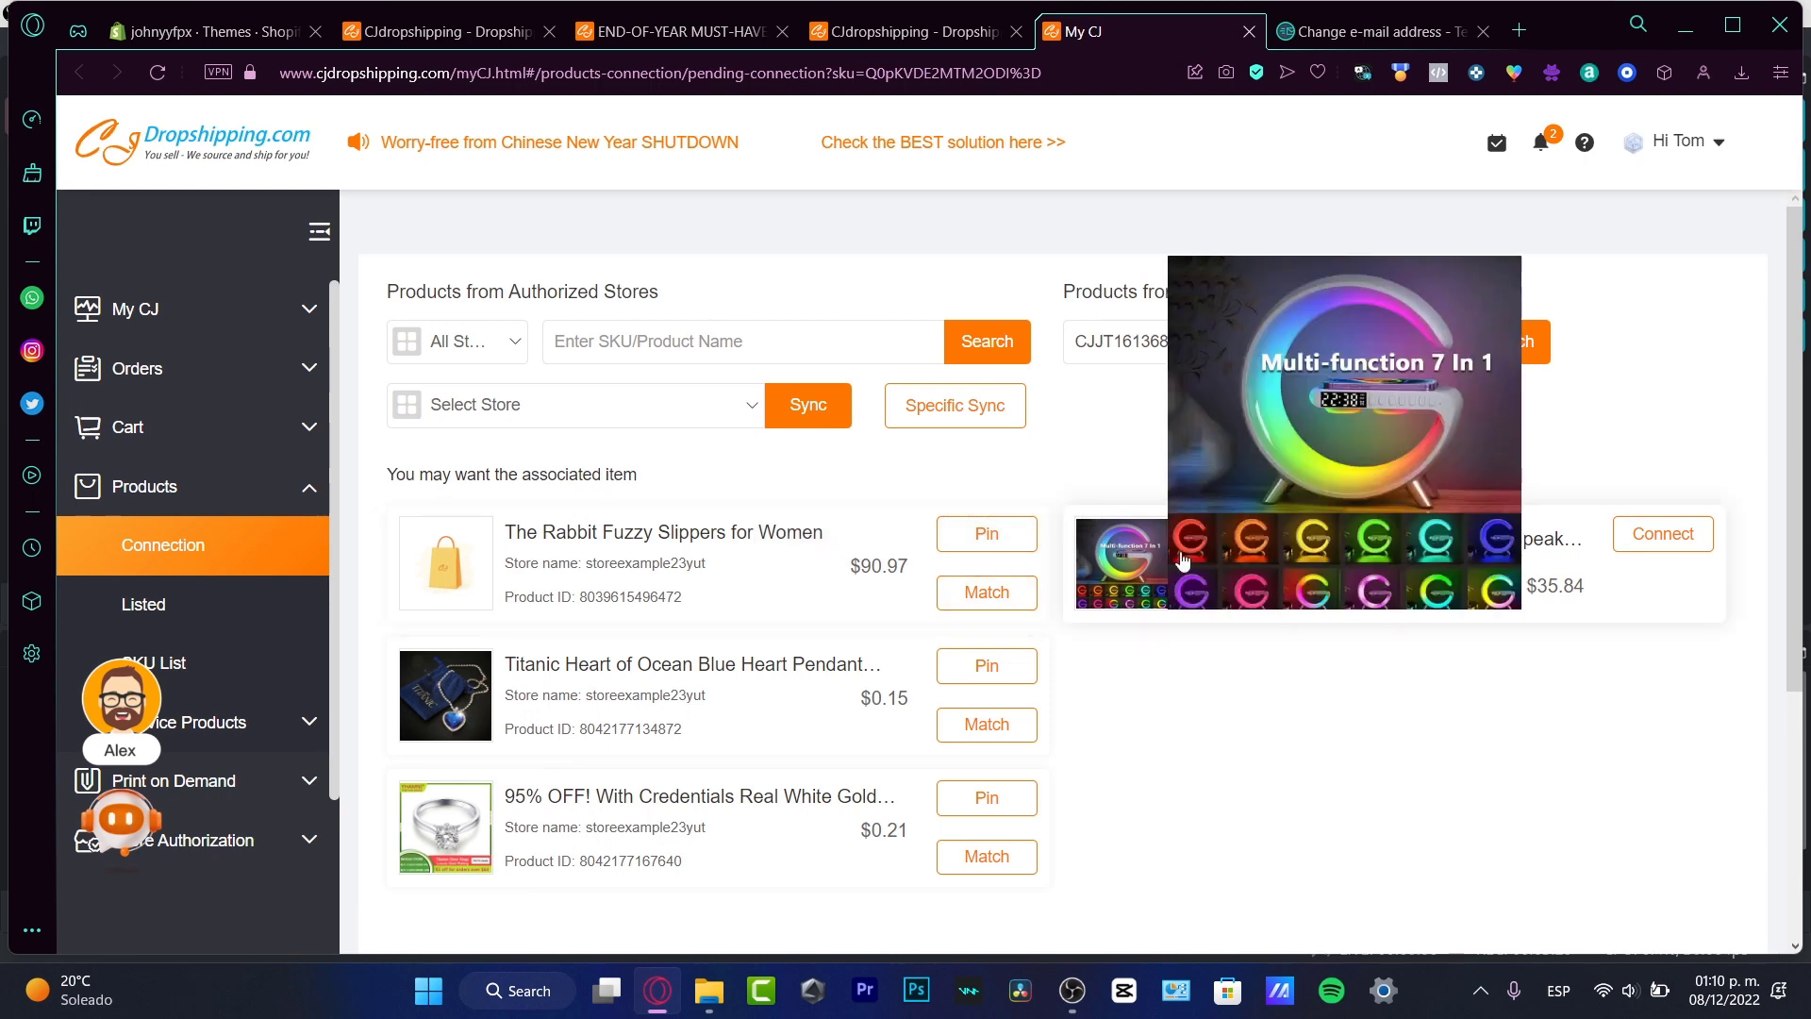
click(488, 344)
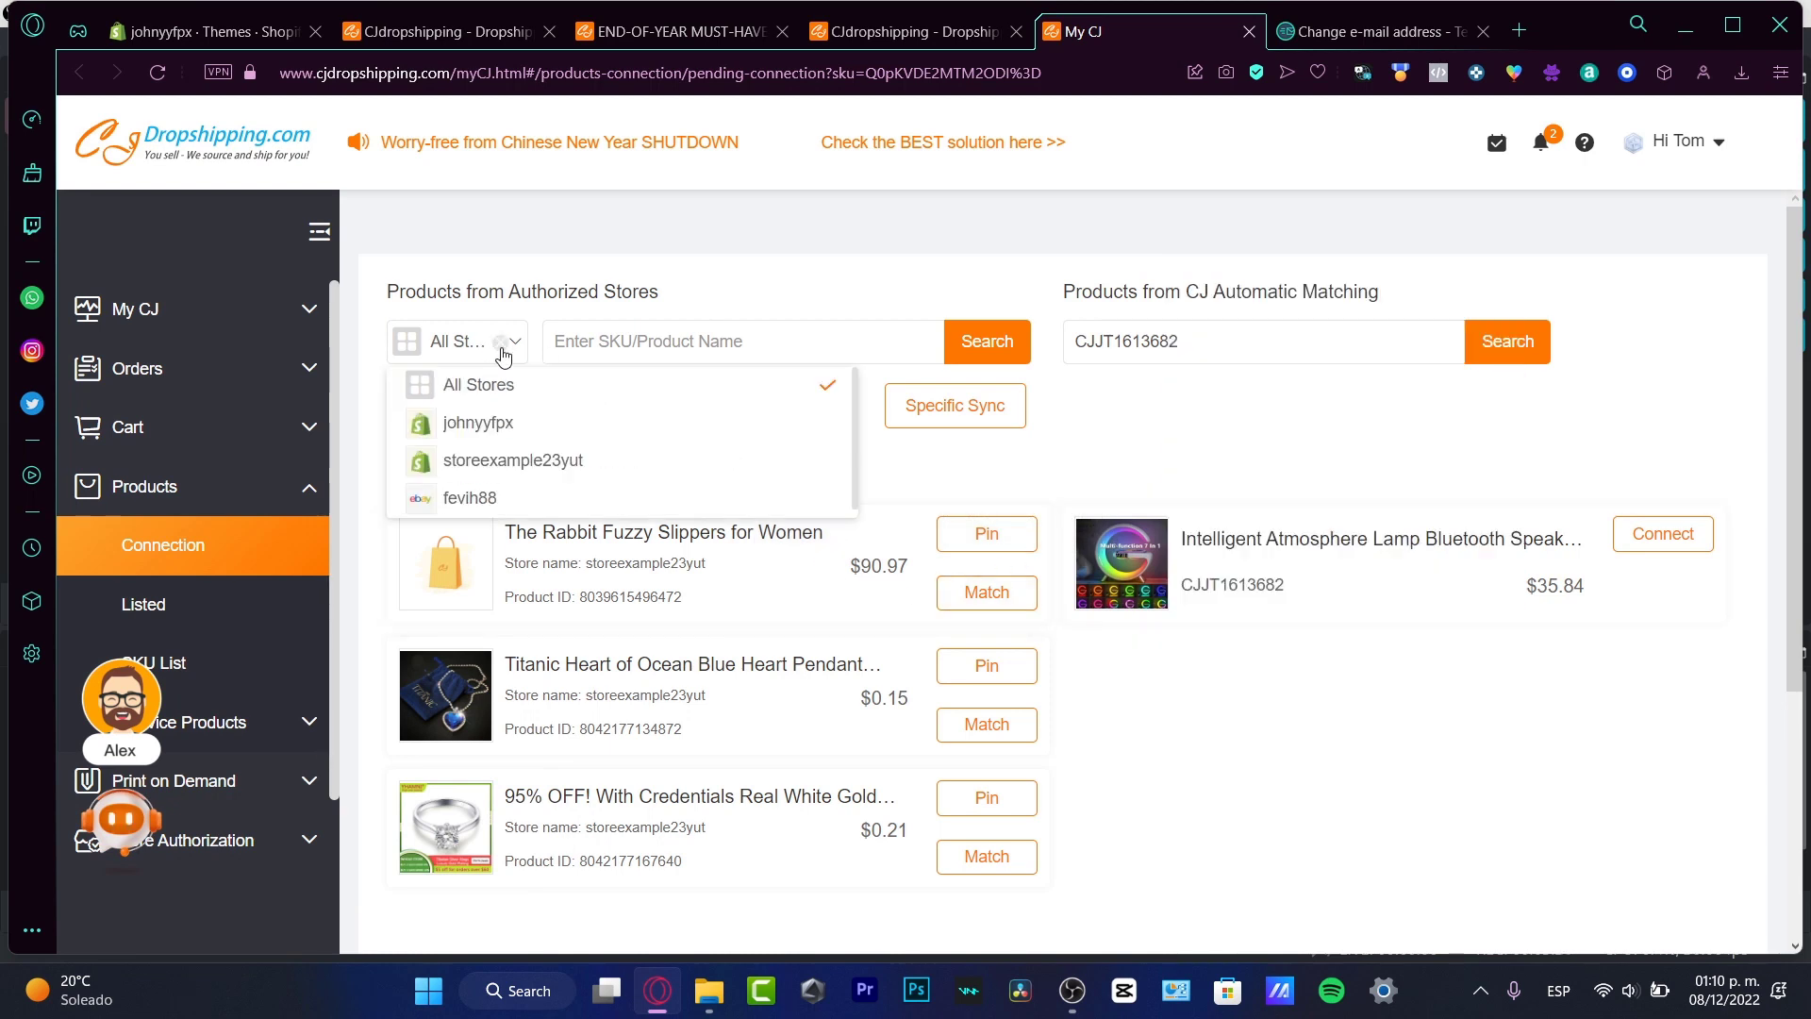
click(483, 422)
click(215, 31)
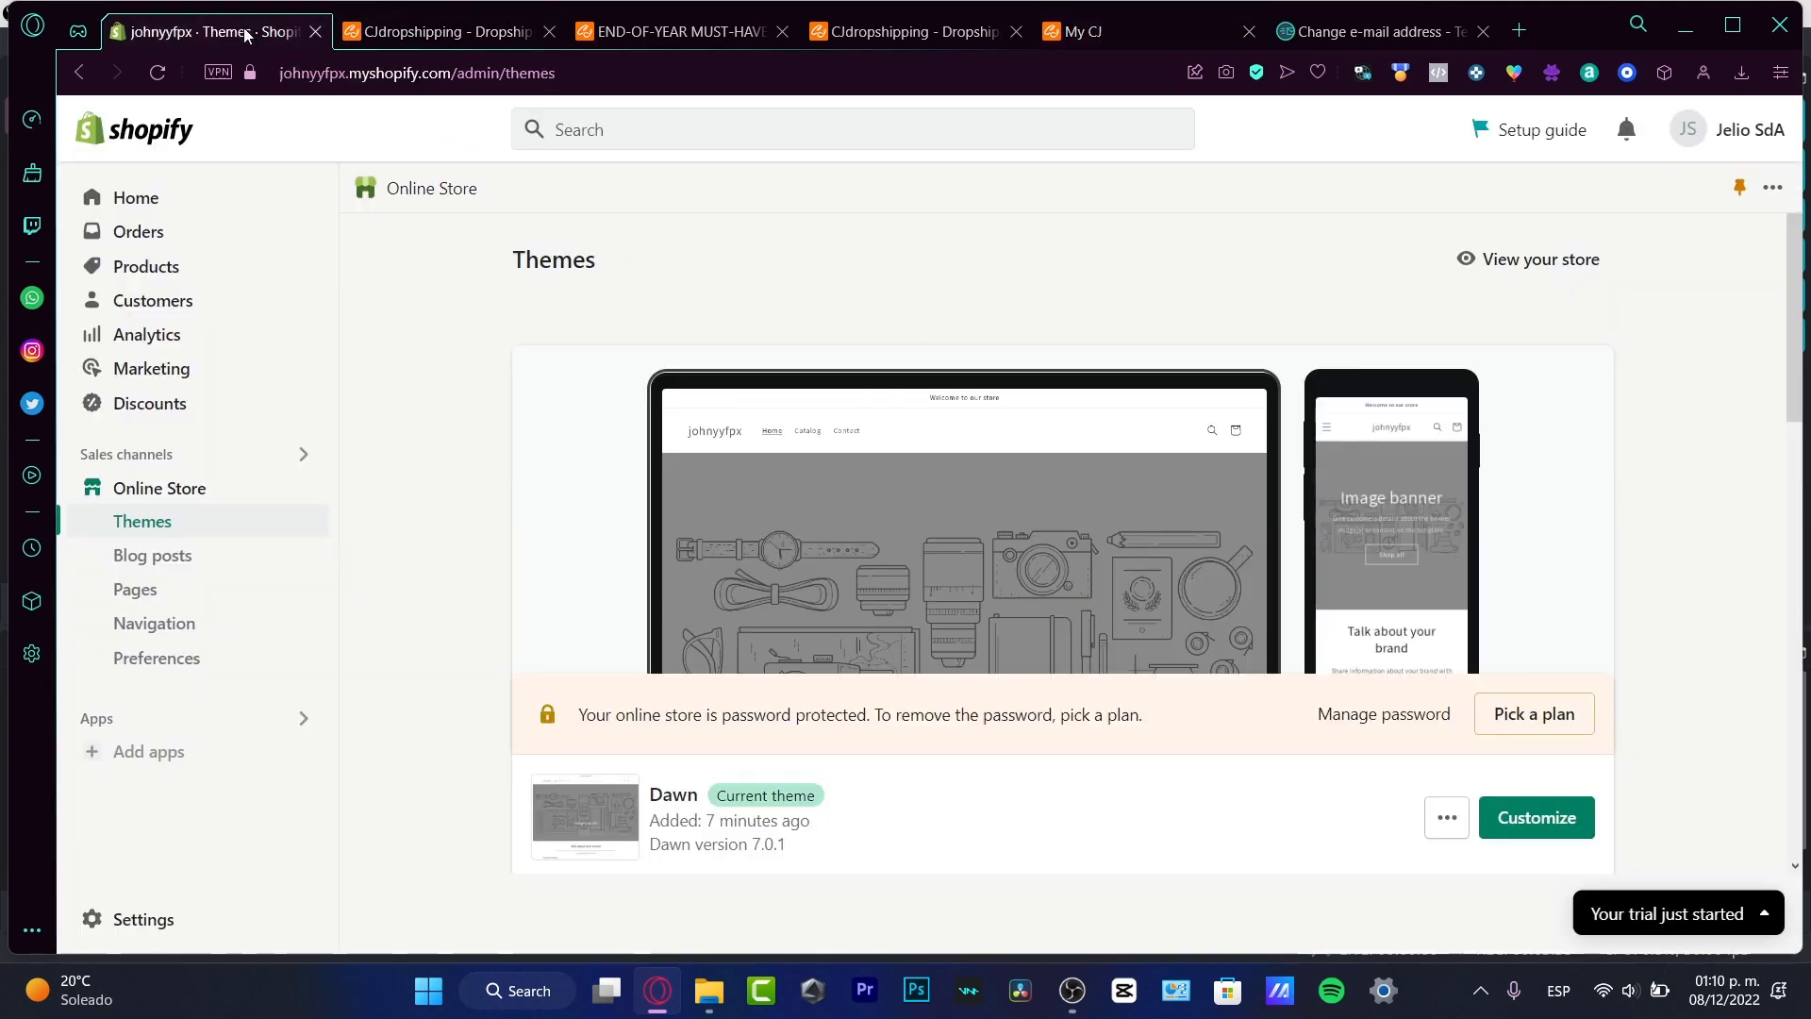
click(1133, 31)
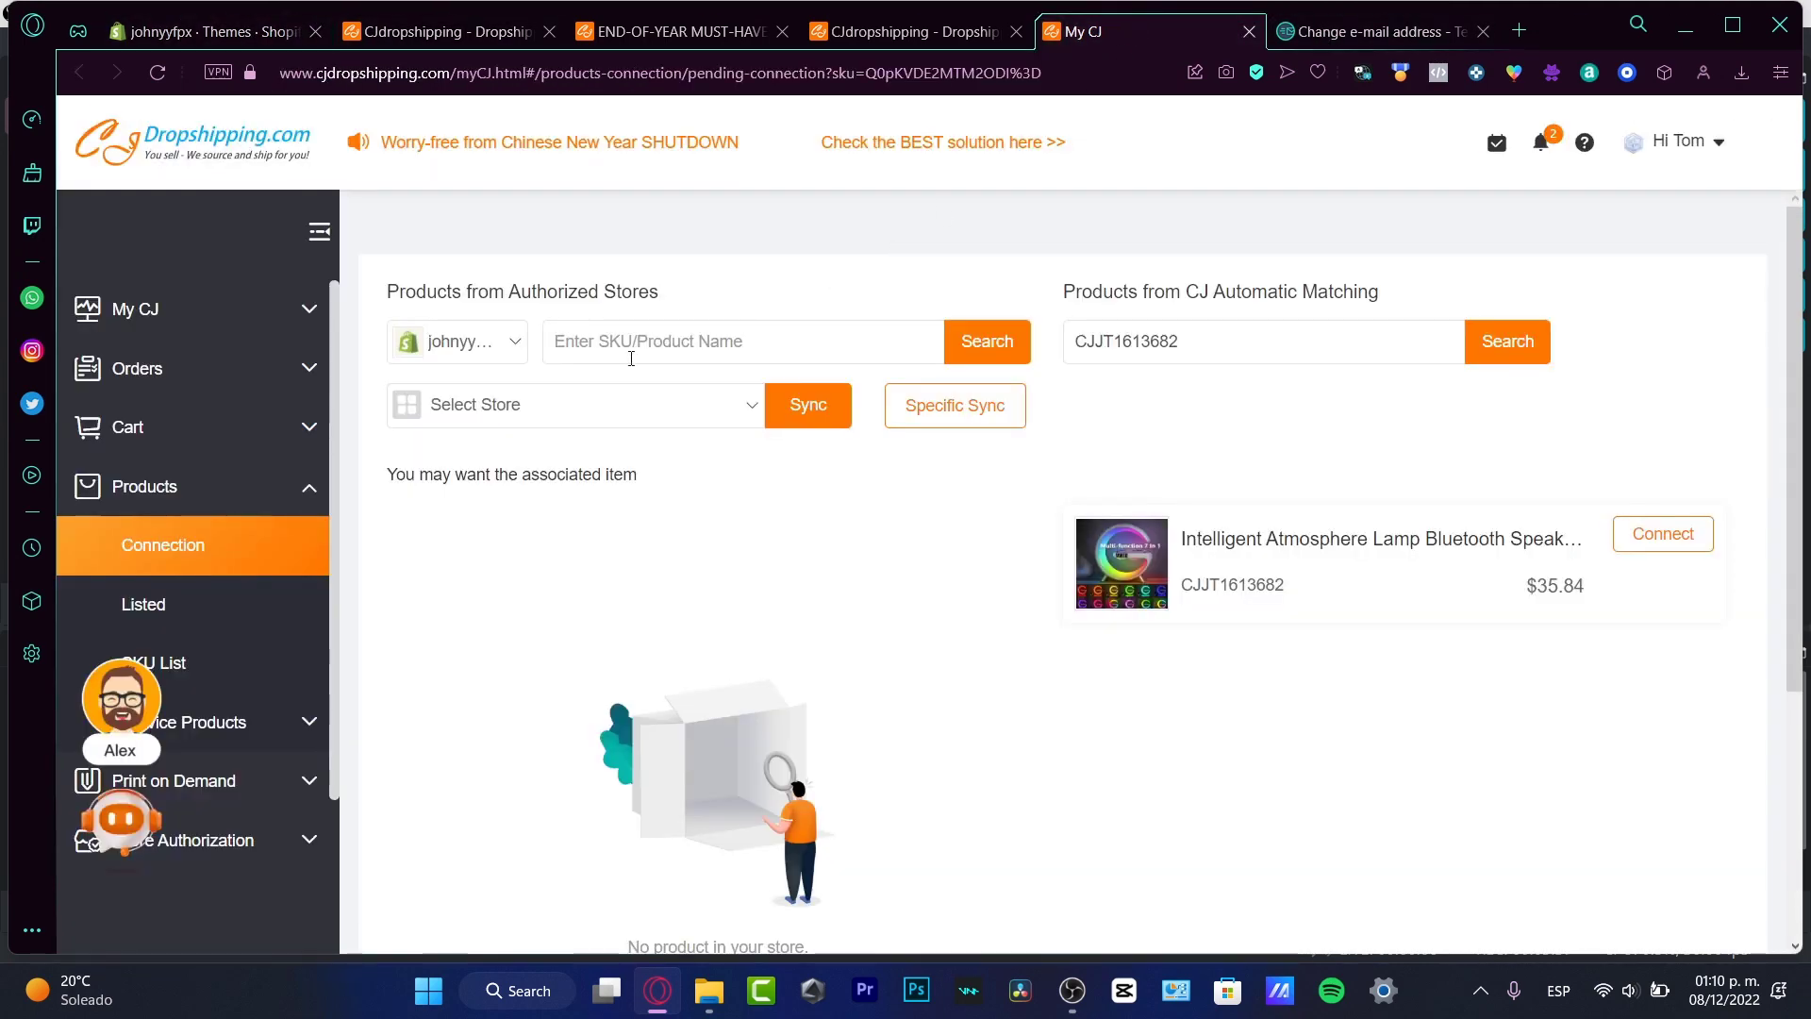
Sync products from the johnyyfpx store and confirm the sync
click(575, 411)
click(584, 488)
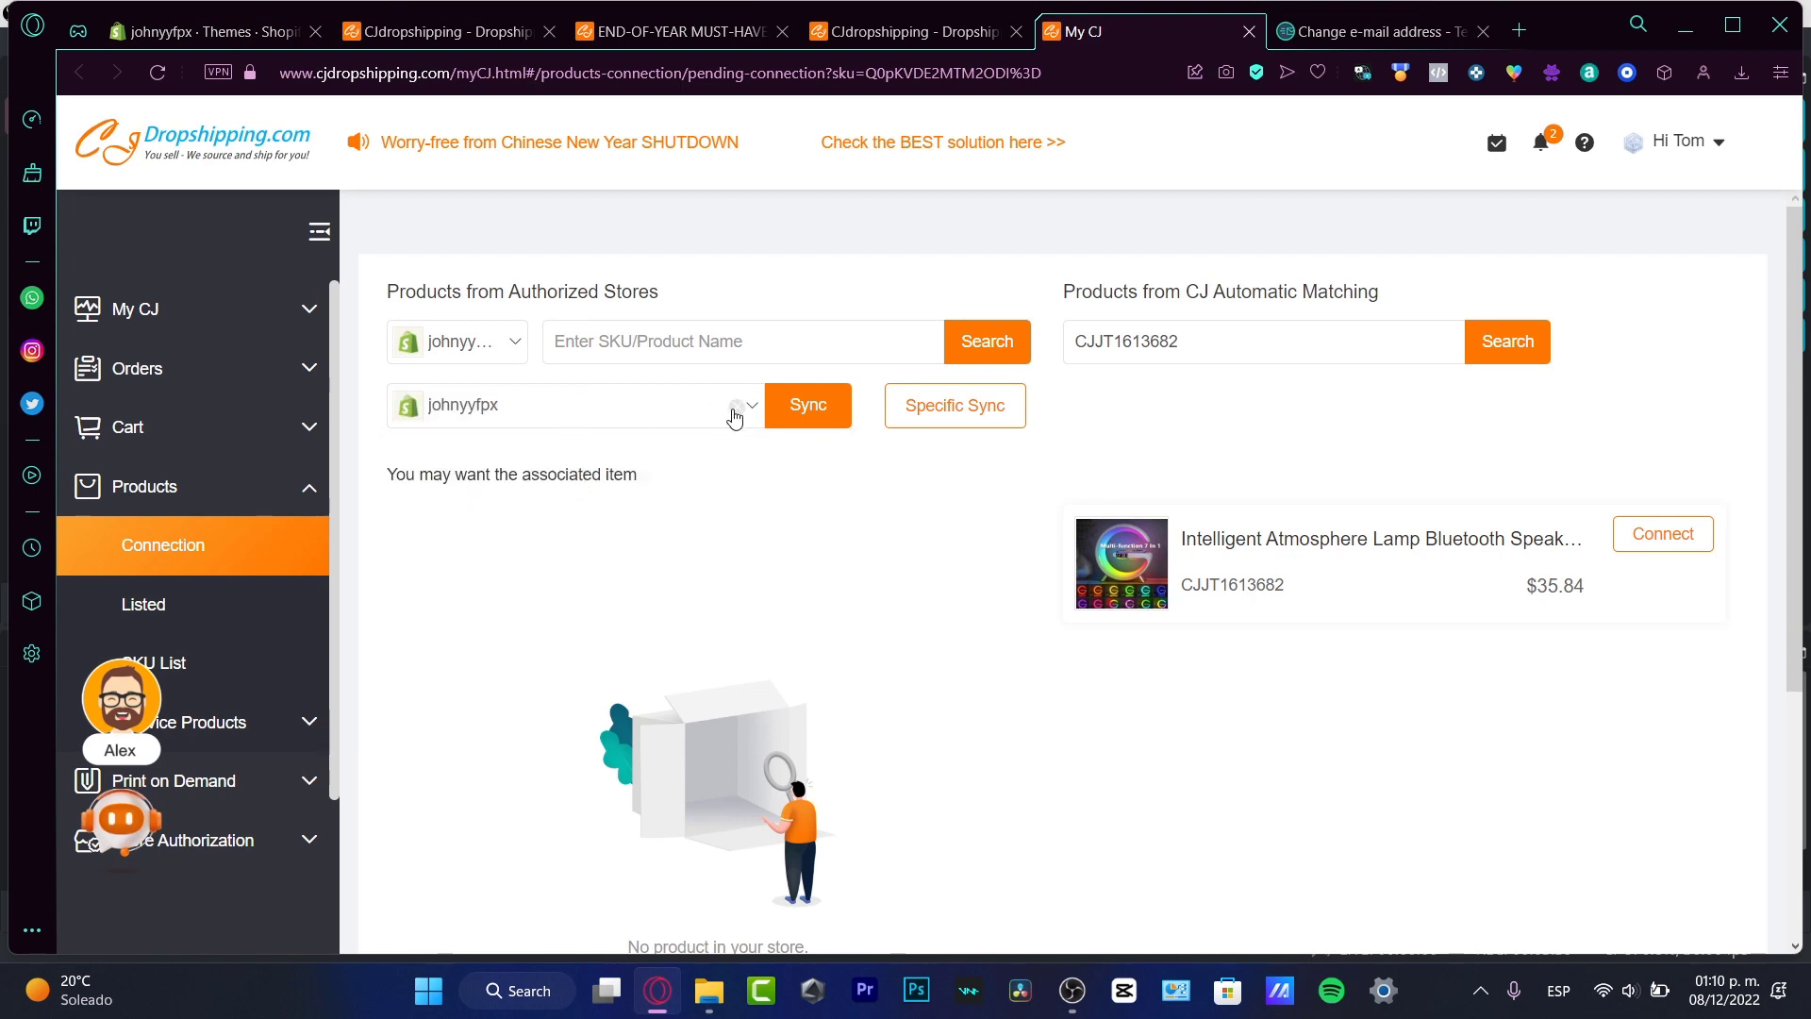
click(811, 407)
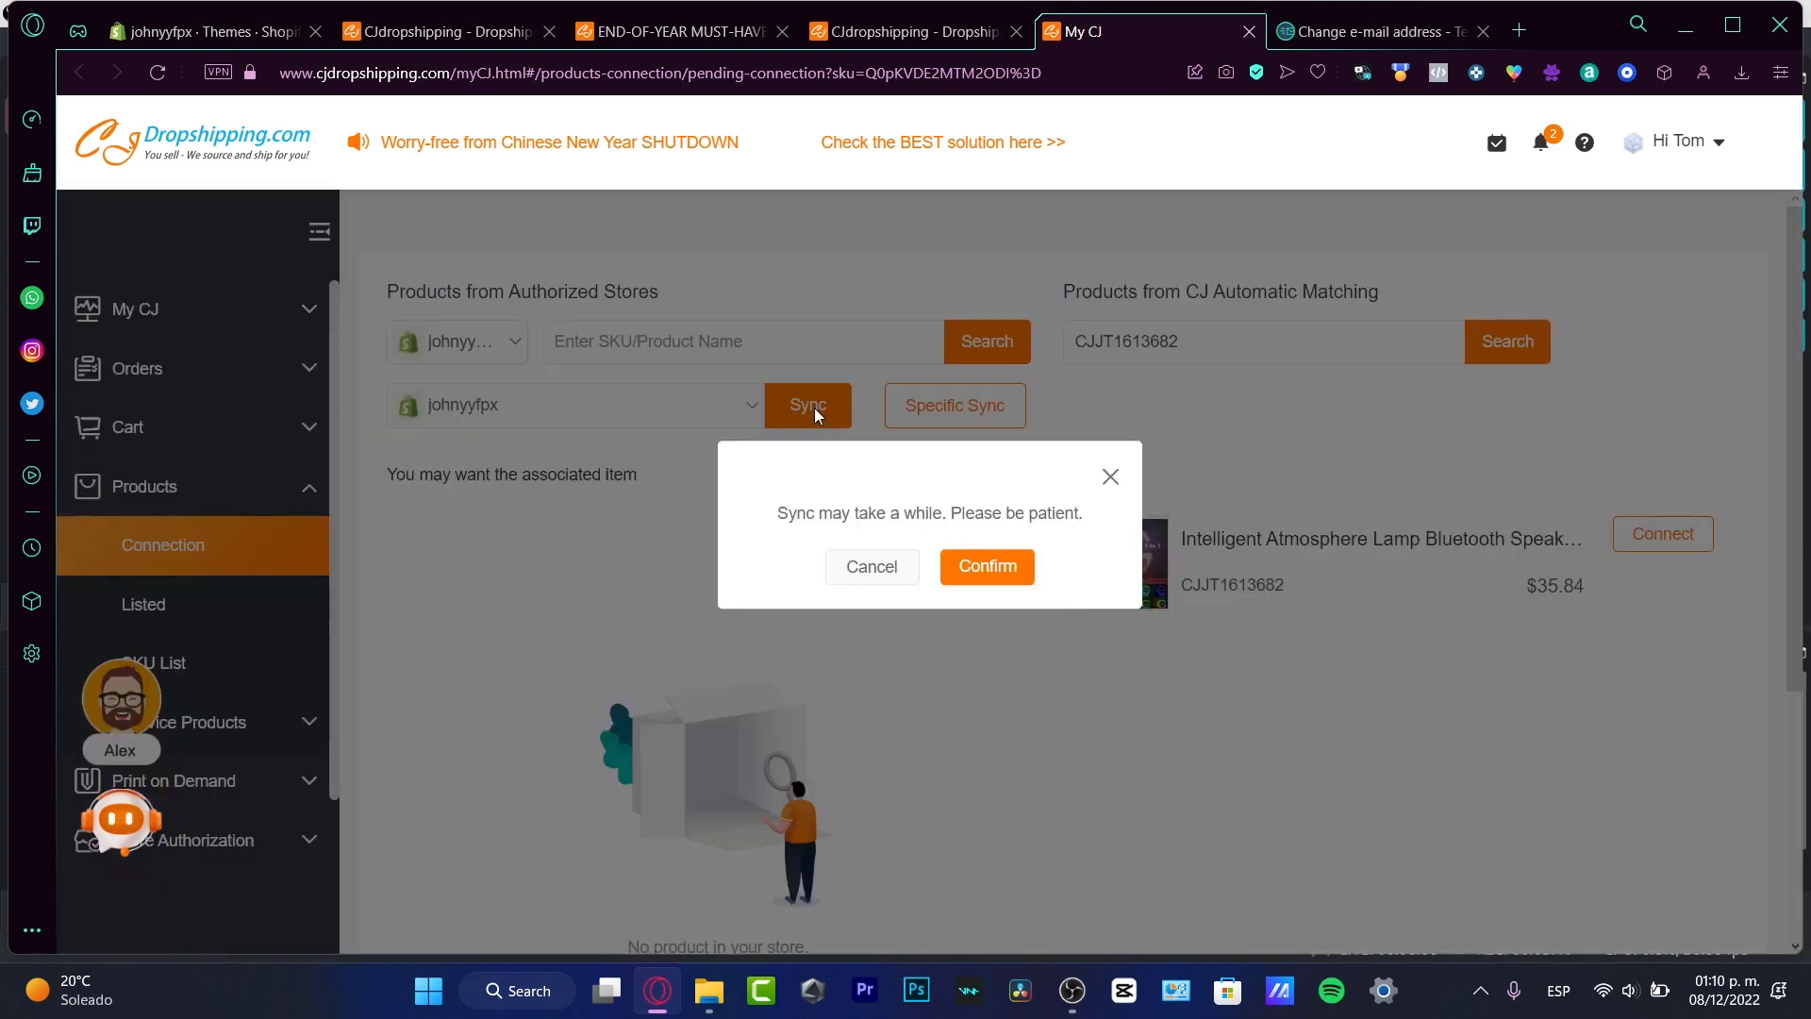
click(1005, 568)
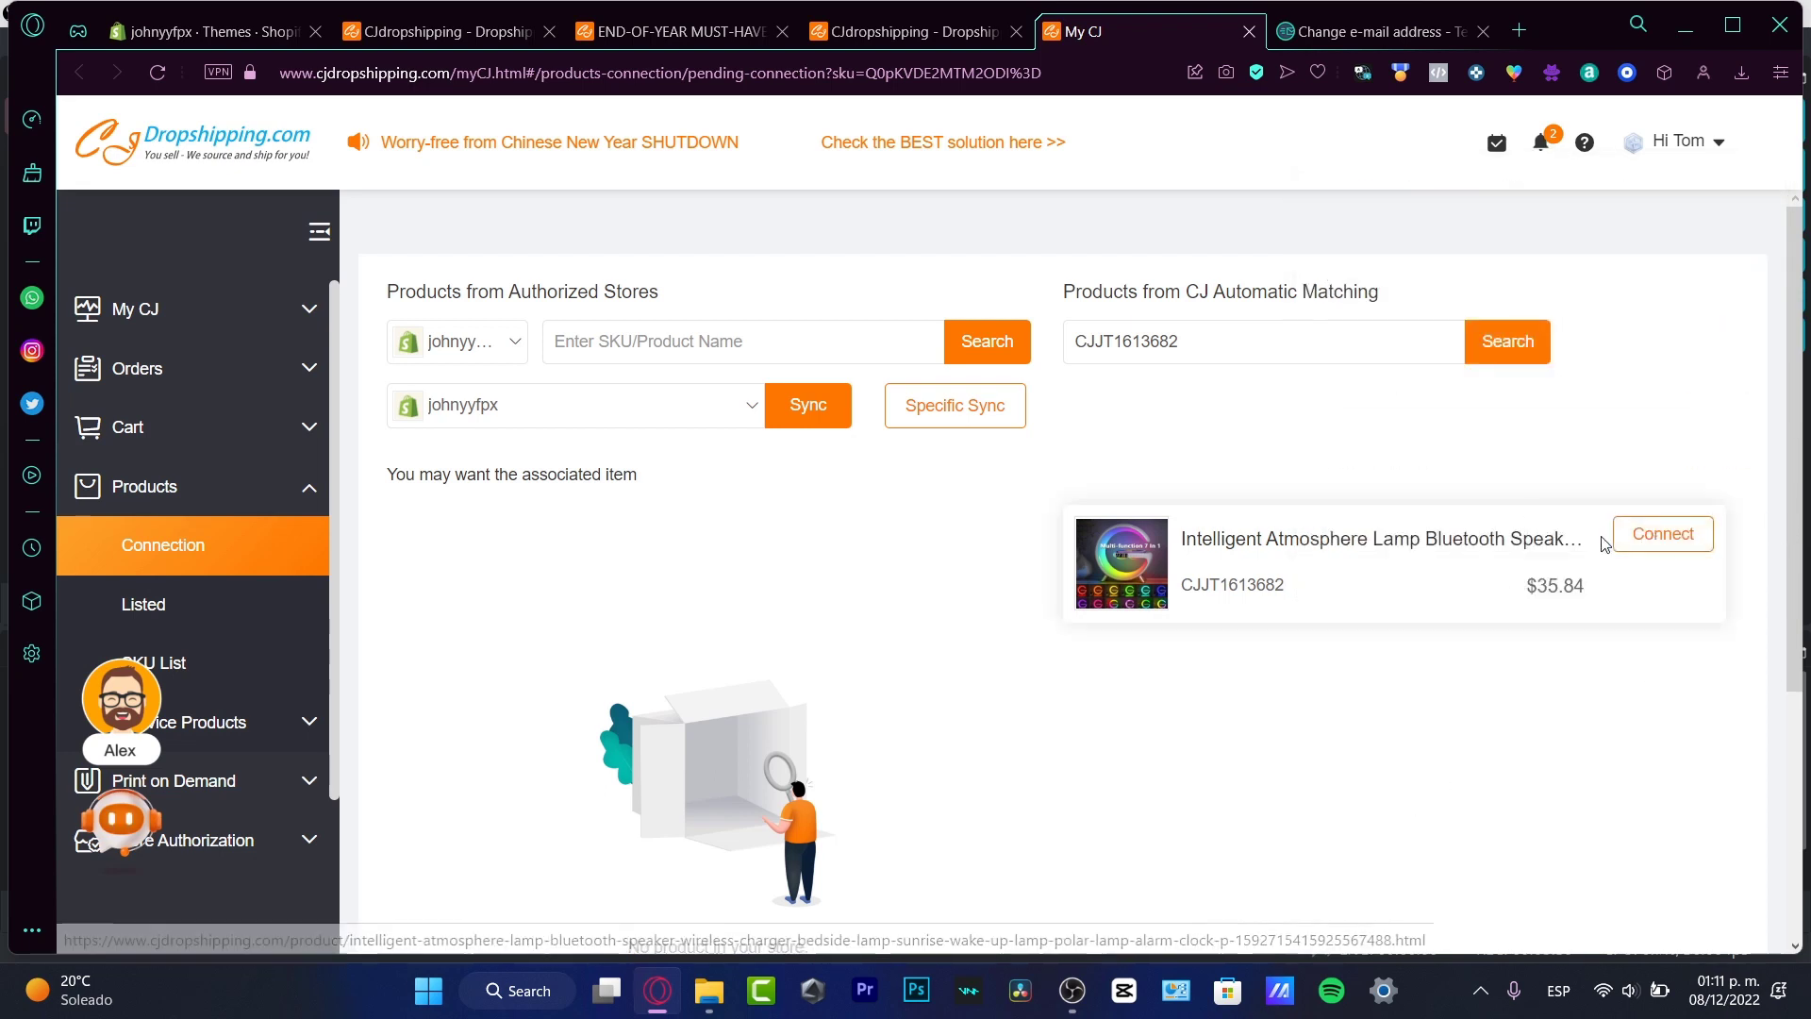
Retry connecting the lamp, find no store products to pair, and return to the Shopify admin
click(1638, 534)
scroll(1241, 688, down, 4)
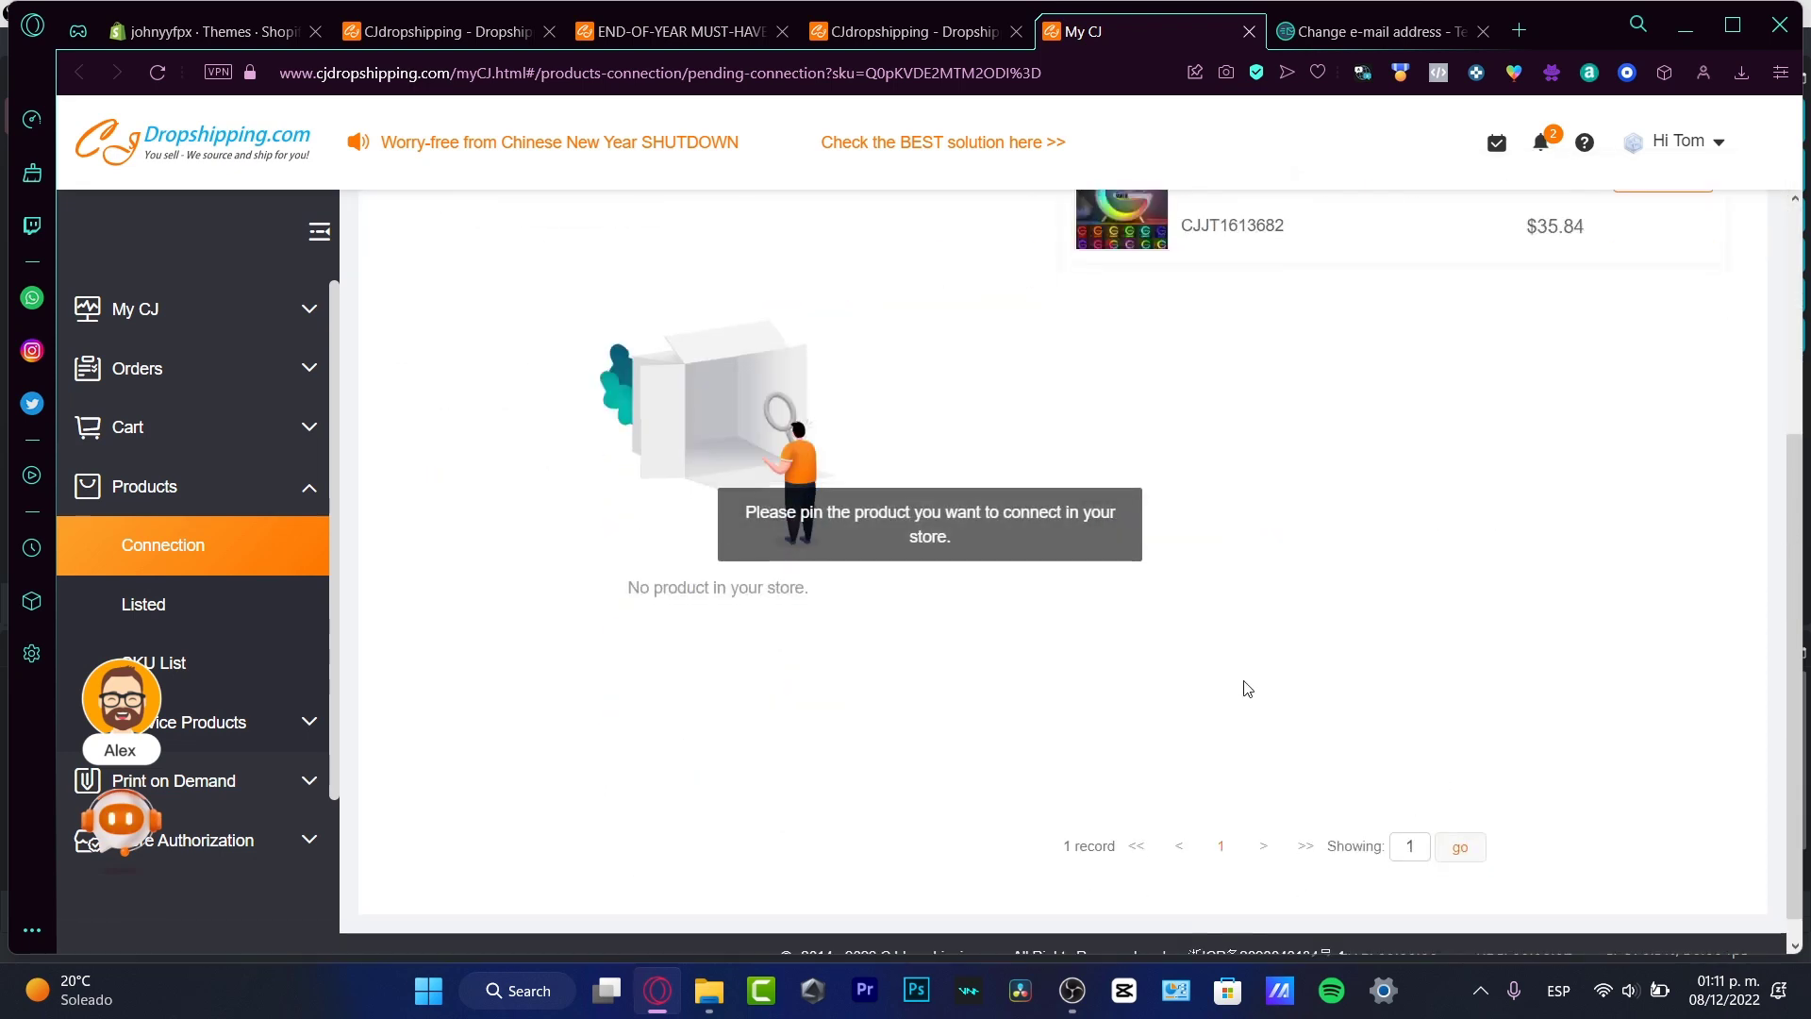
scroll(1245, 689, up, 4)
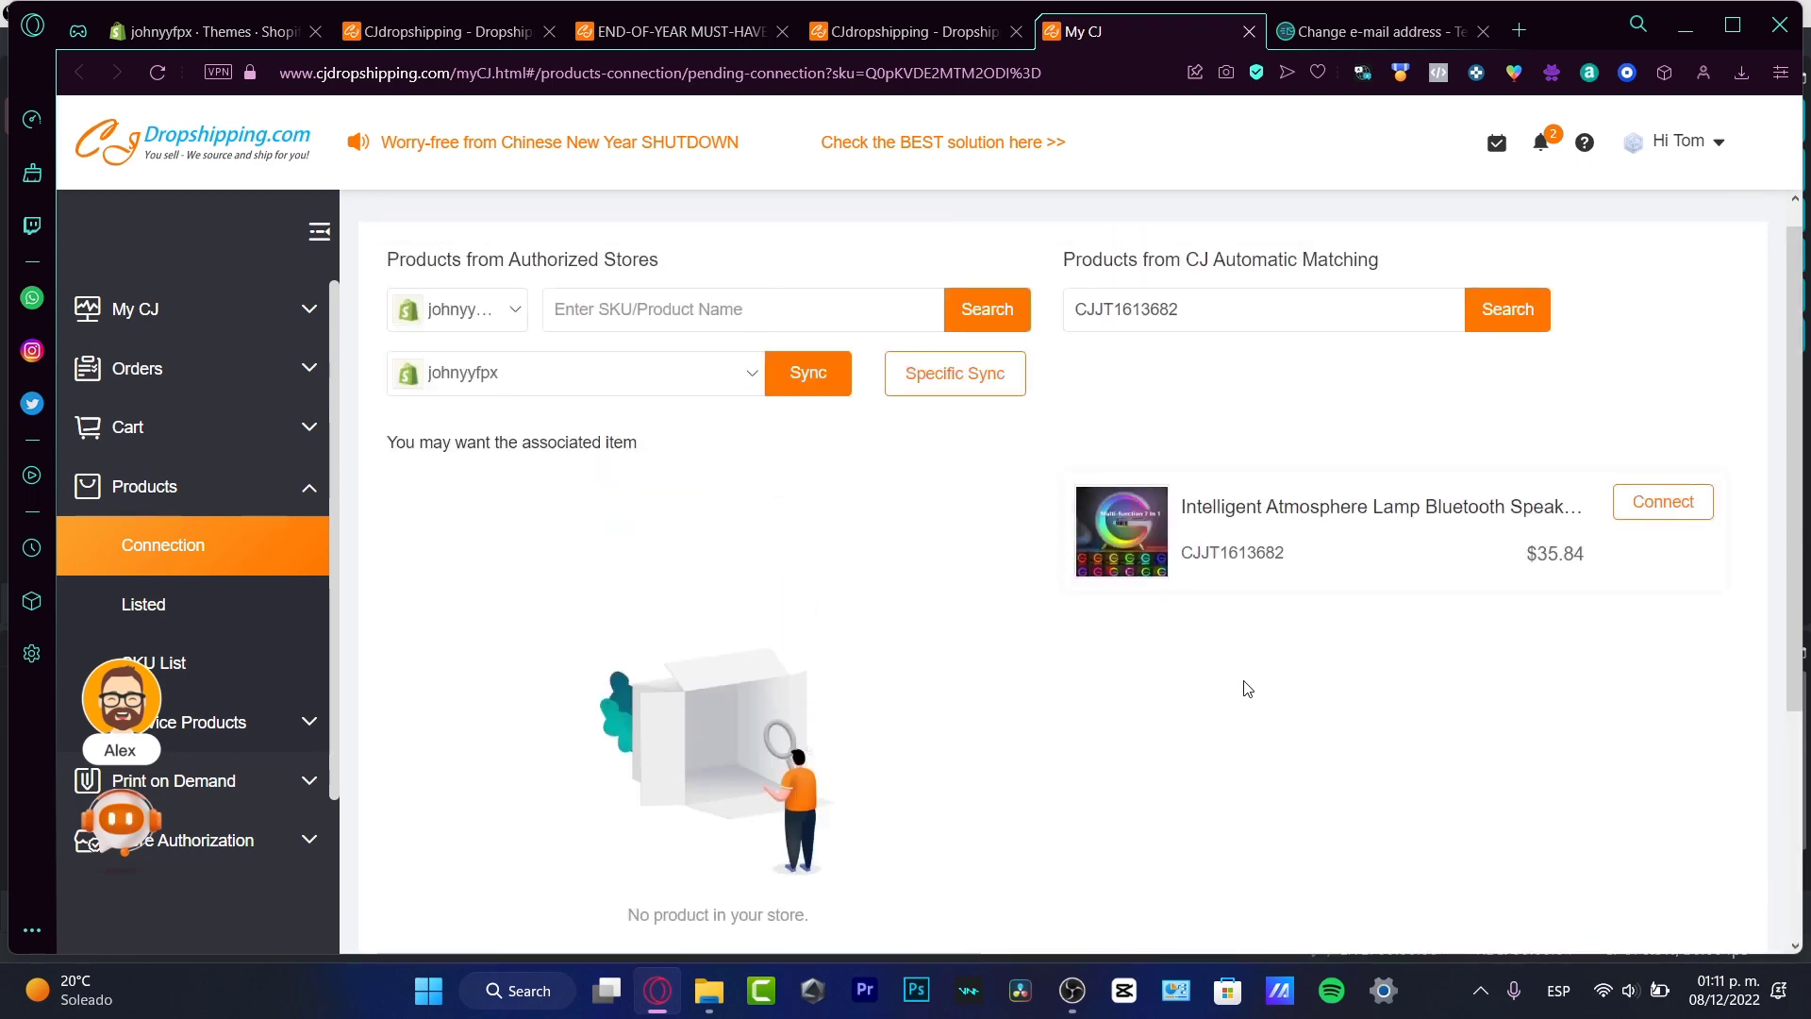
scroll(1430, 585, up, 1)
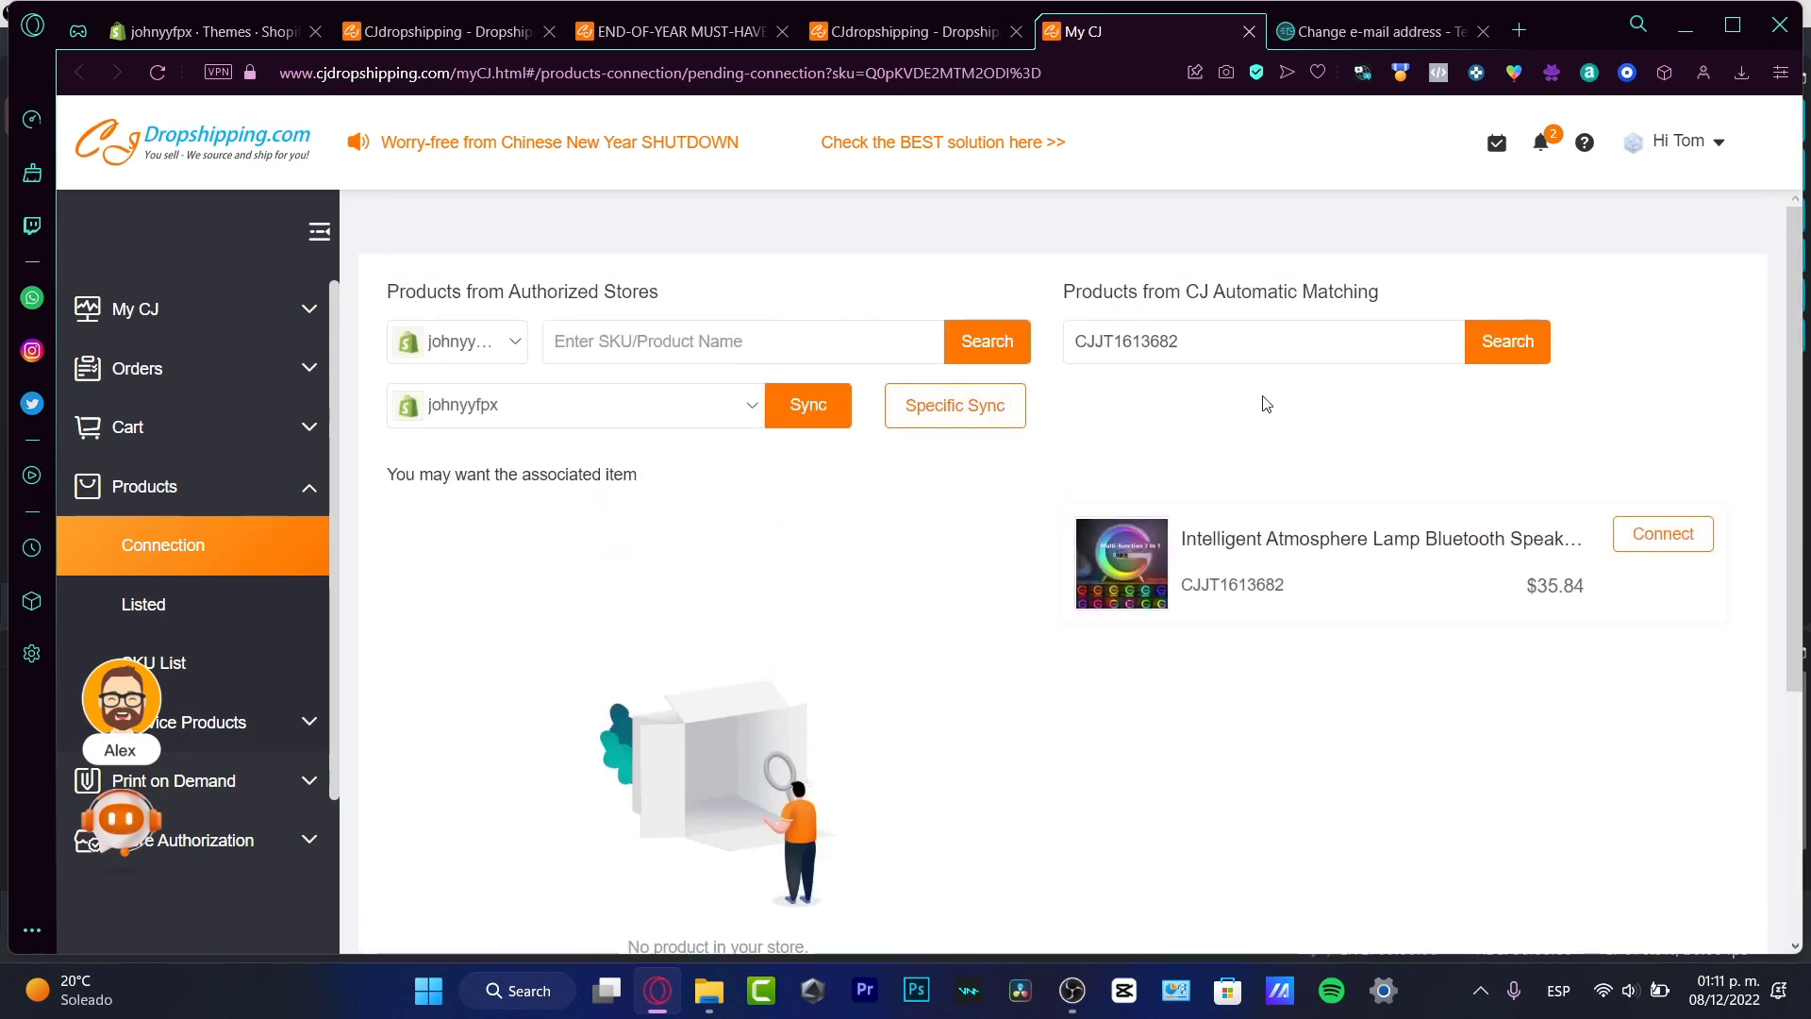
click(269, 32)
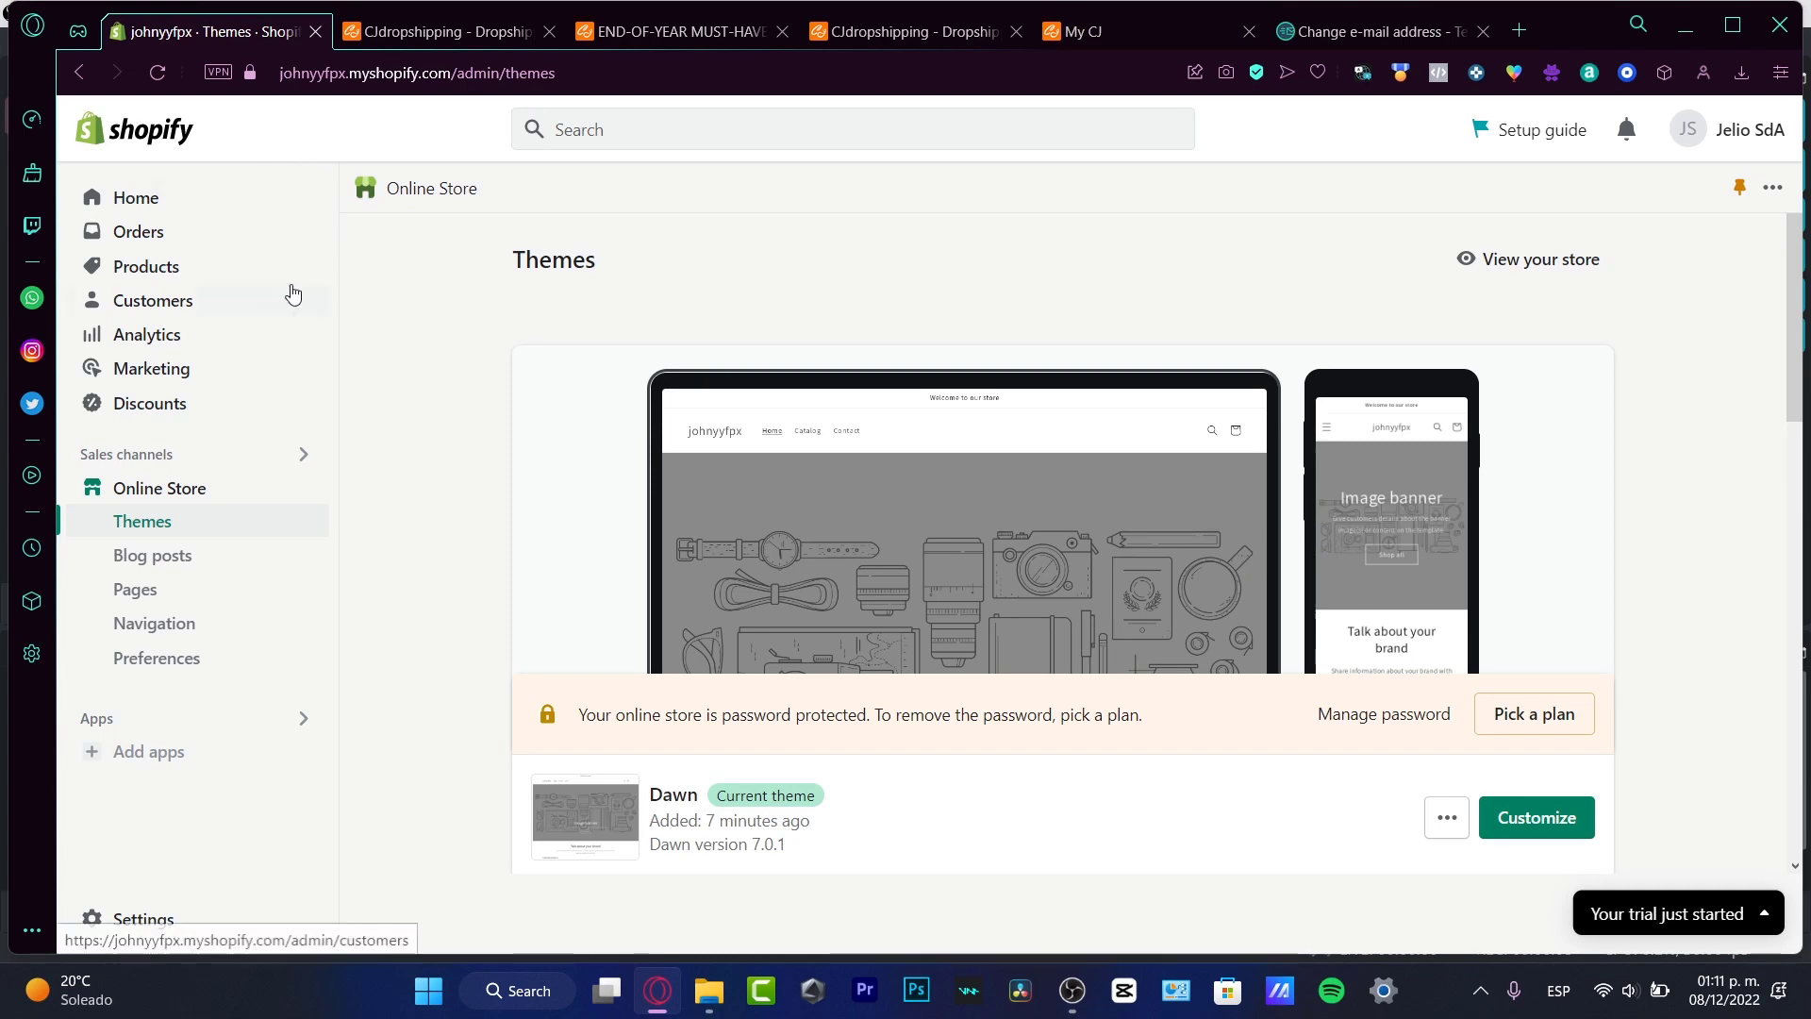
Open the Listing form for the queued windproof lighter, showing its Blue and Yellow variants
click(139, 267)
key(ctrl+Tab)
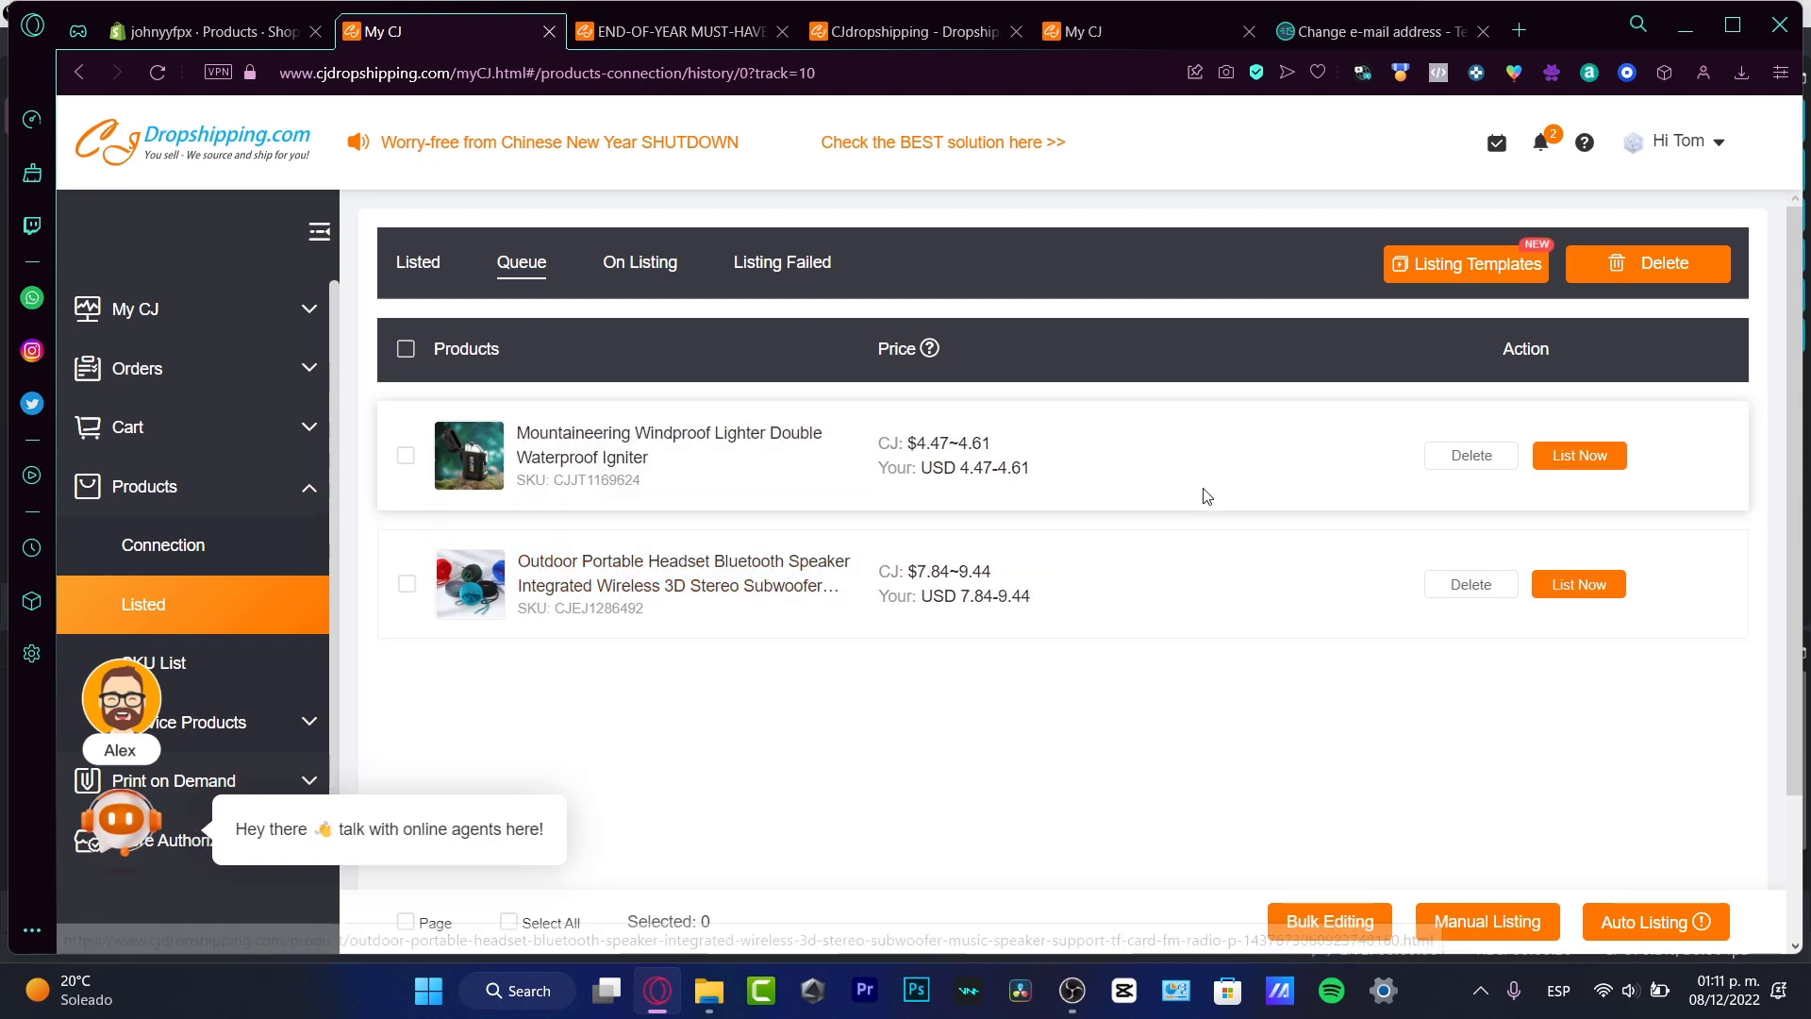
click(1600, 461)
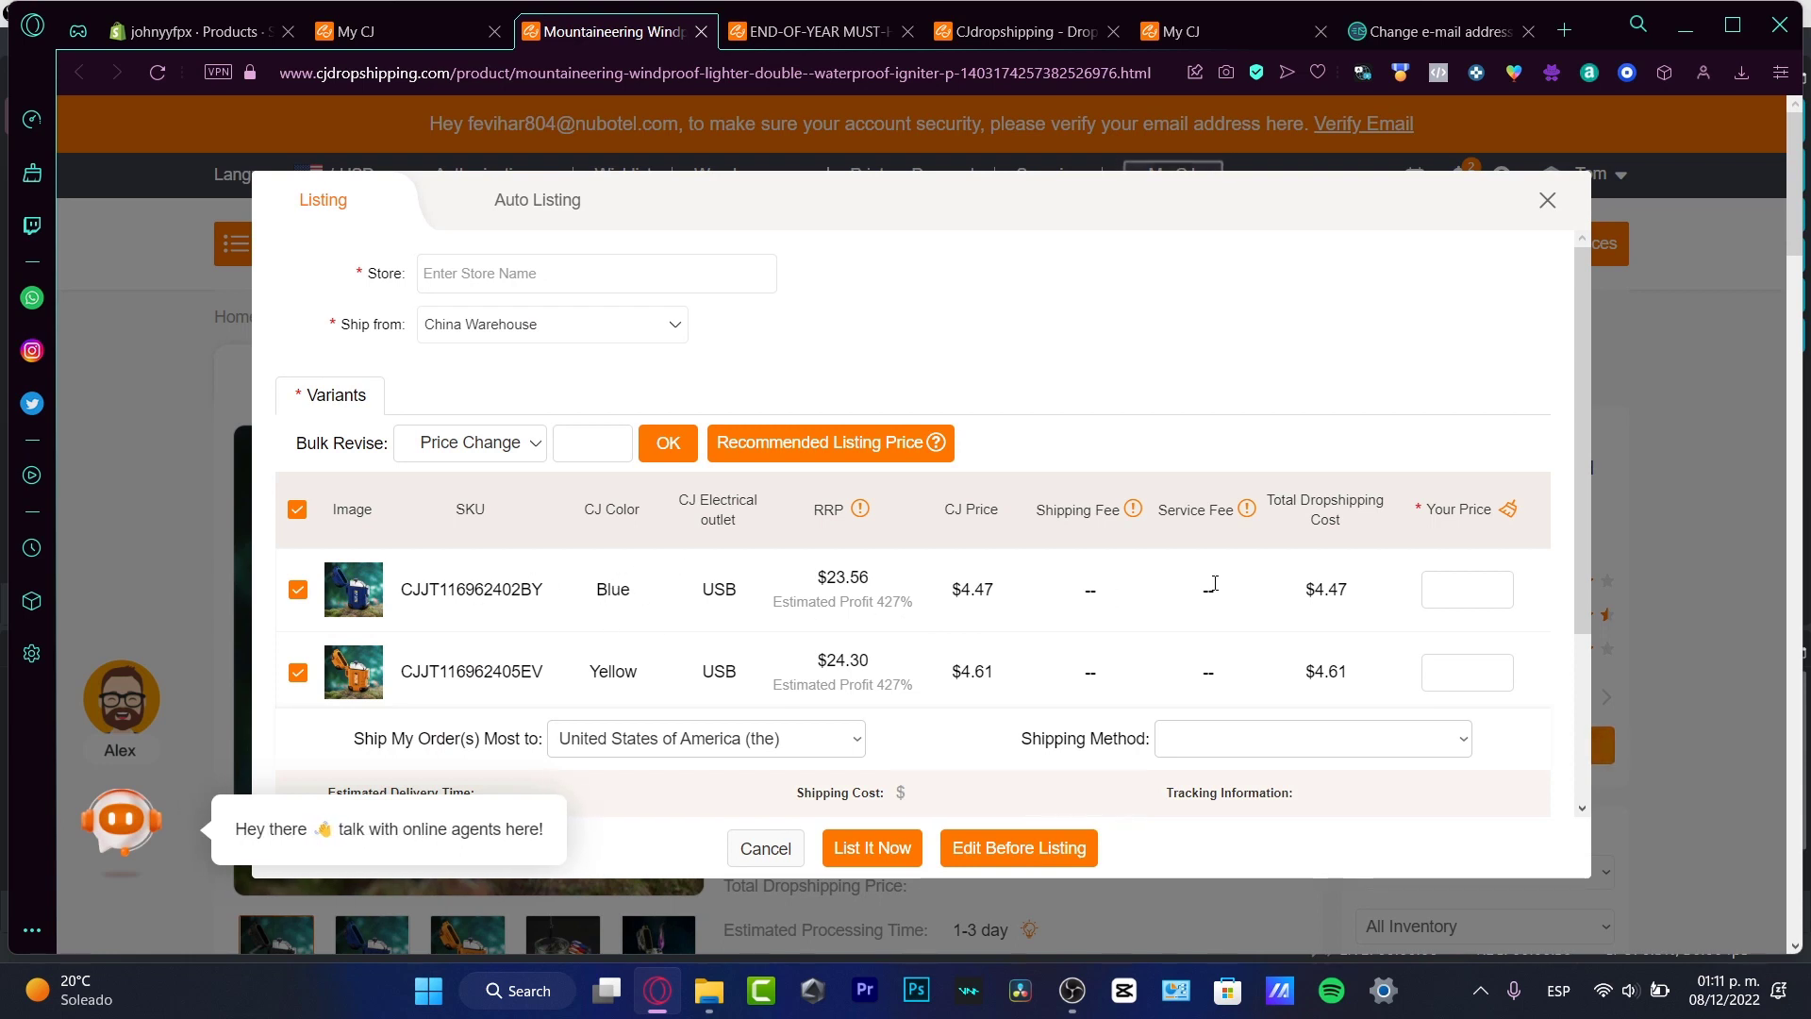
Review the variant rows and shipping methods, keeping United States as the destination
scroll(1589, 443, down, 1)
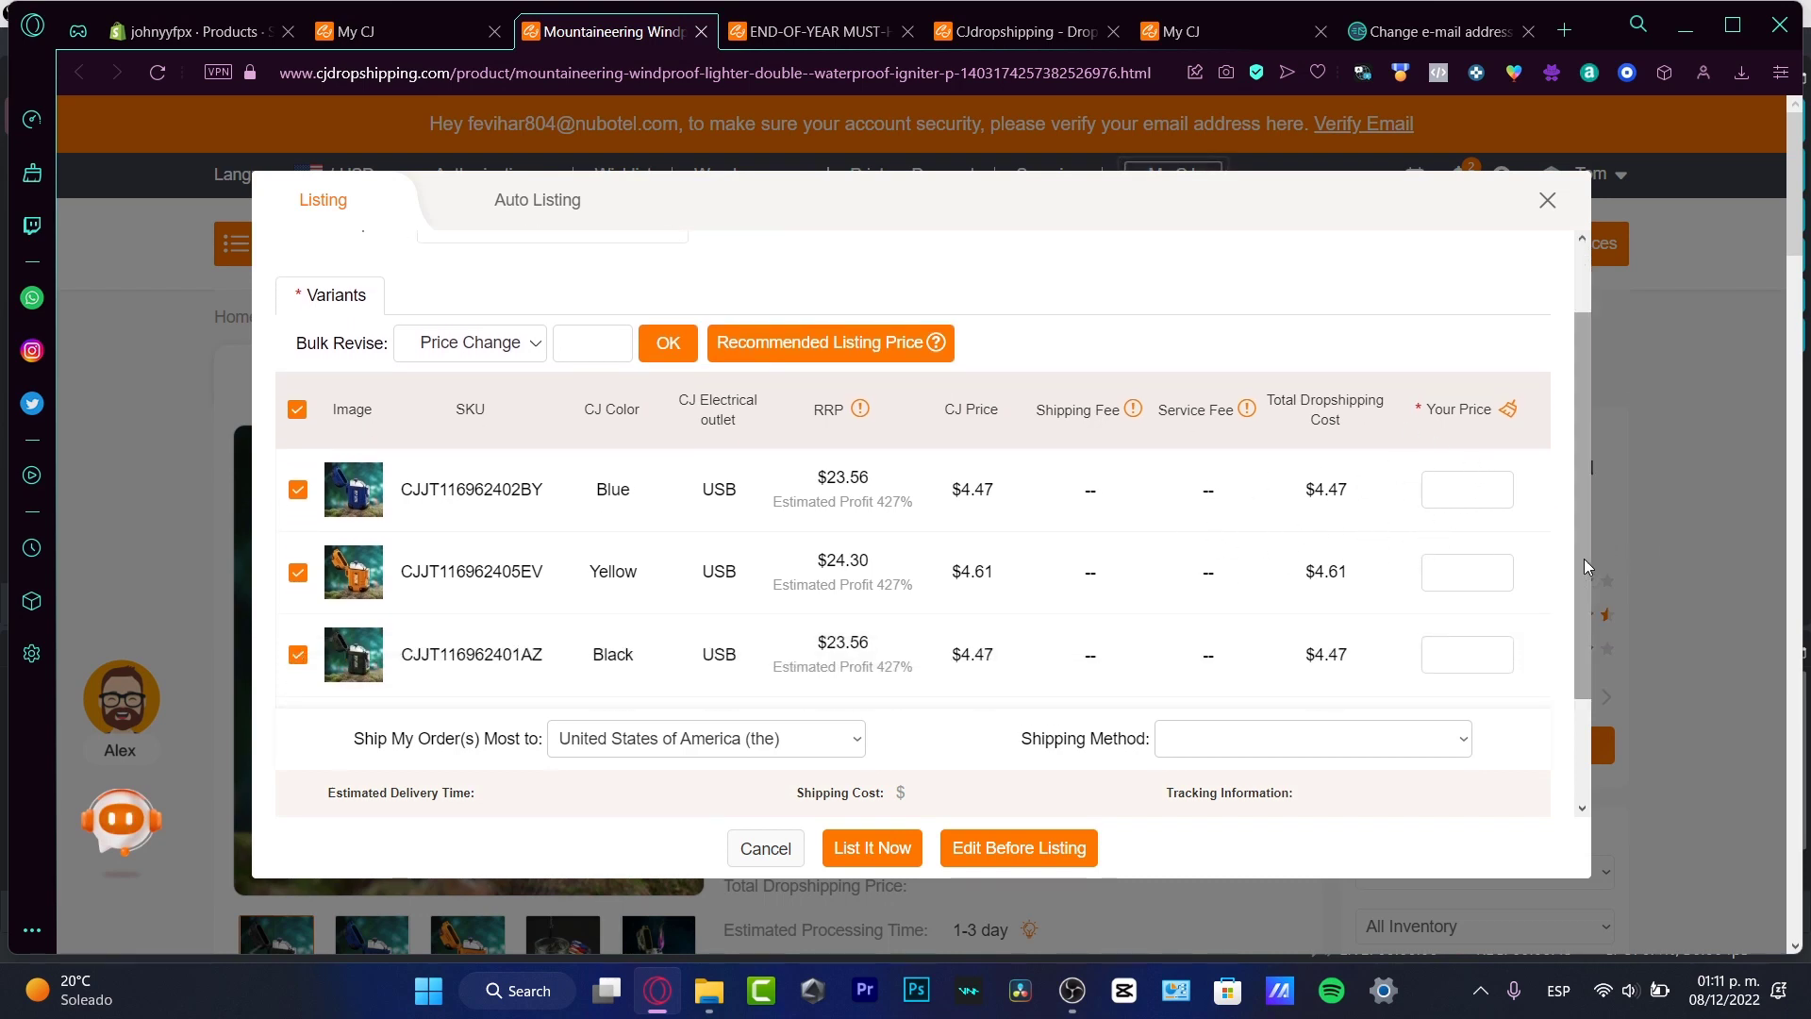
drag(1587, 564, 1615, 588)
scroll(1615, 588, down, 1)
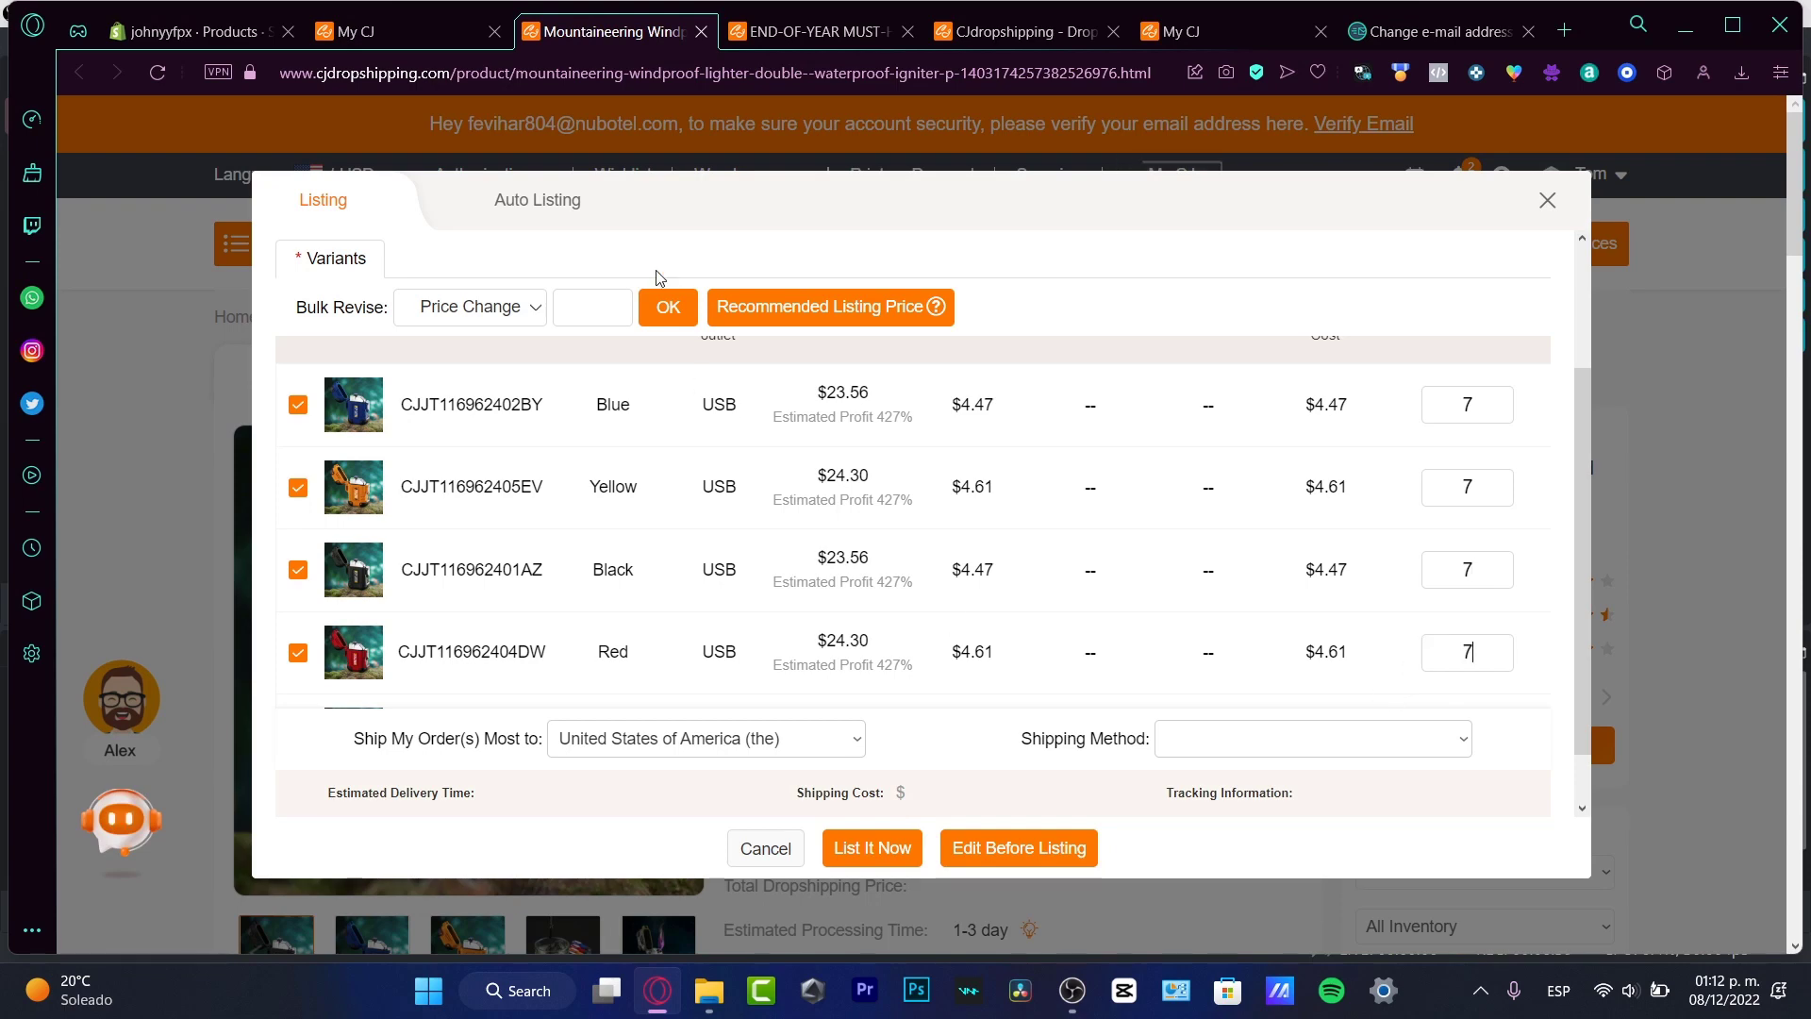
scroll(844, 469, up, 5)
scroll(738, 500, down, 6)
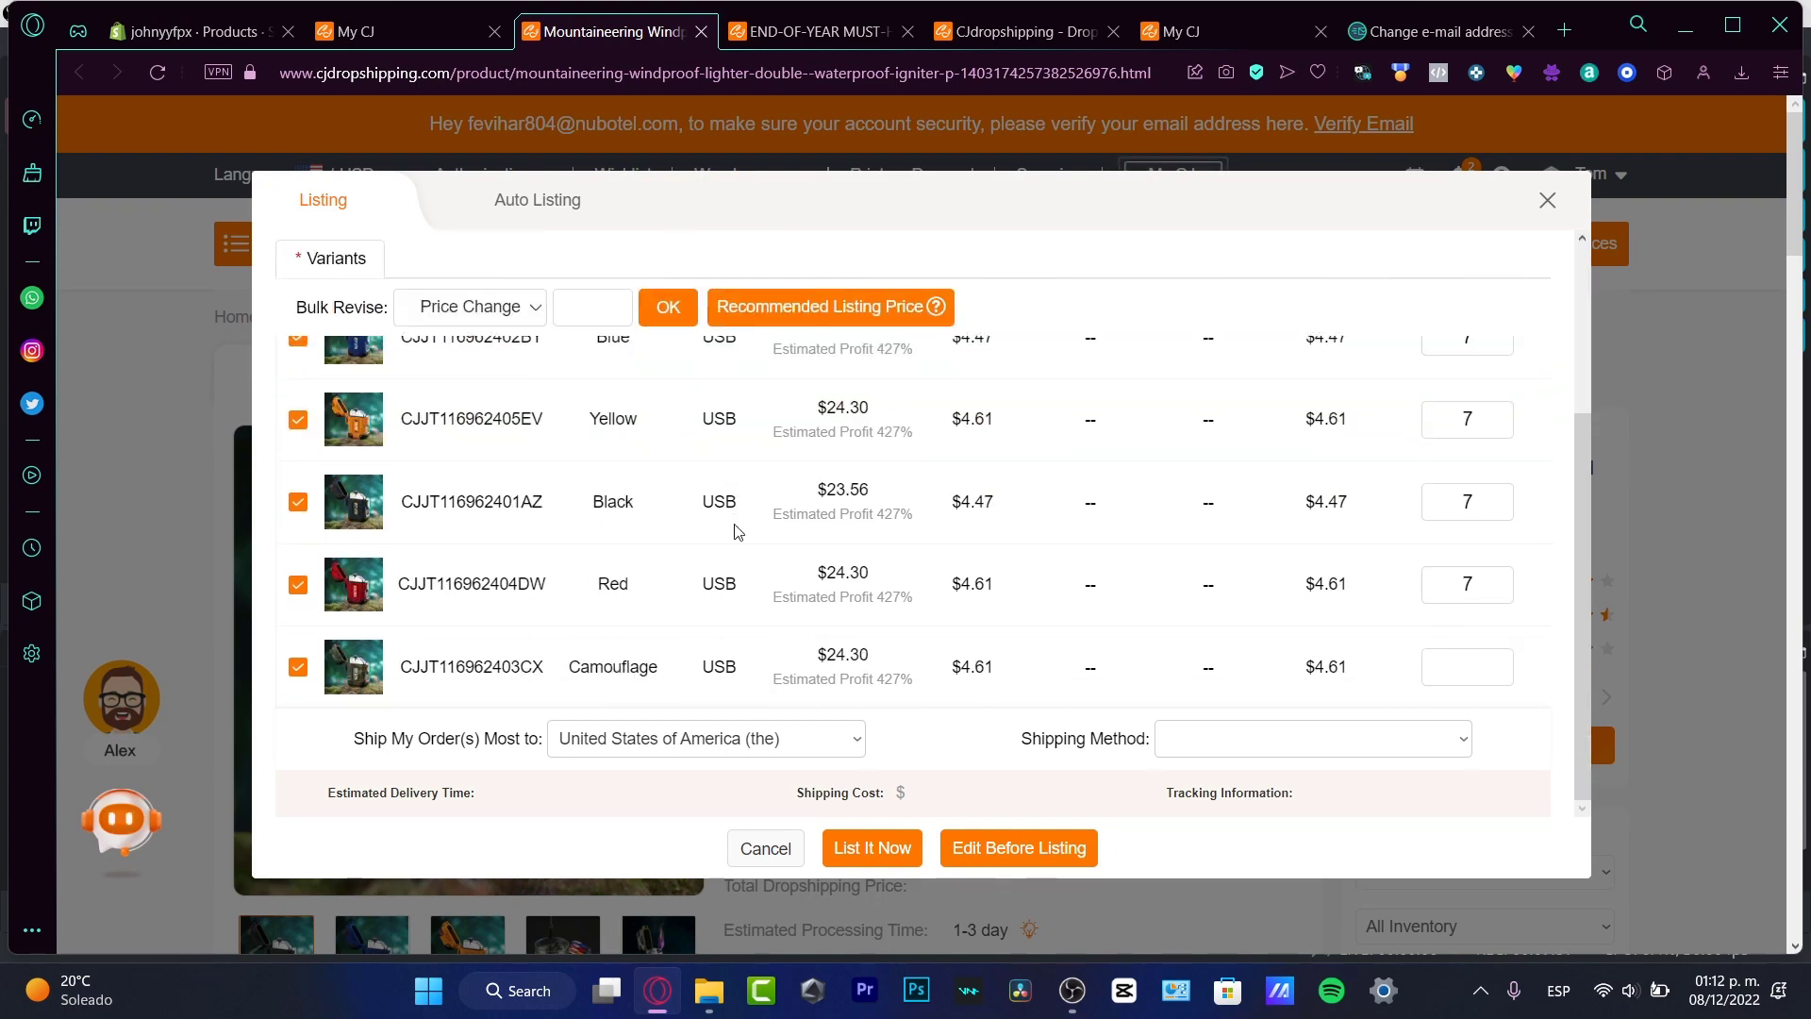
scroll(741, 543, down, 3)
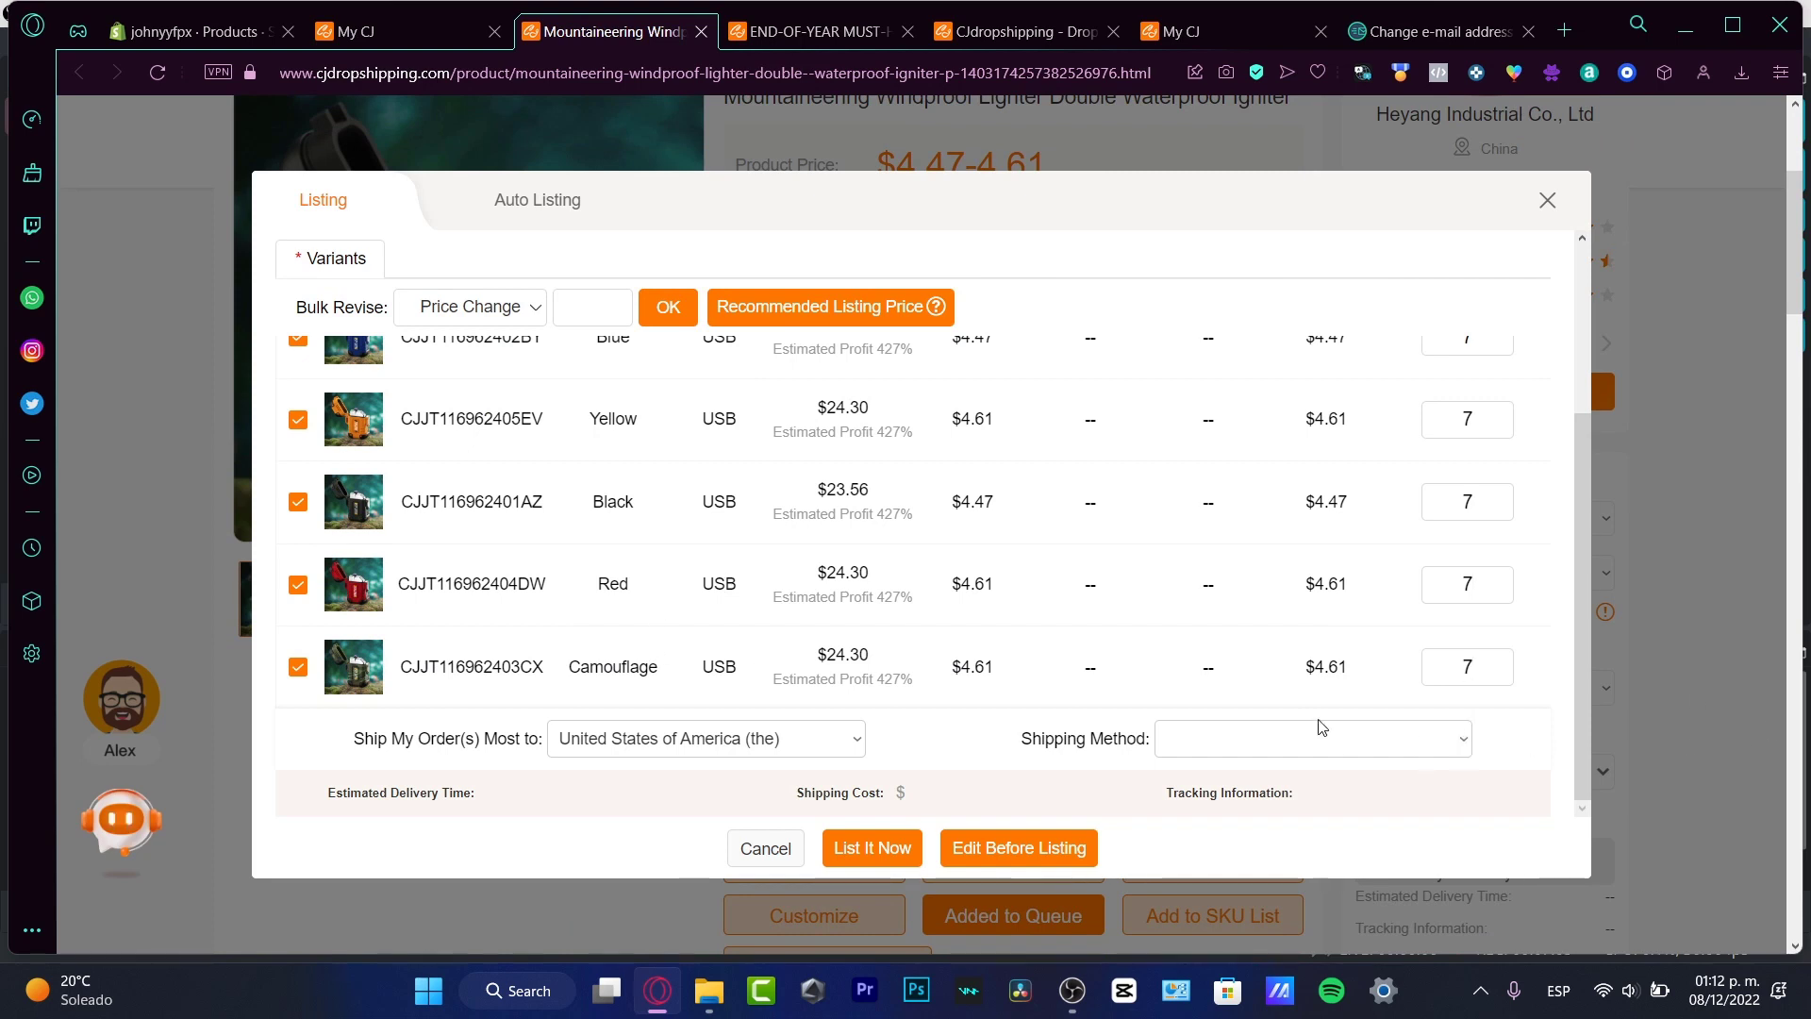
click(1361, 745)
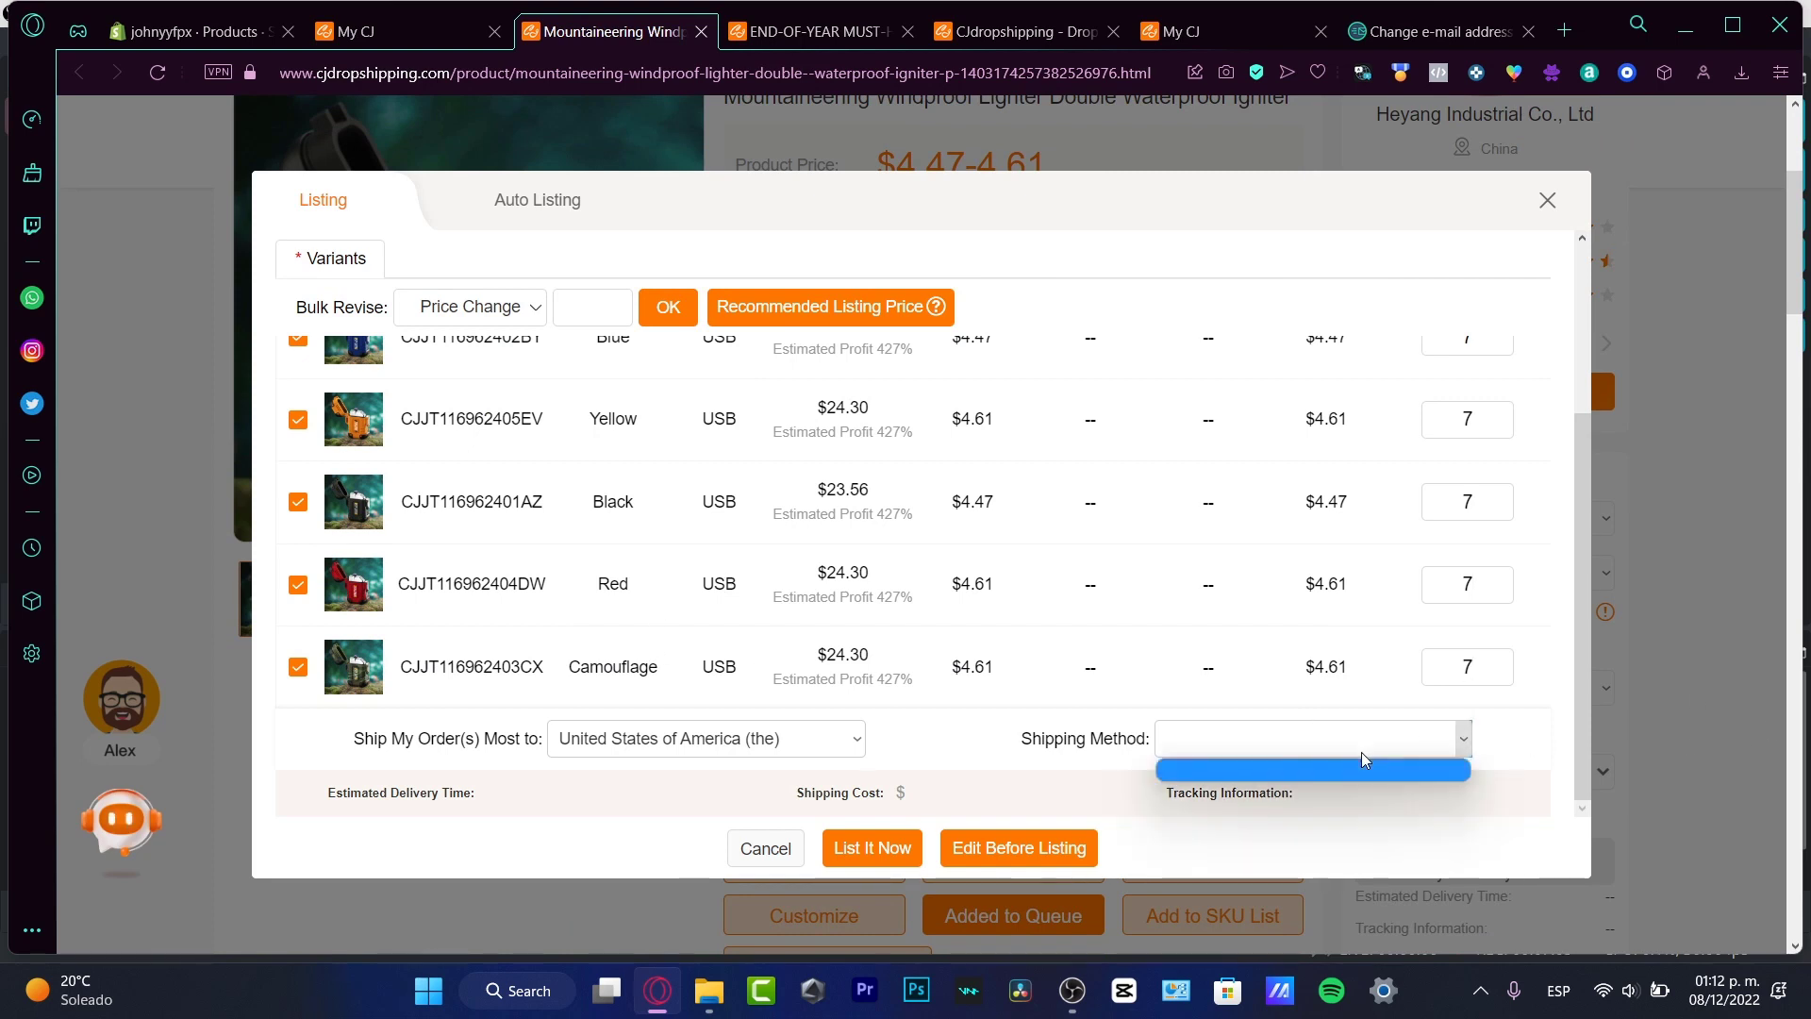
click(843, 739)
click(924, 722)
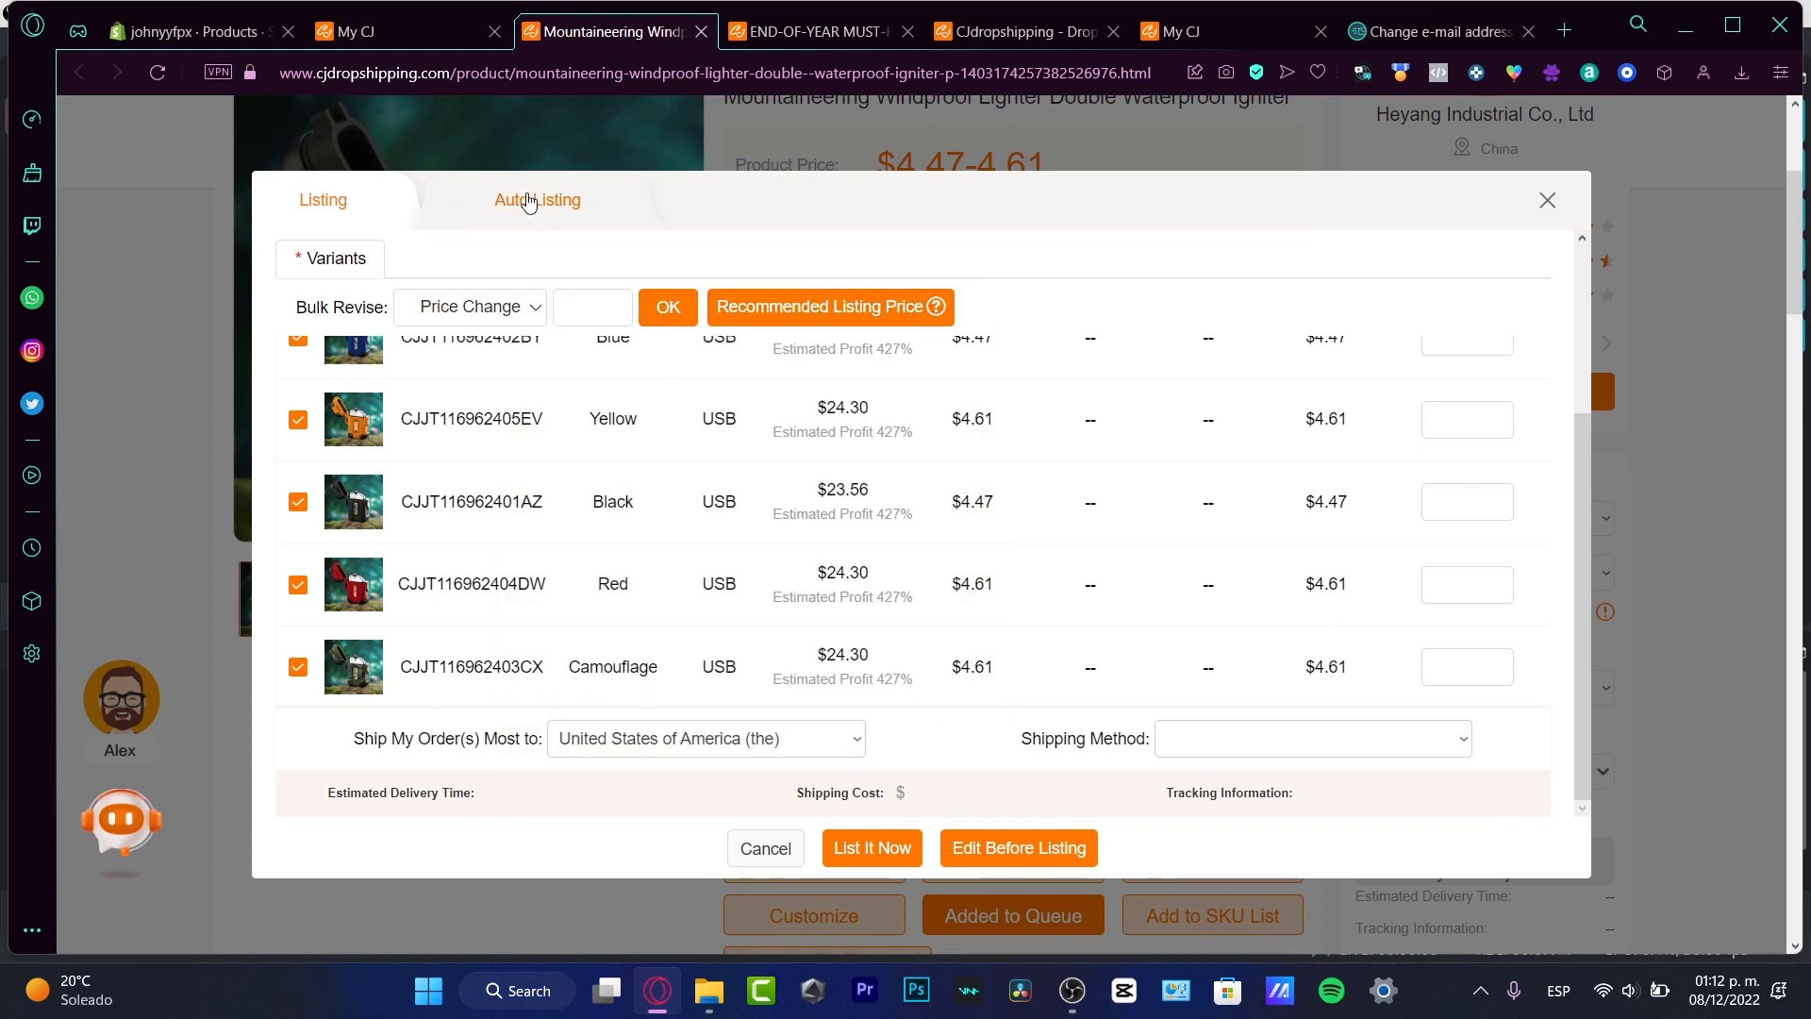
Check the automatic listing option, then return to manual listing with variant prices of 31
click(534, 201)
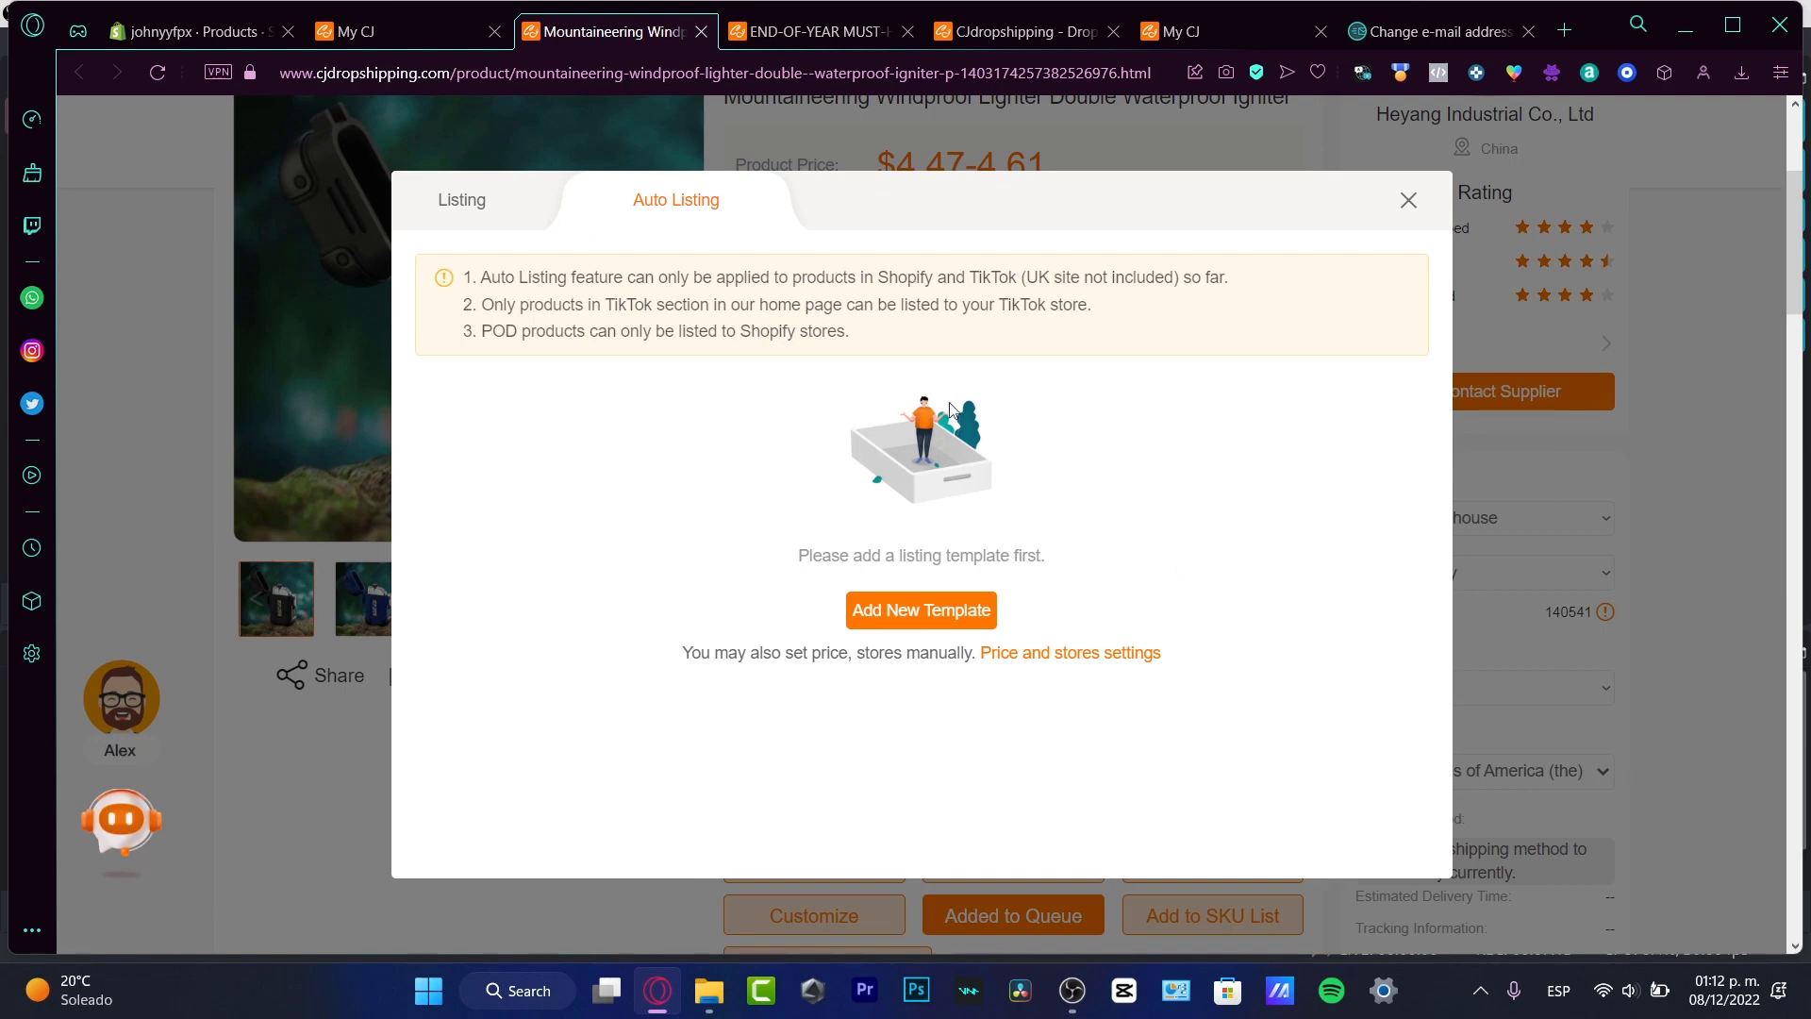
click(471, 201)
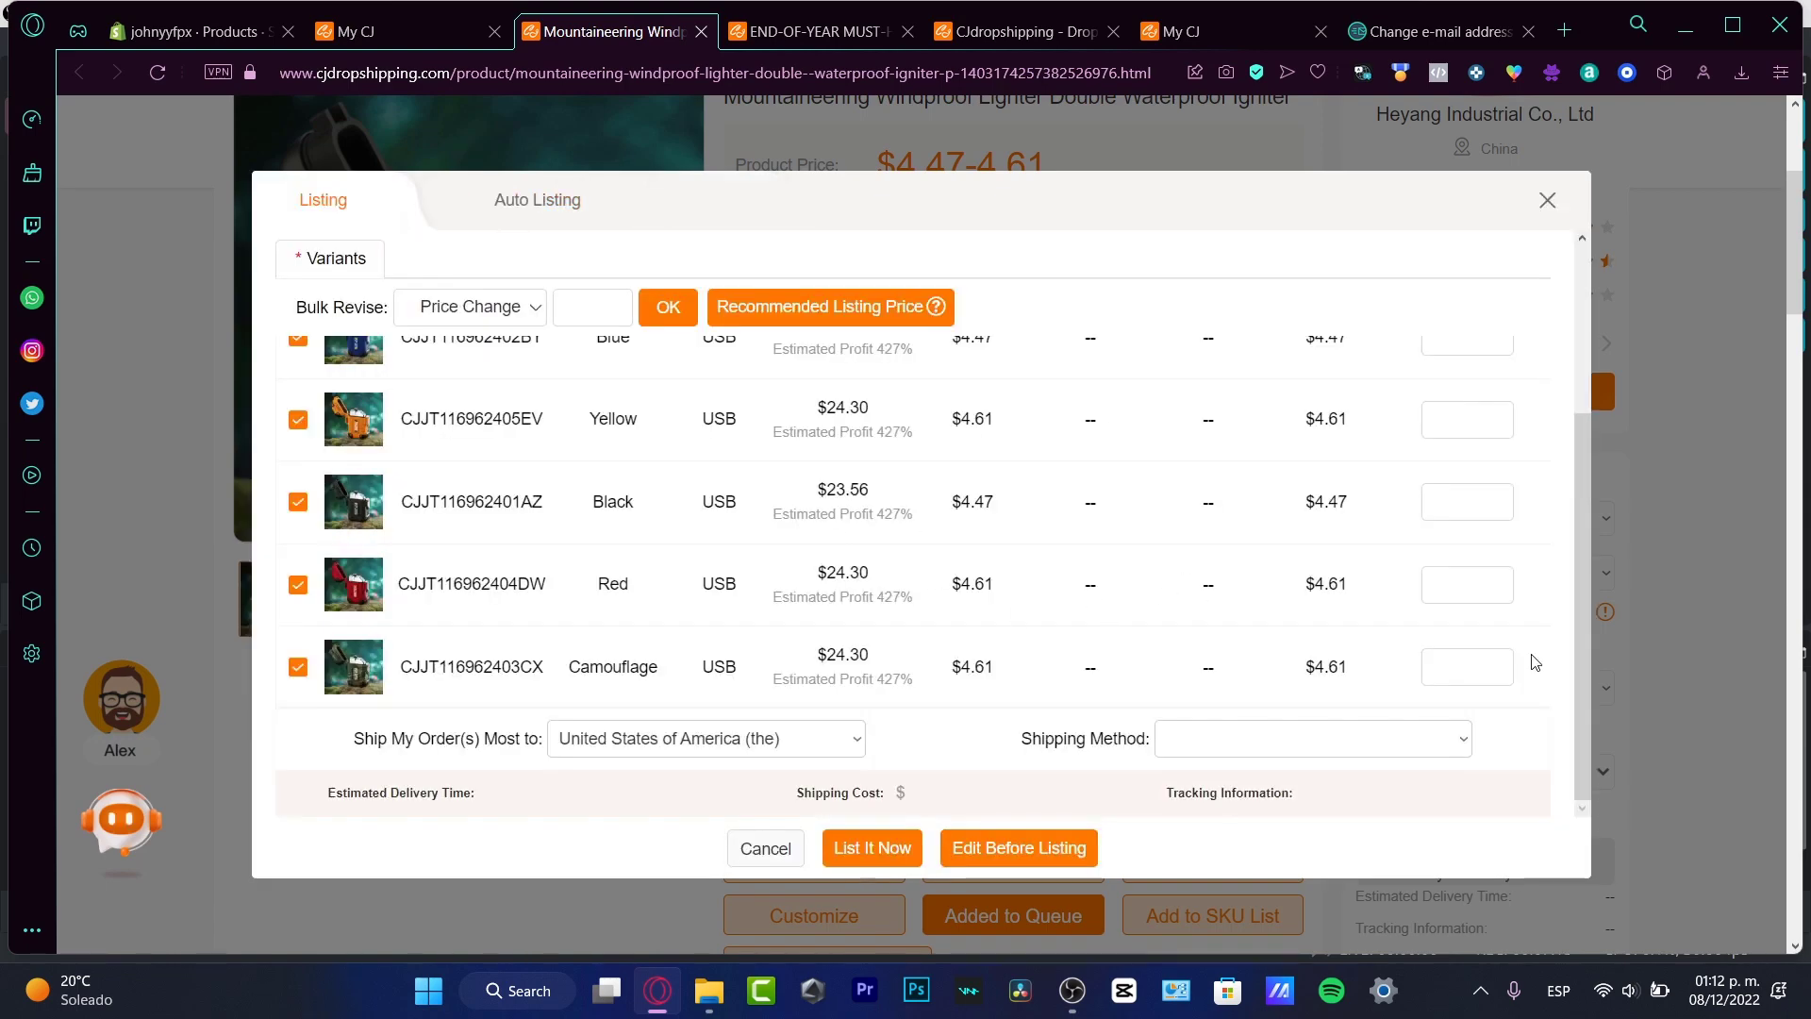
scroll(1429, 644, up, 3)
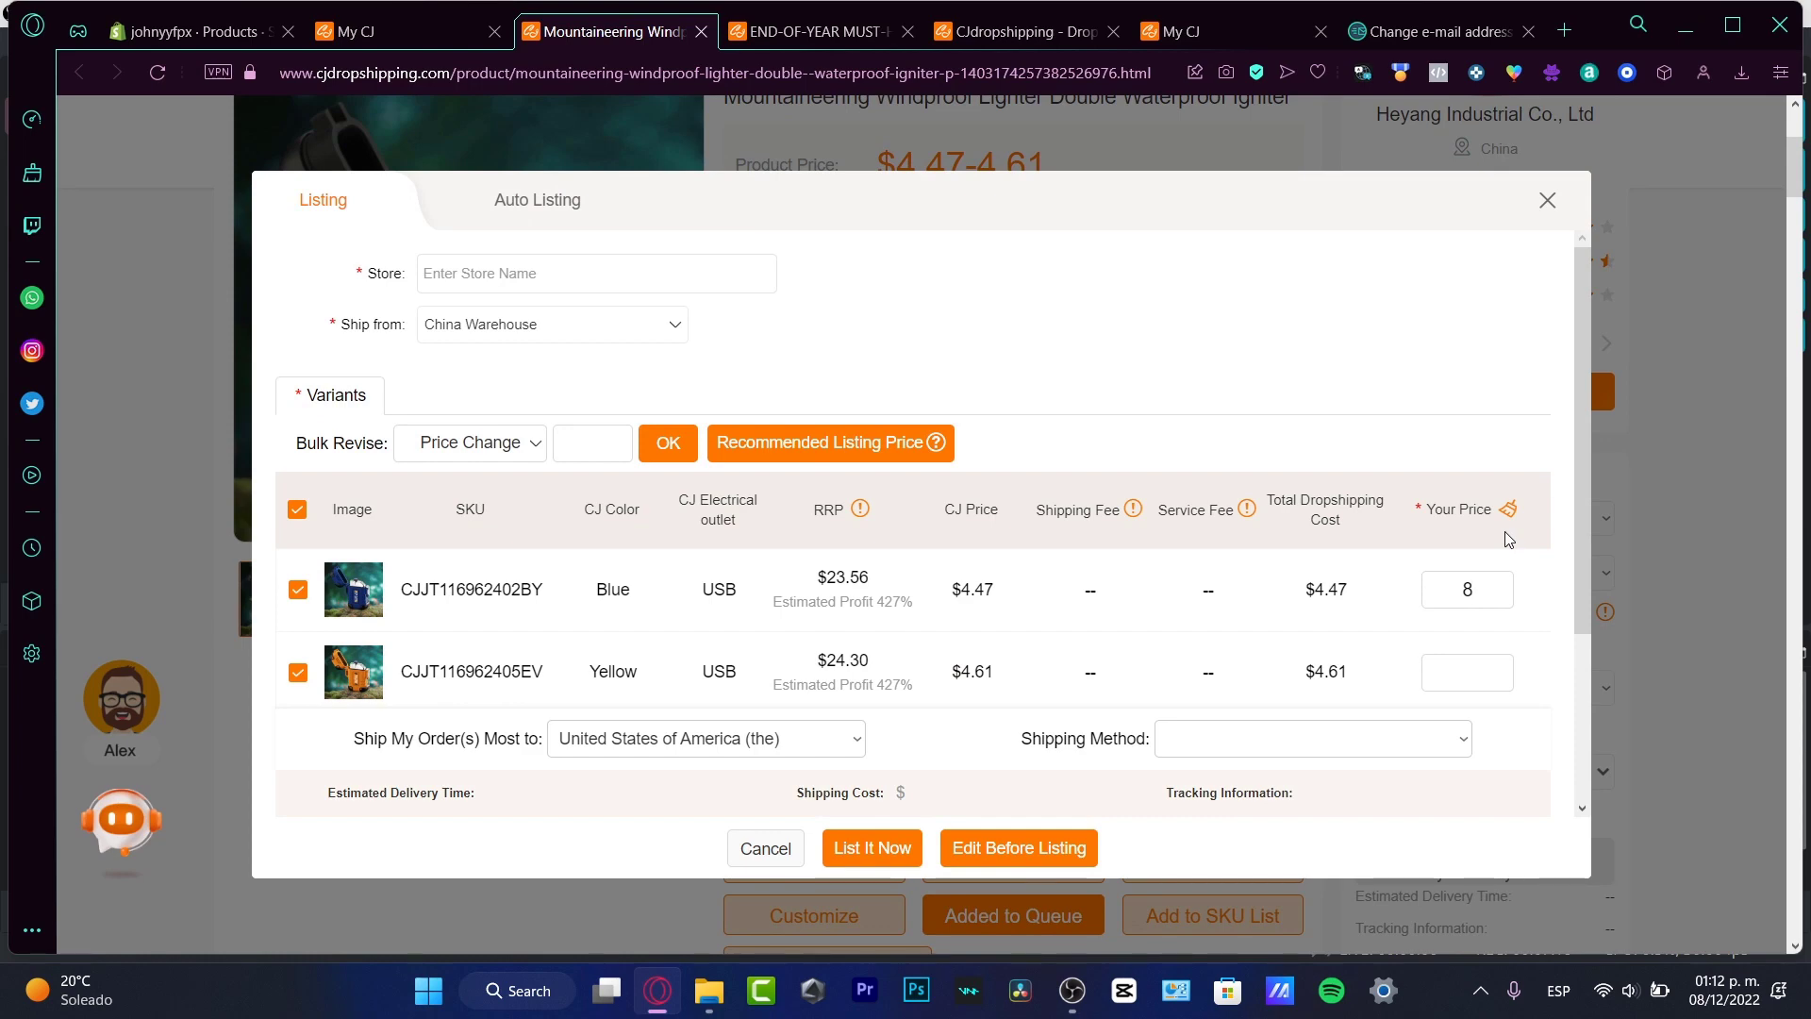
scroll(1501, 661, down, 3)
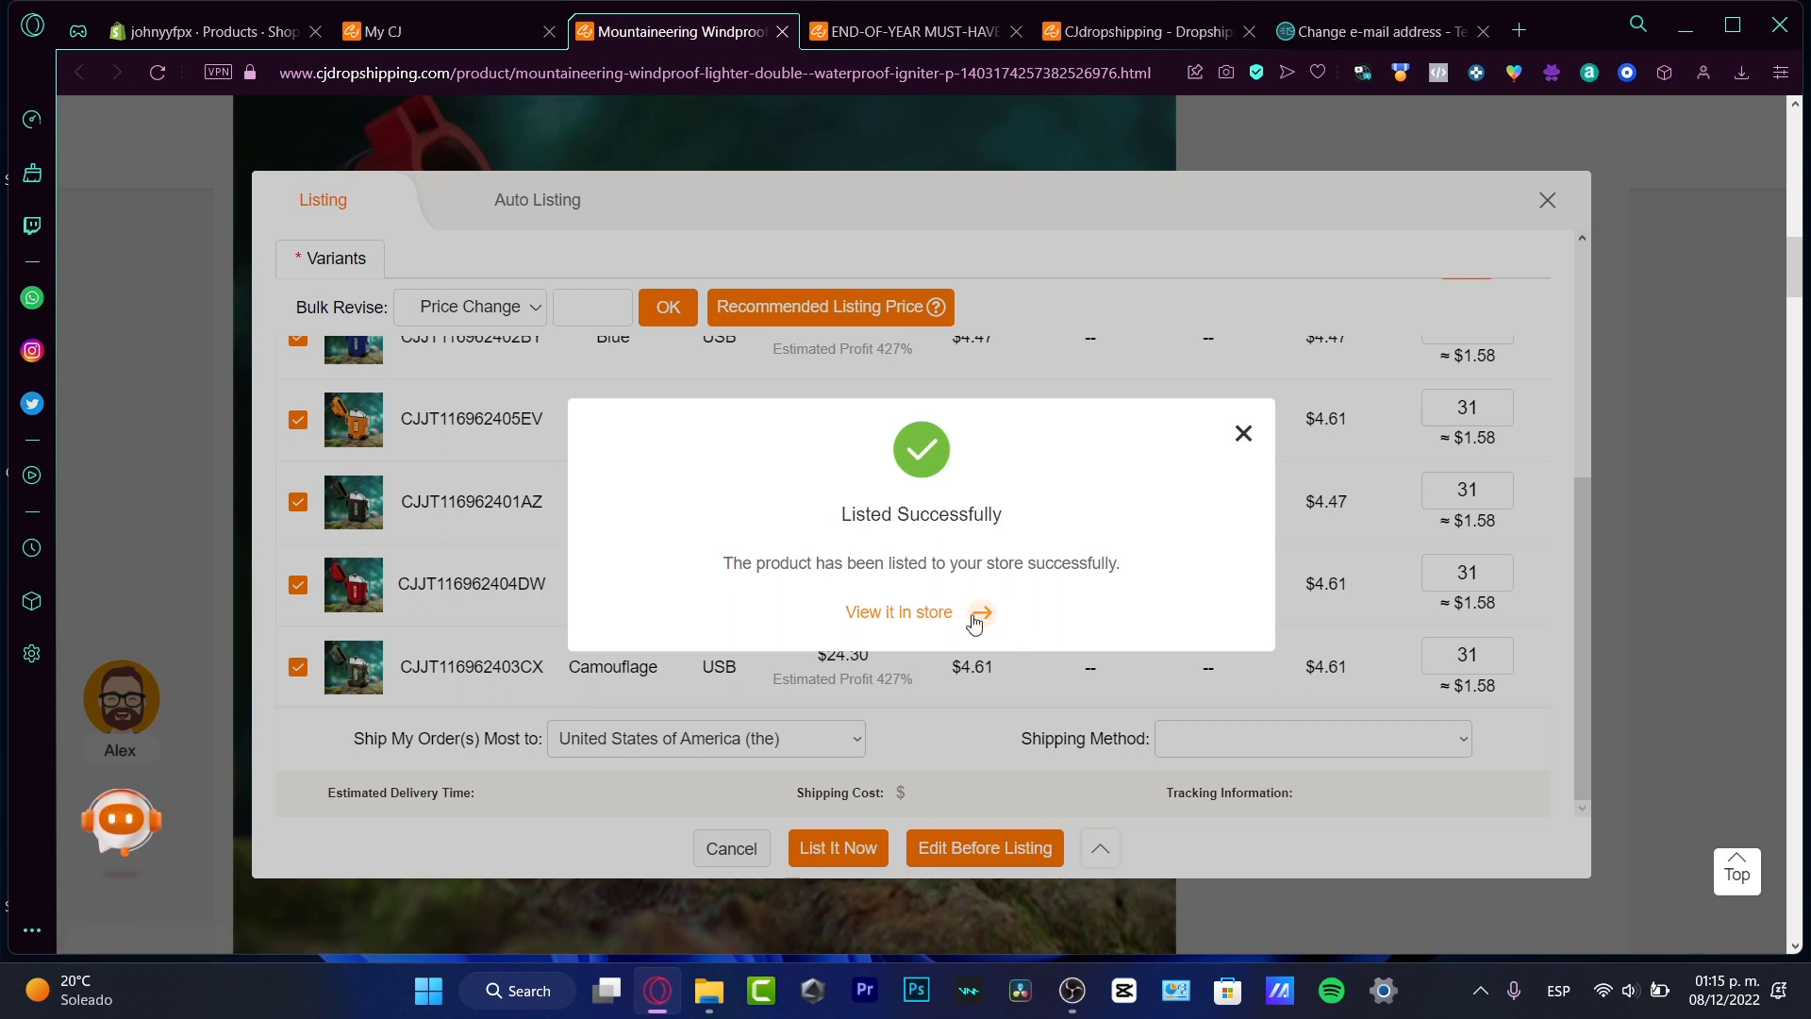
Open the newly listed lighter product in the Shopify store admin
click(936, 614)
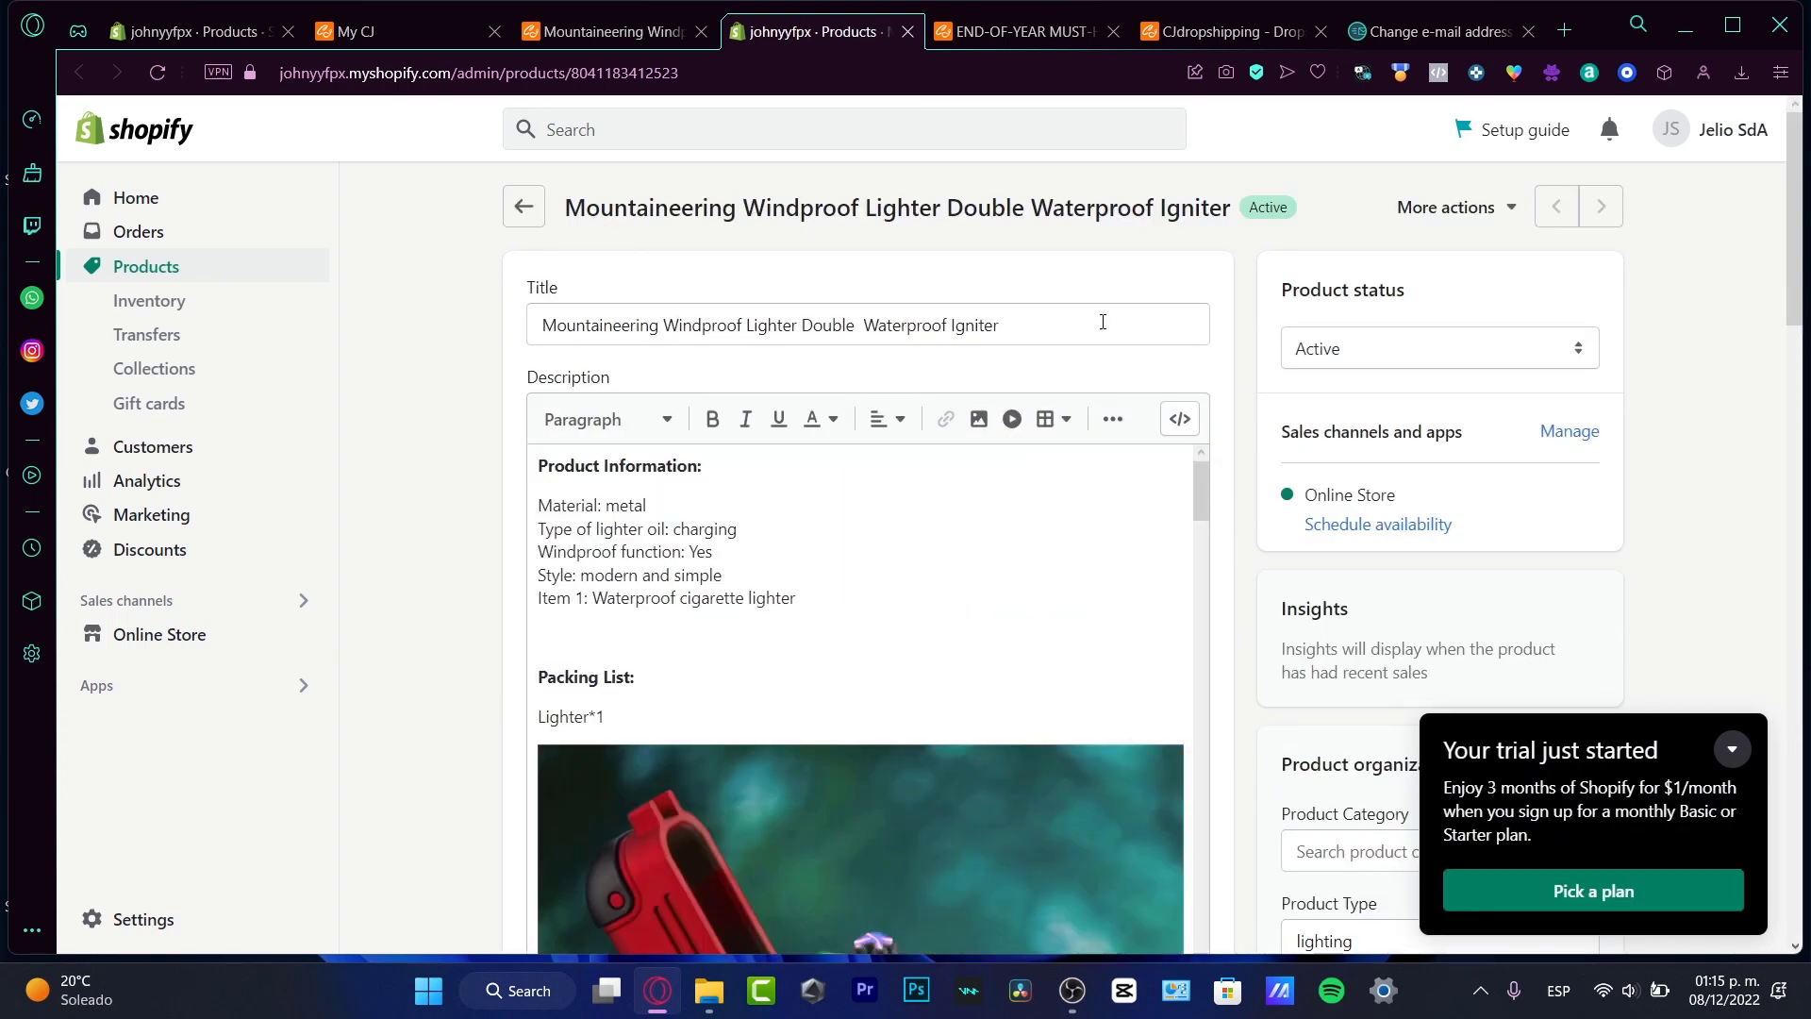
scroll(1242, 606, down, 4)
scroll(1142, 412, up, 4)
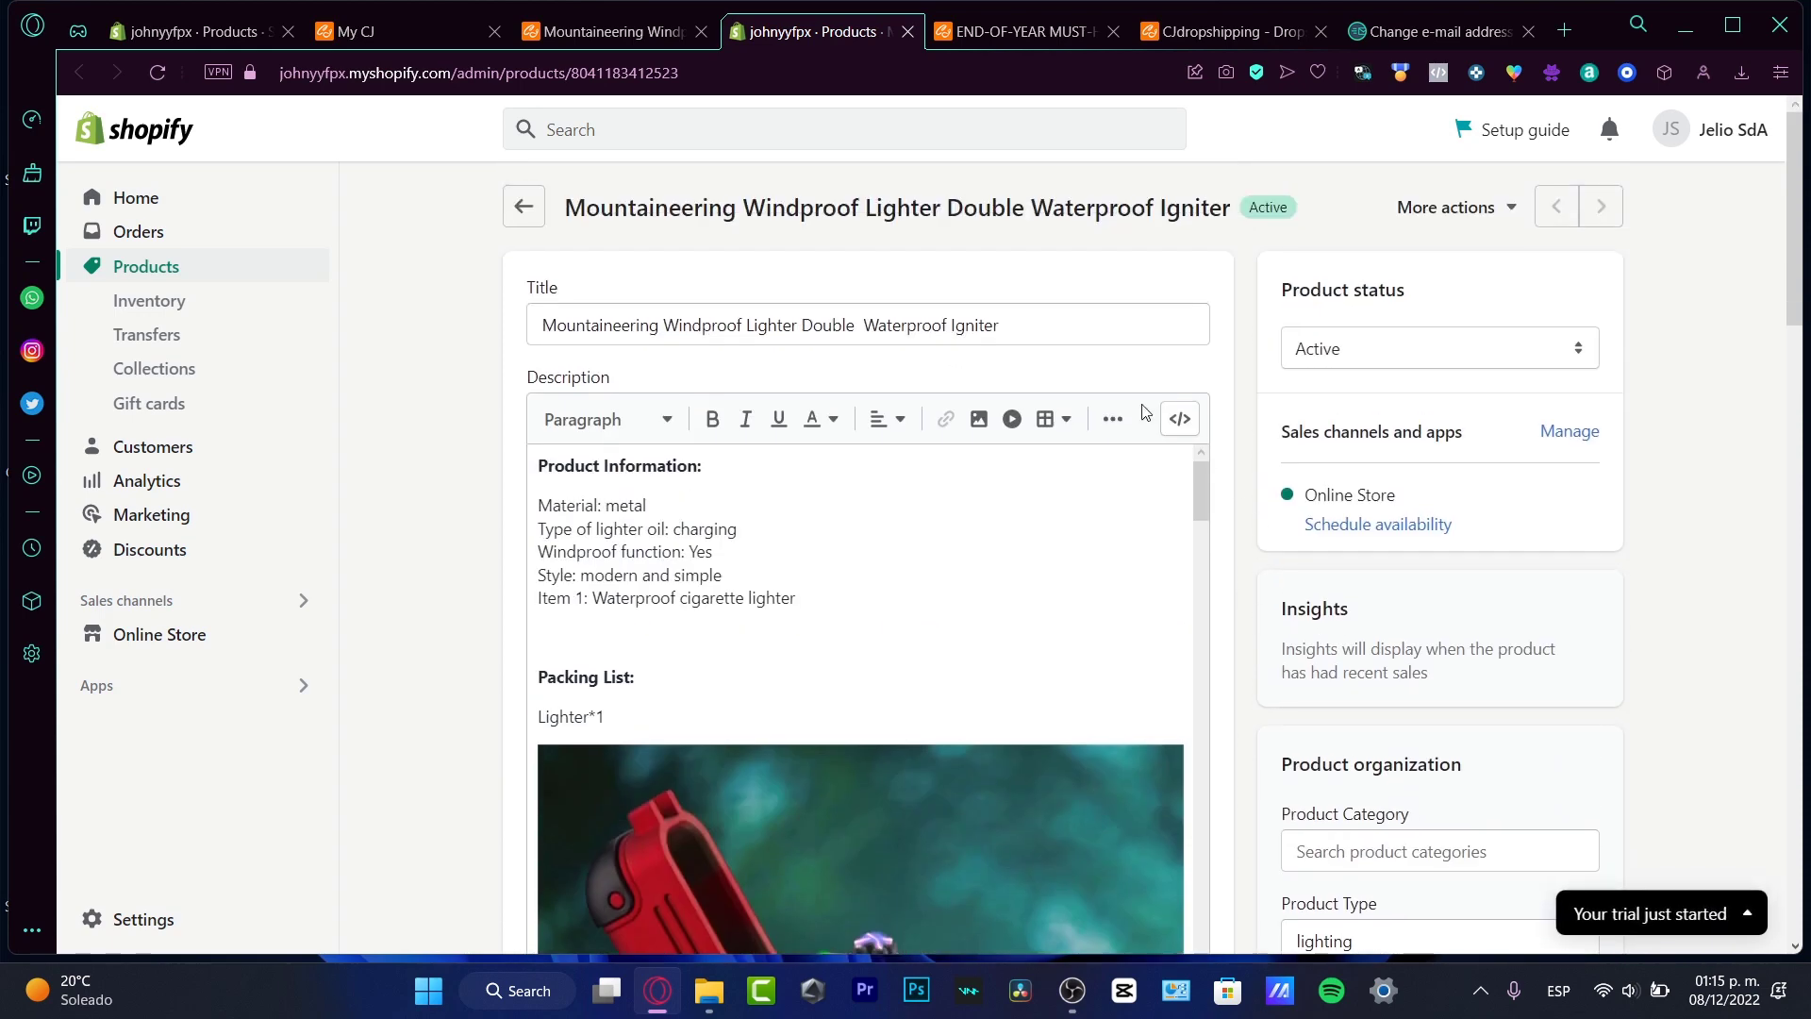
Delete 'Double Waterproof Igniter' from the title, leaving 'Mountaineering Windproof Lighter', and save
click(1065, 328)
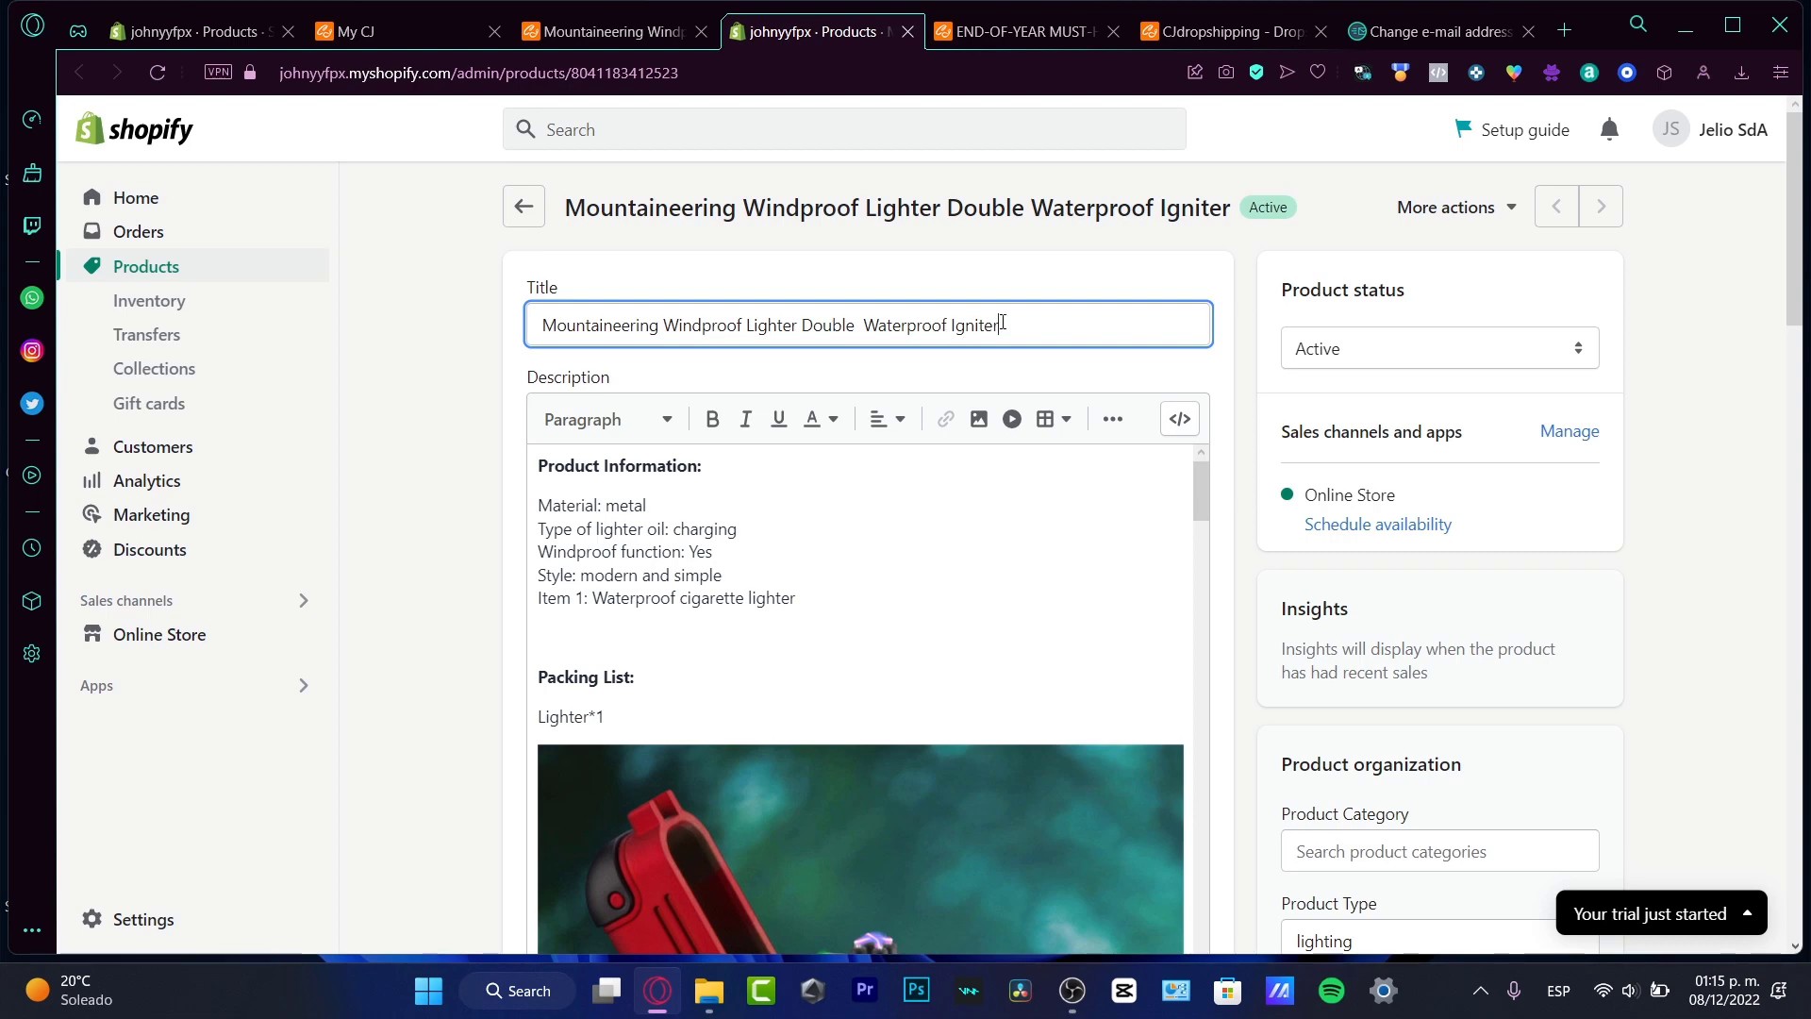
drag(1100, 321, 807, 339)
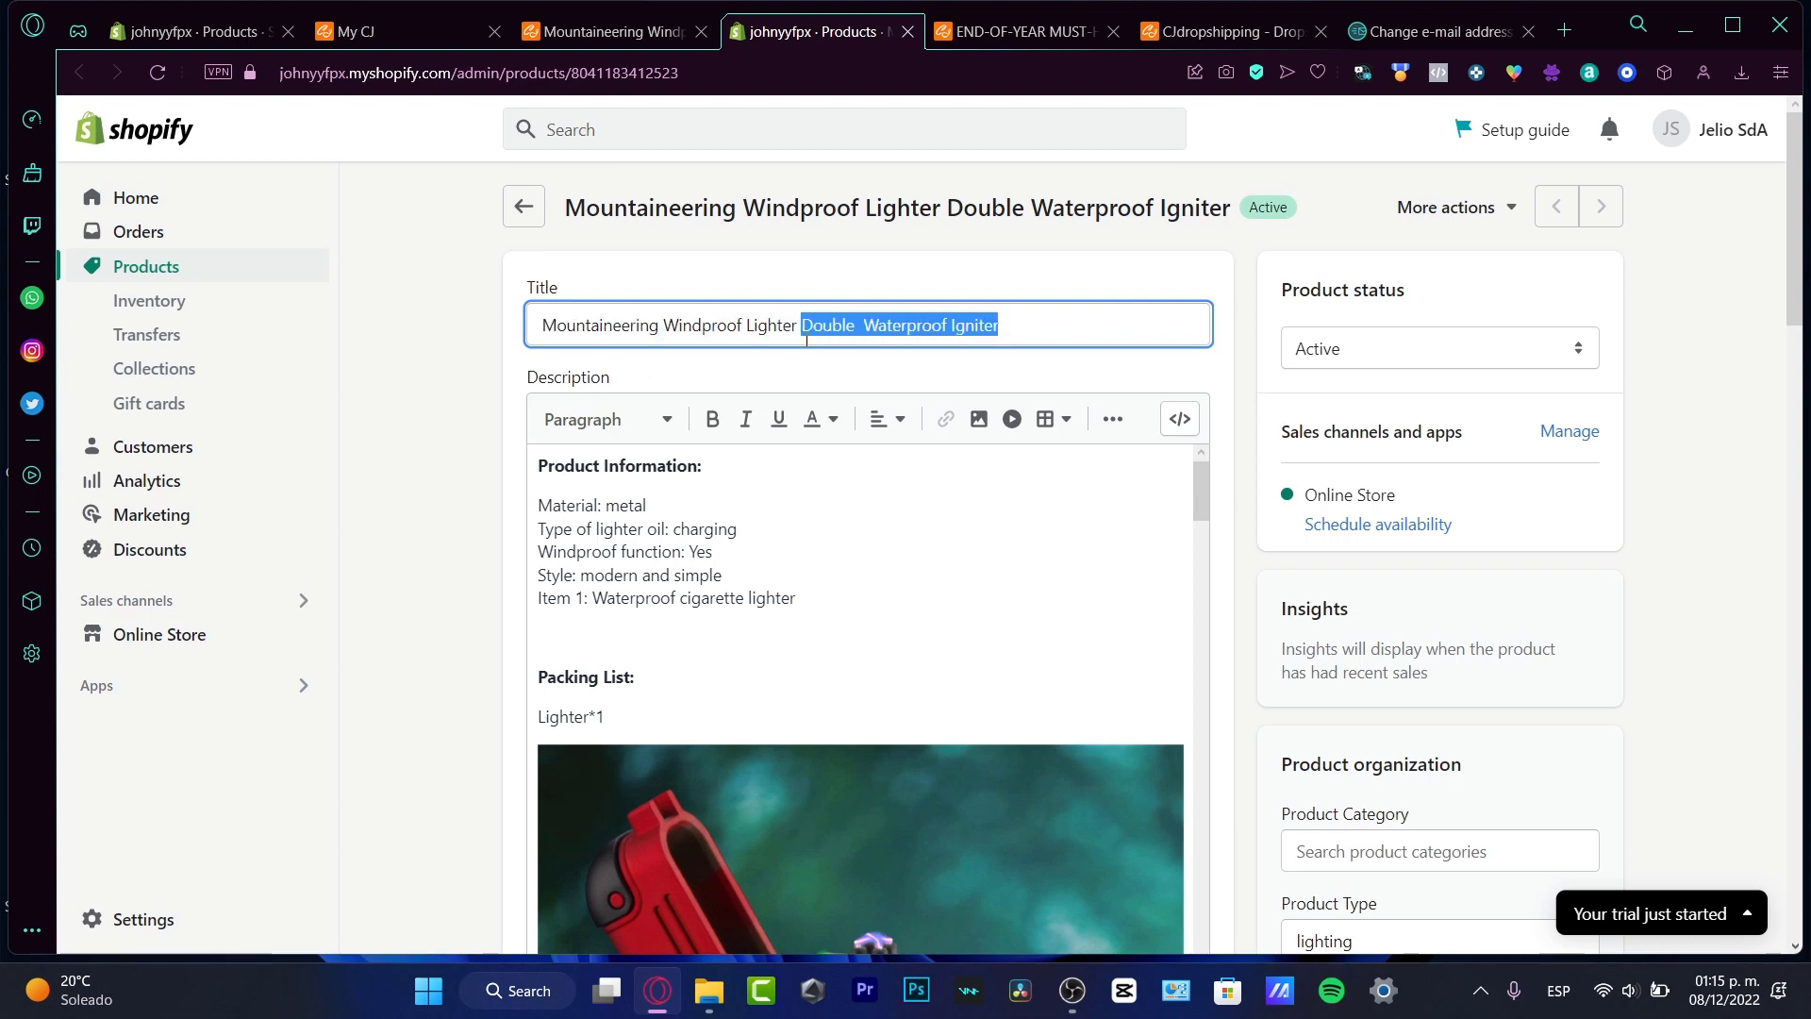
key(BackSpace)
scroll(914, 377, down, 15)
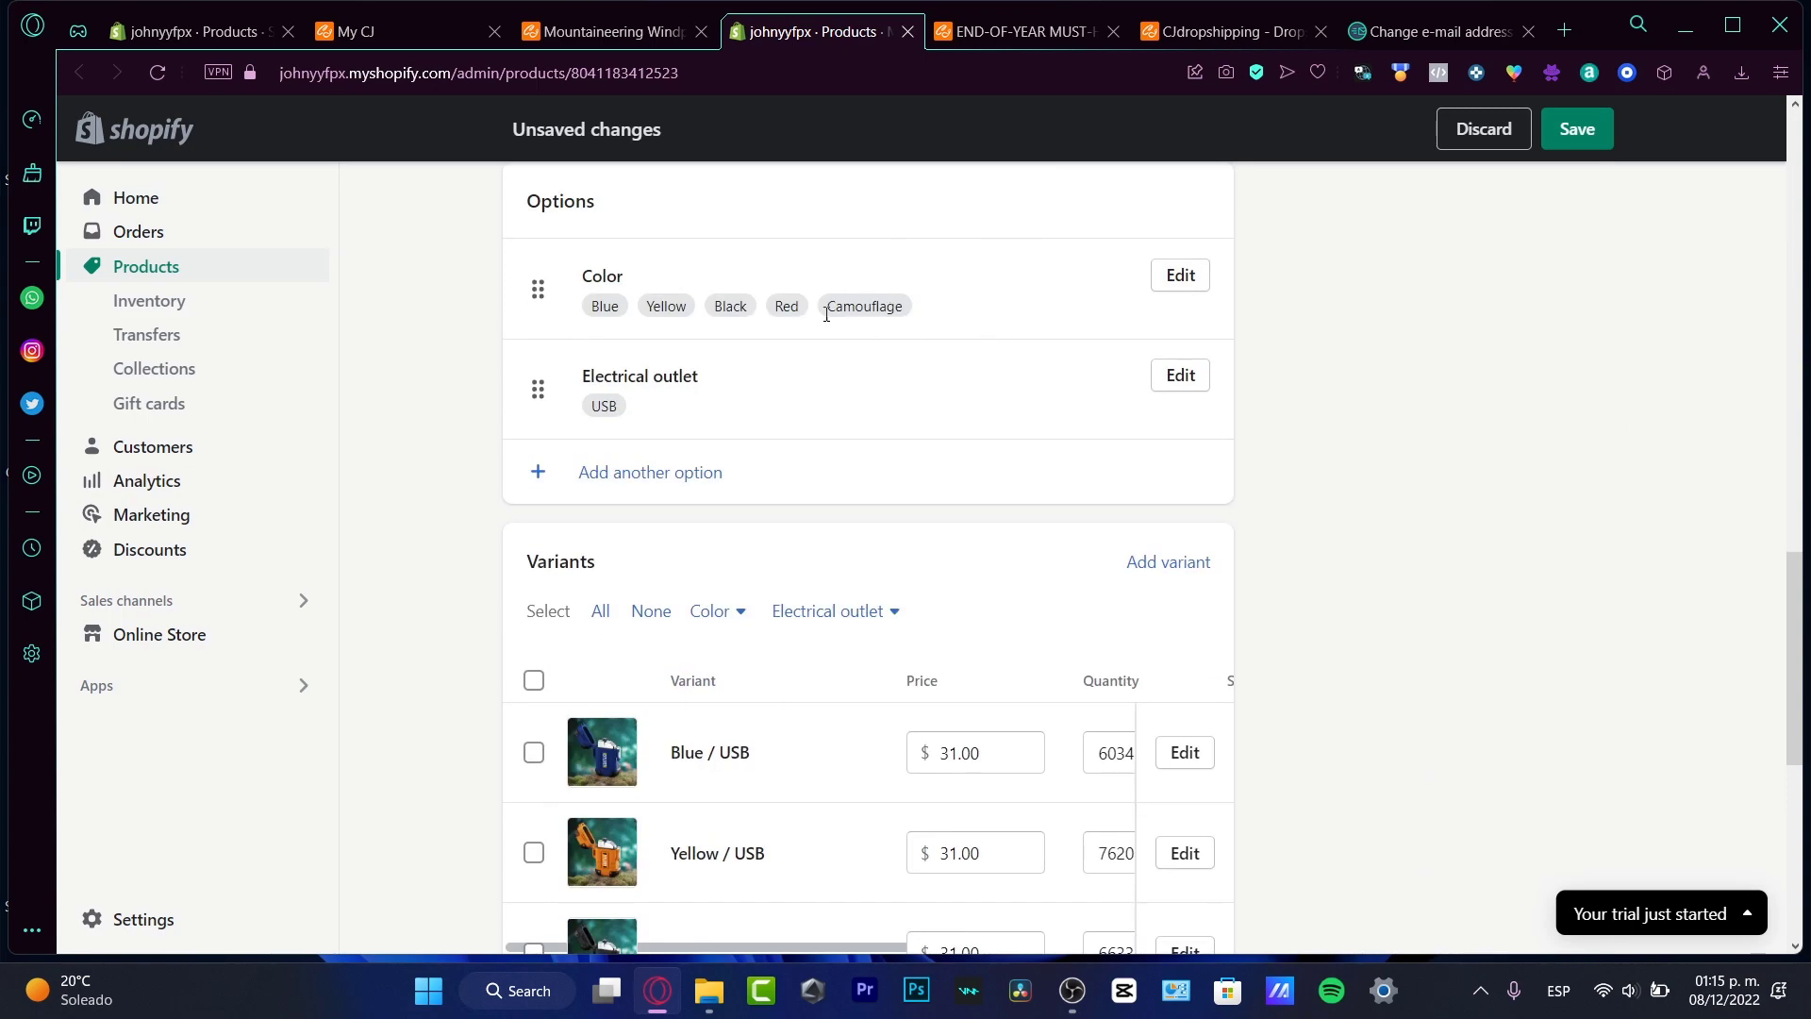
scroll(906, 481, down, 3)
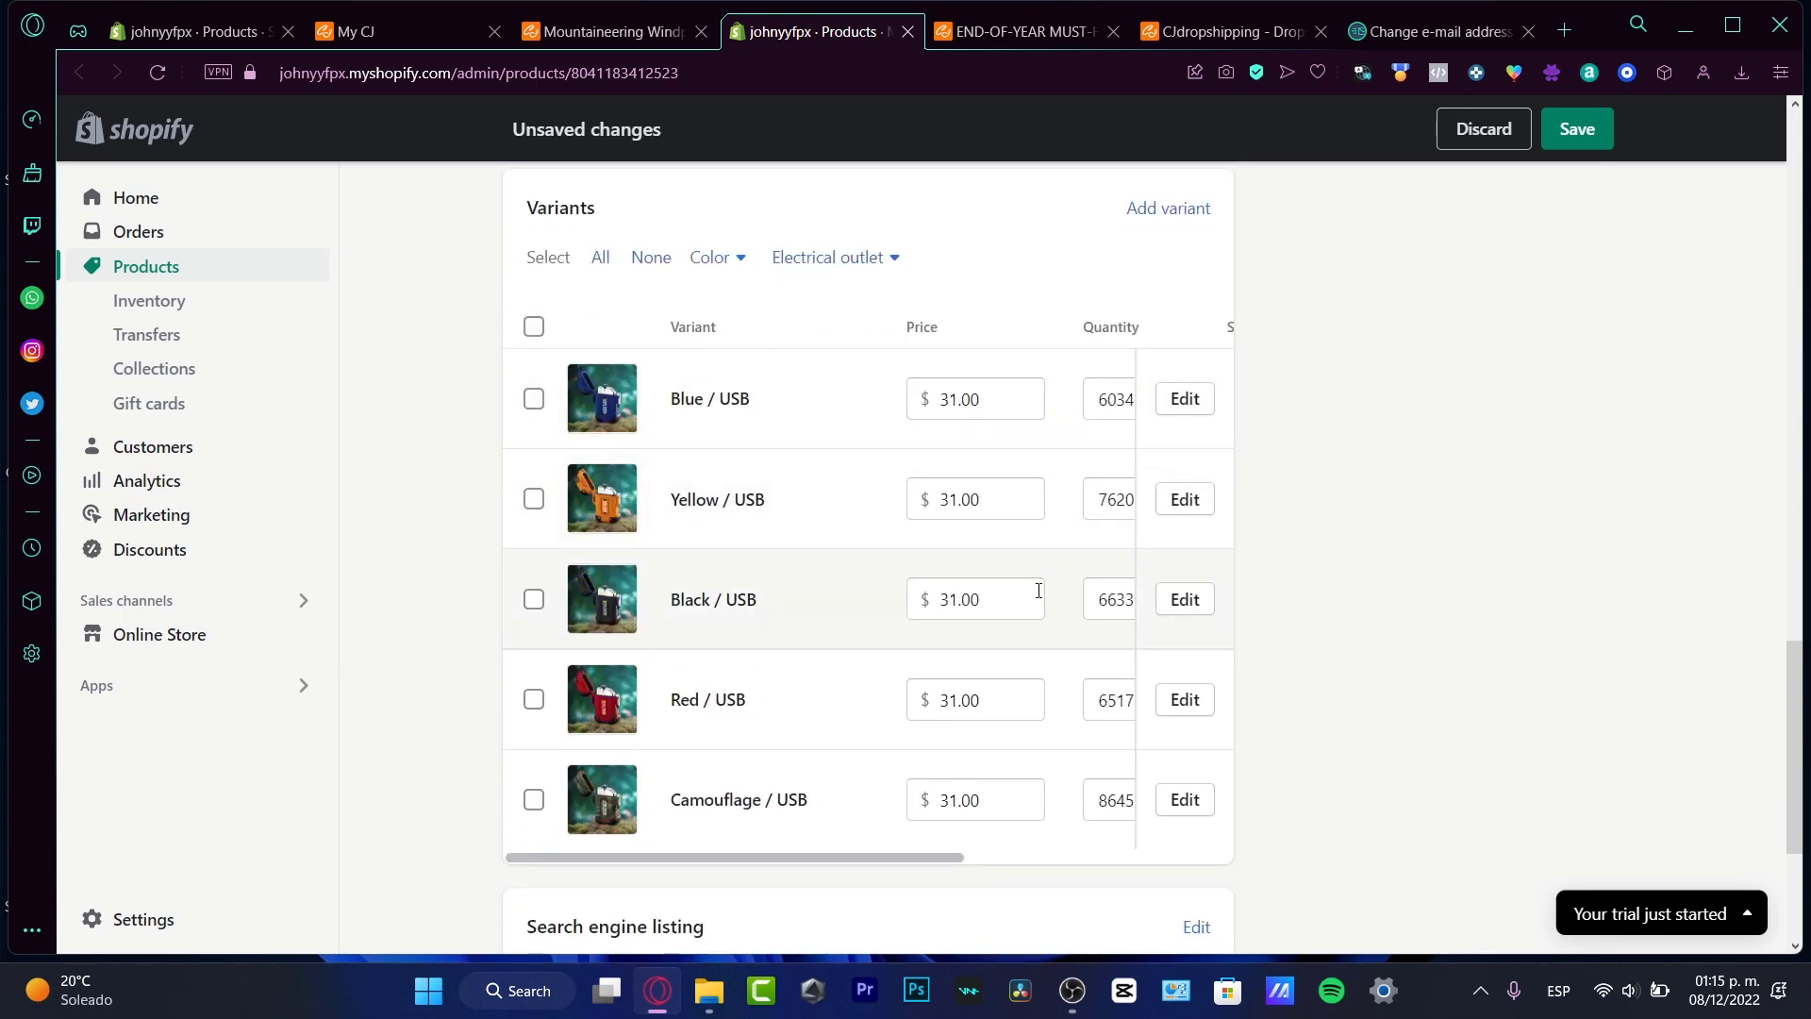
scroll(962, 604, down, 3)
scroll(1108, 774, up, 15)
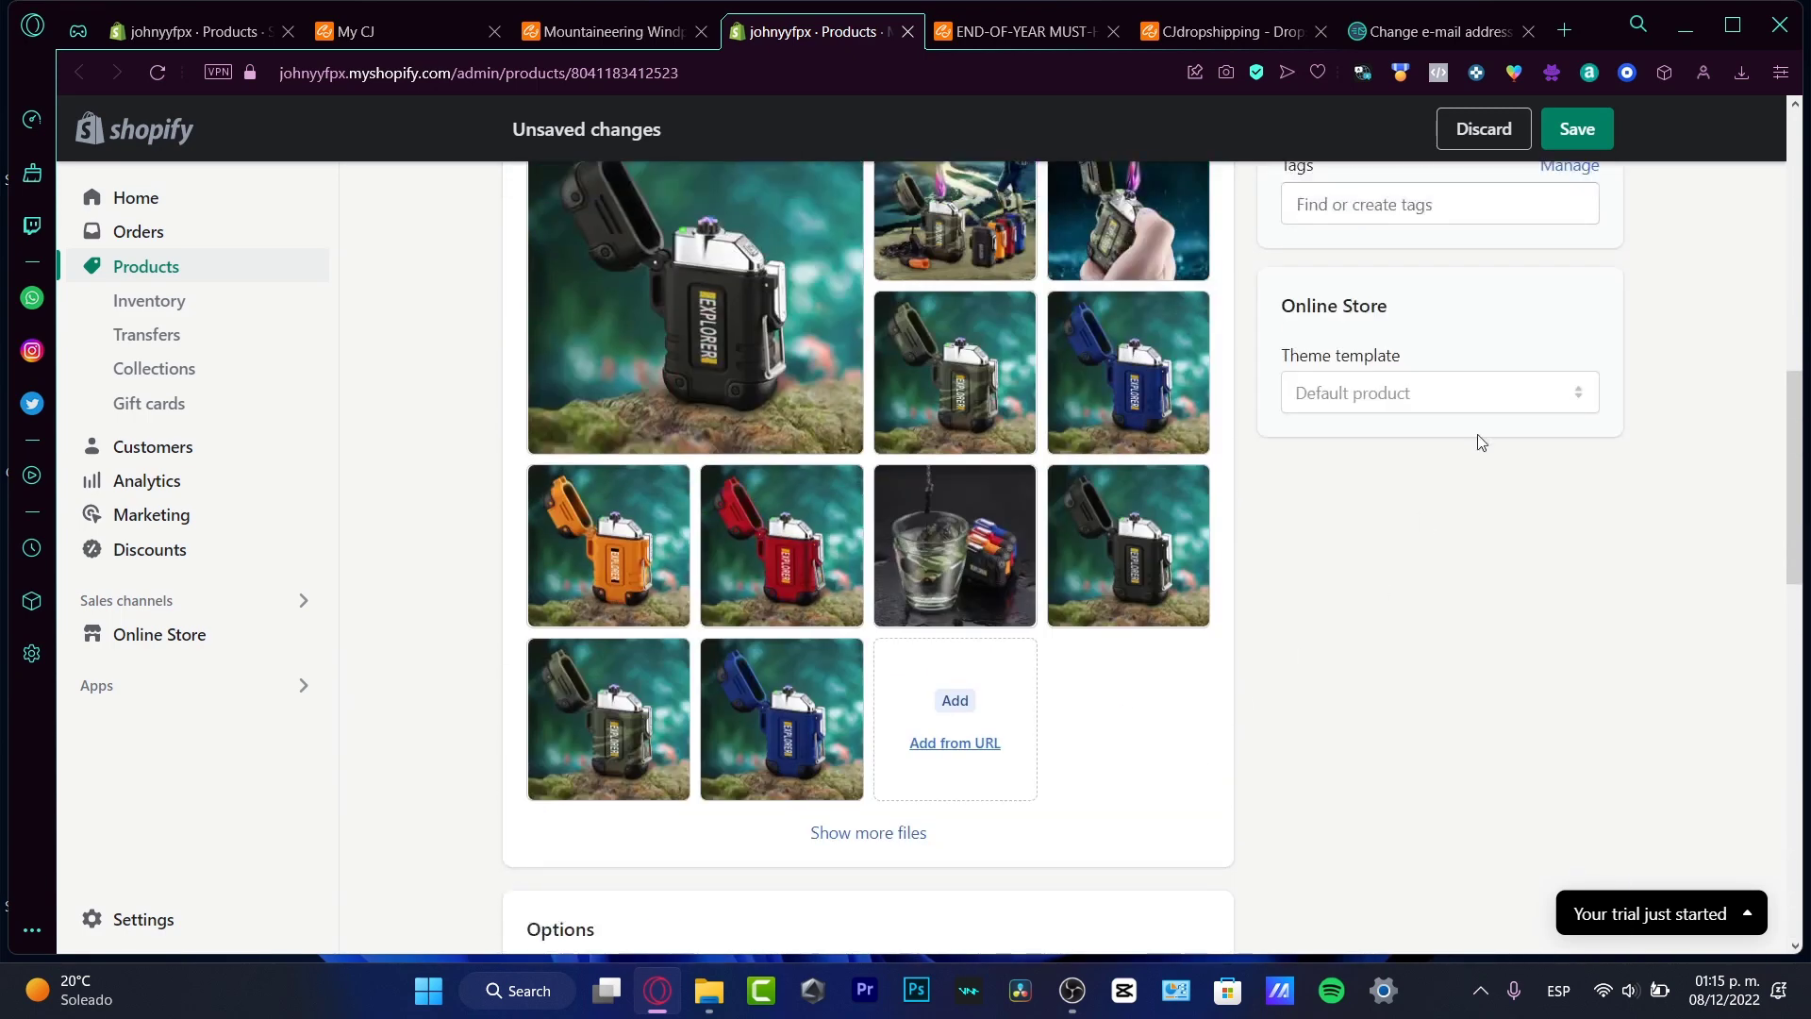
click(1595, 141)
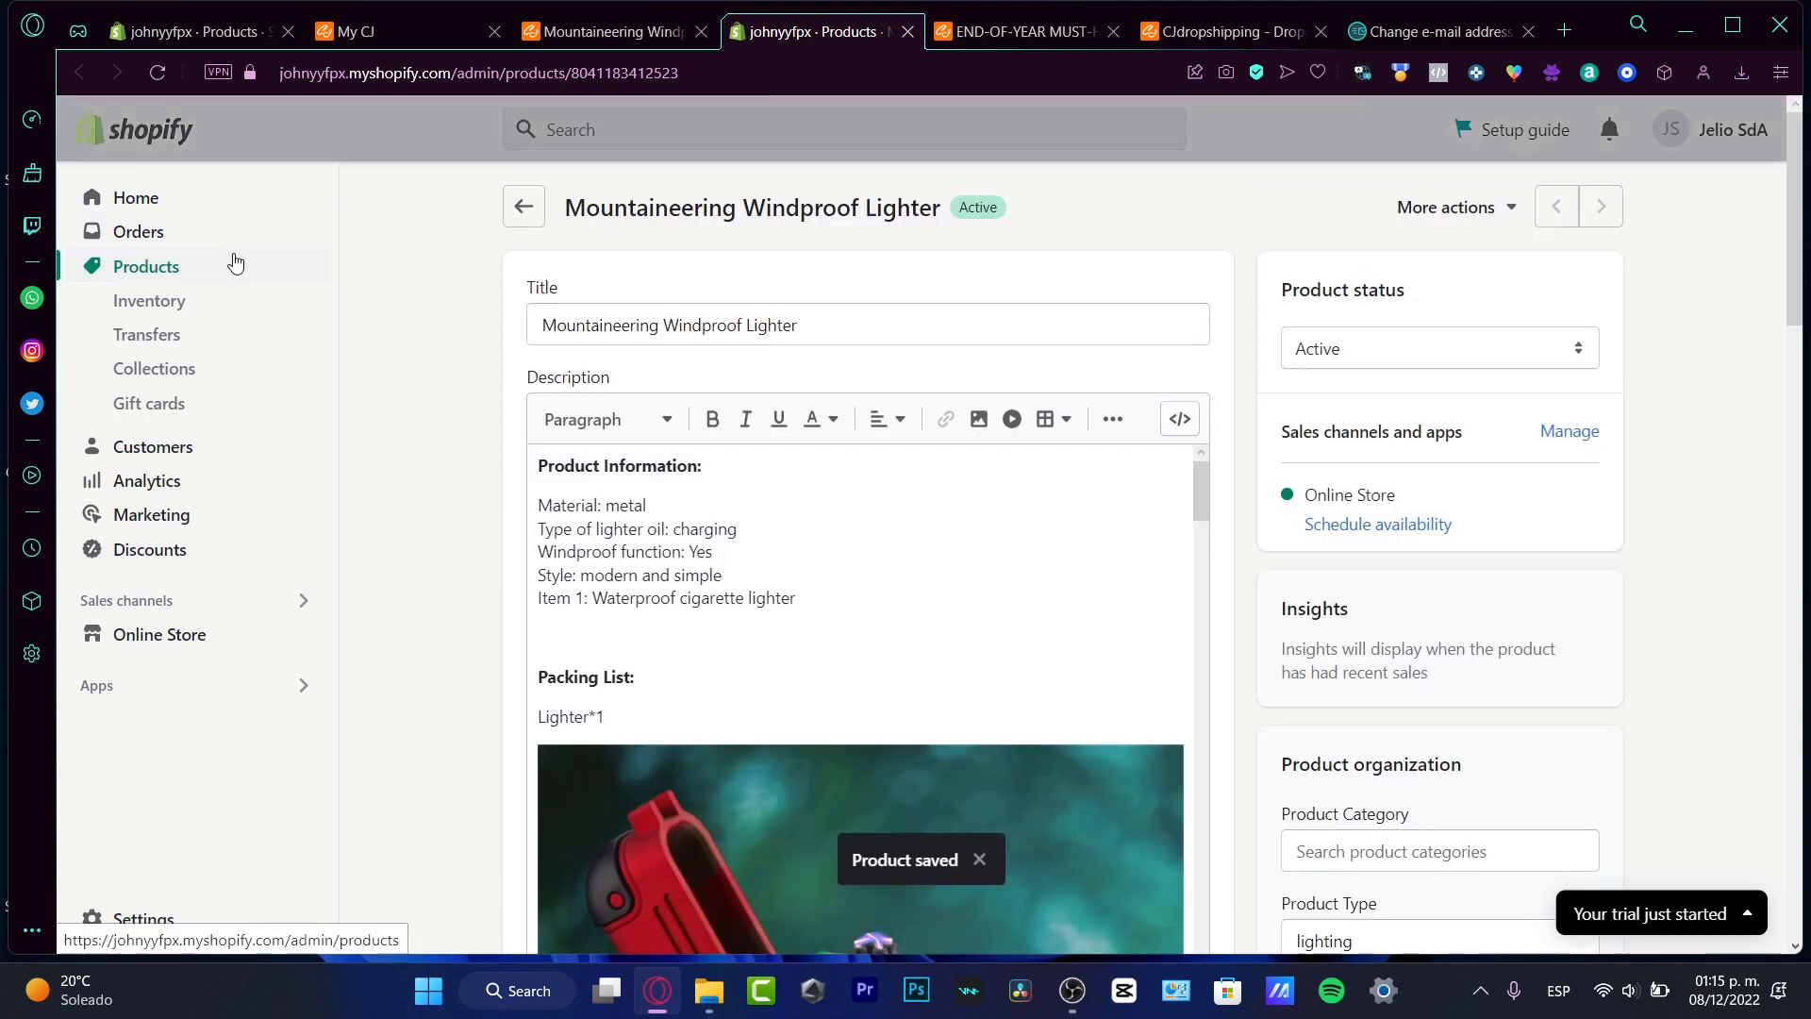
In the Products list, check the lighter's Active status and sales channel availability
click(198, 267)
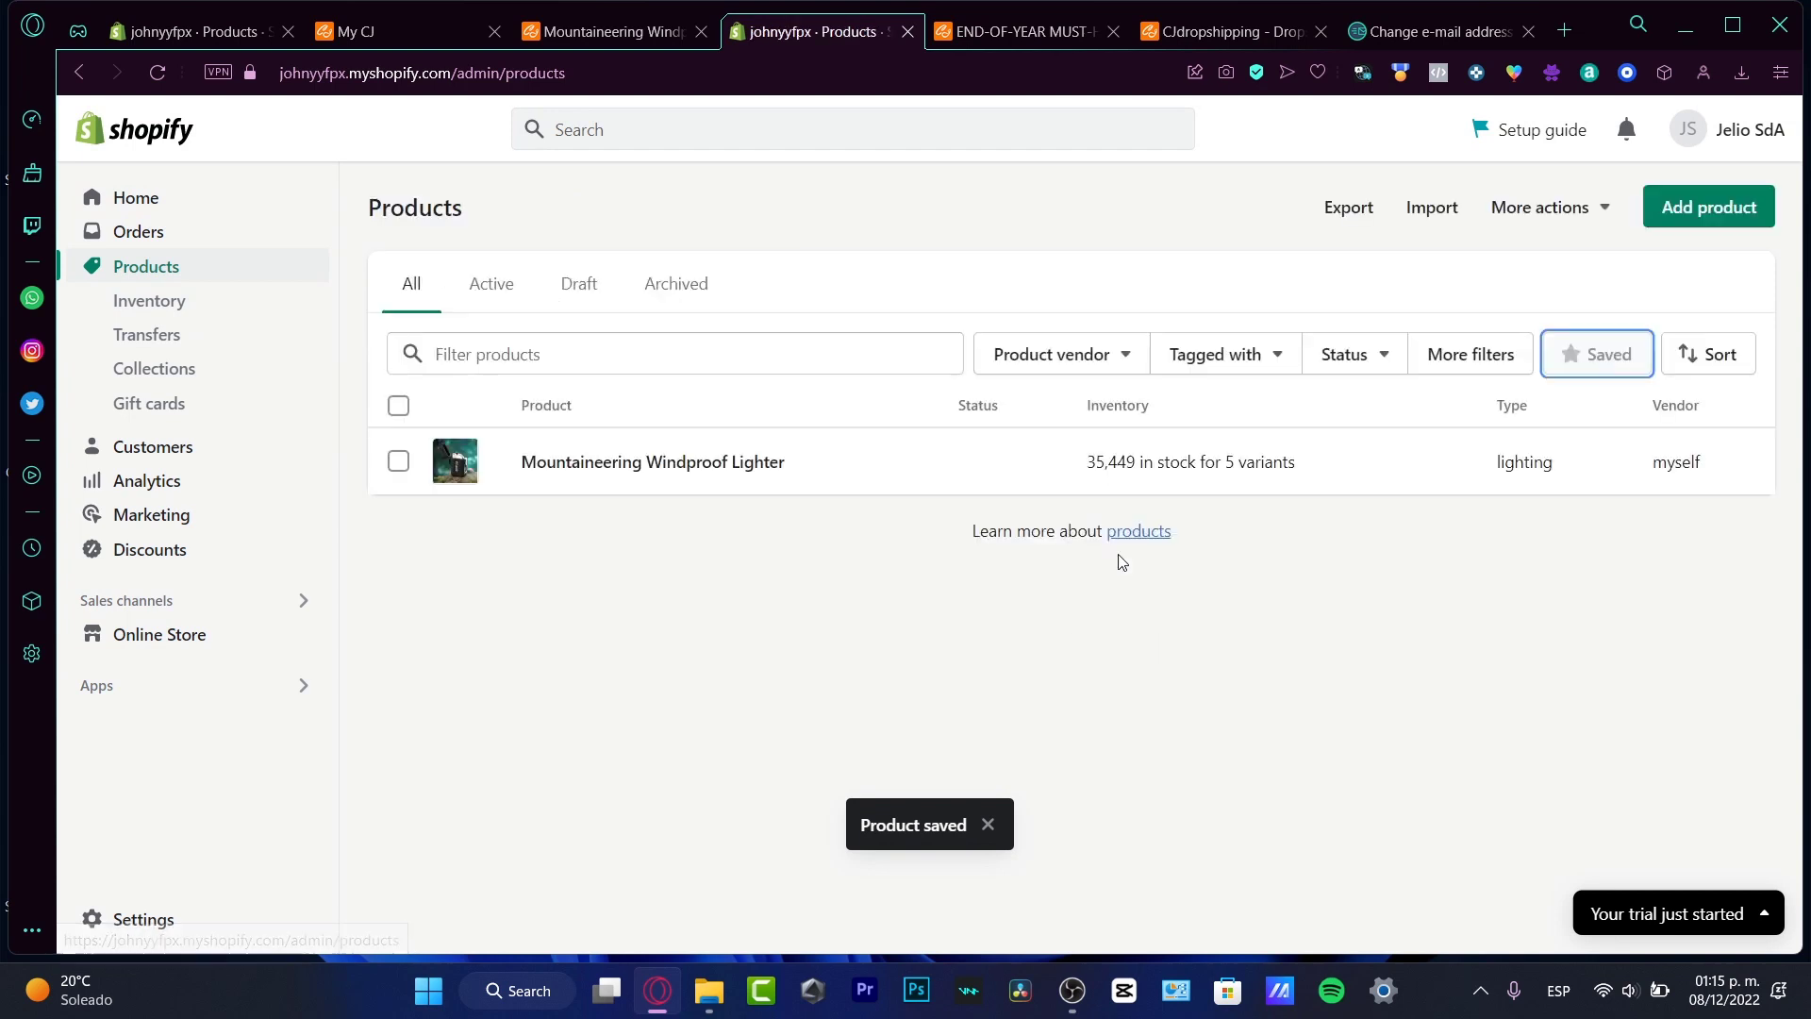
click(995, 461)
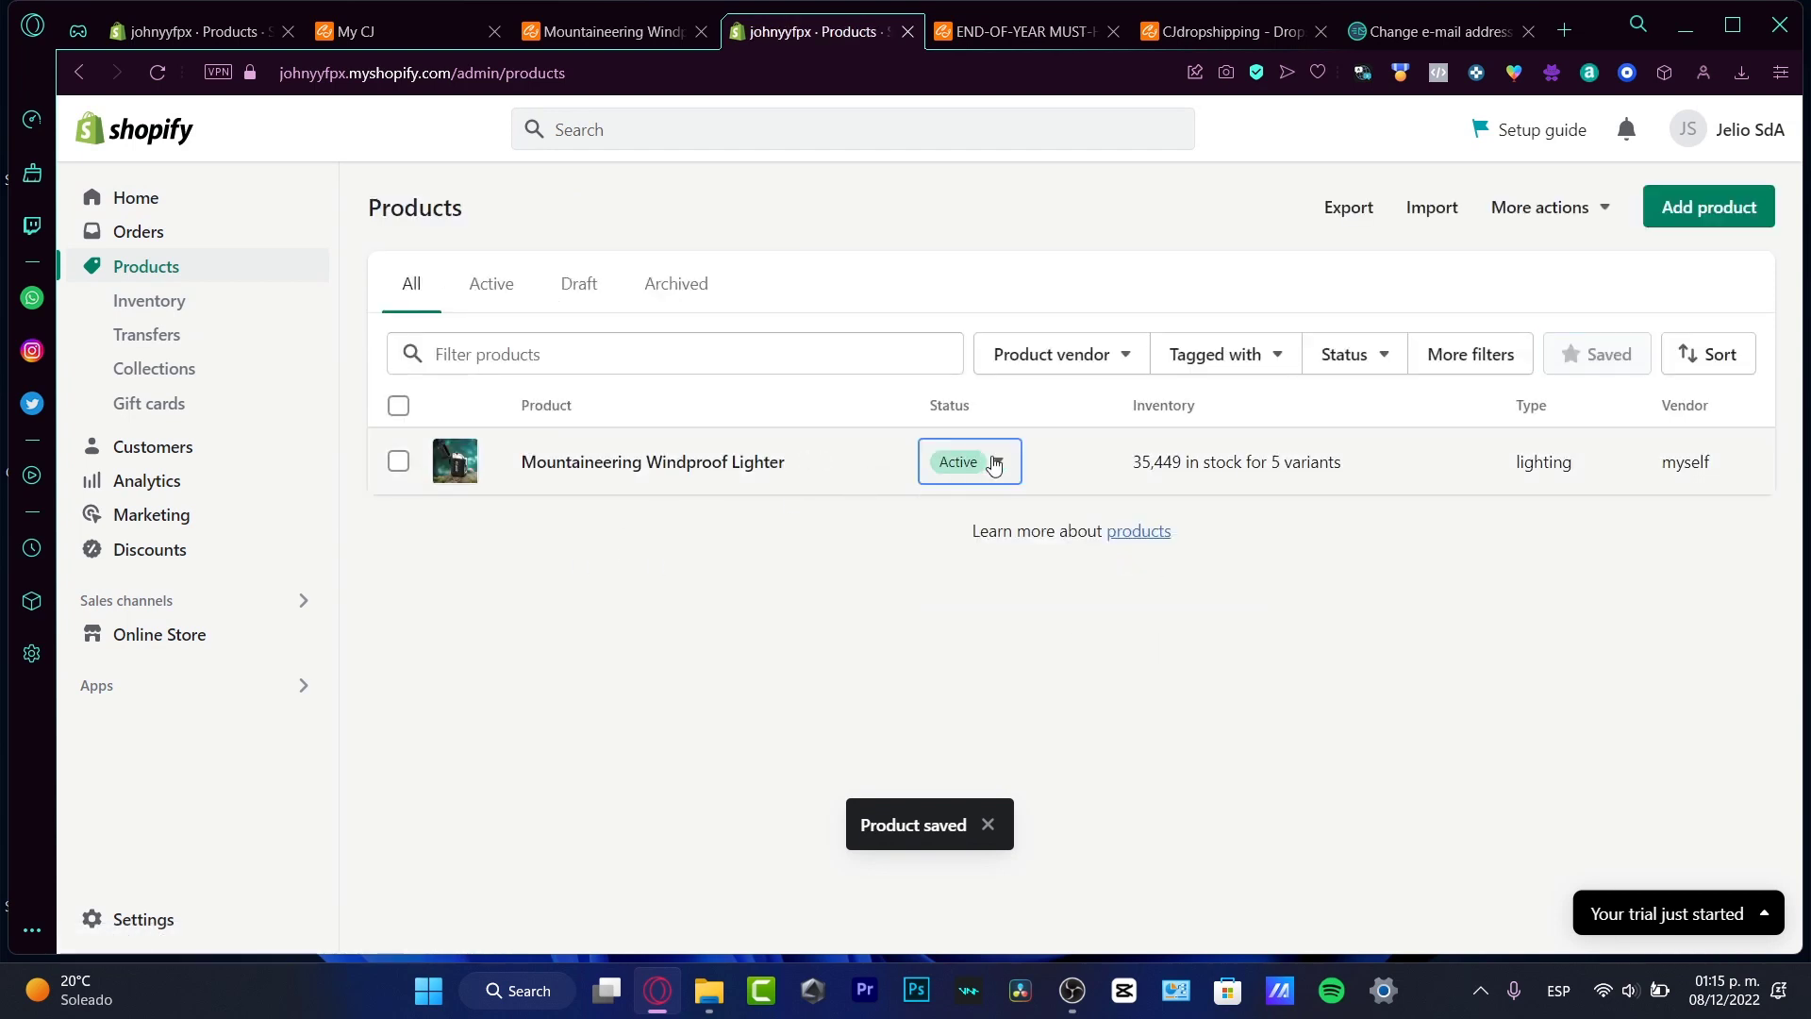
click(1401, 606)
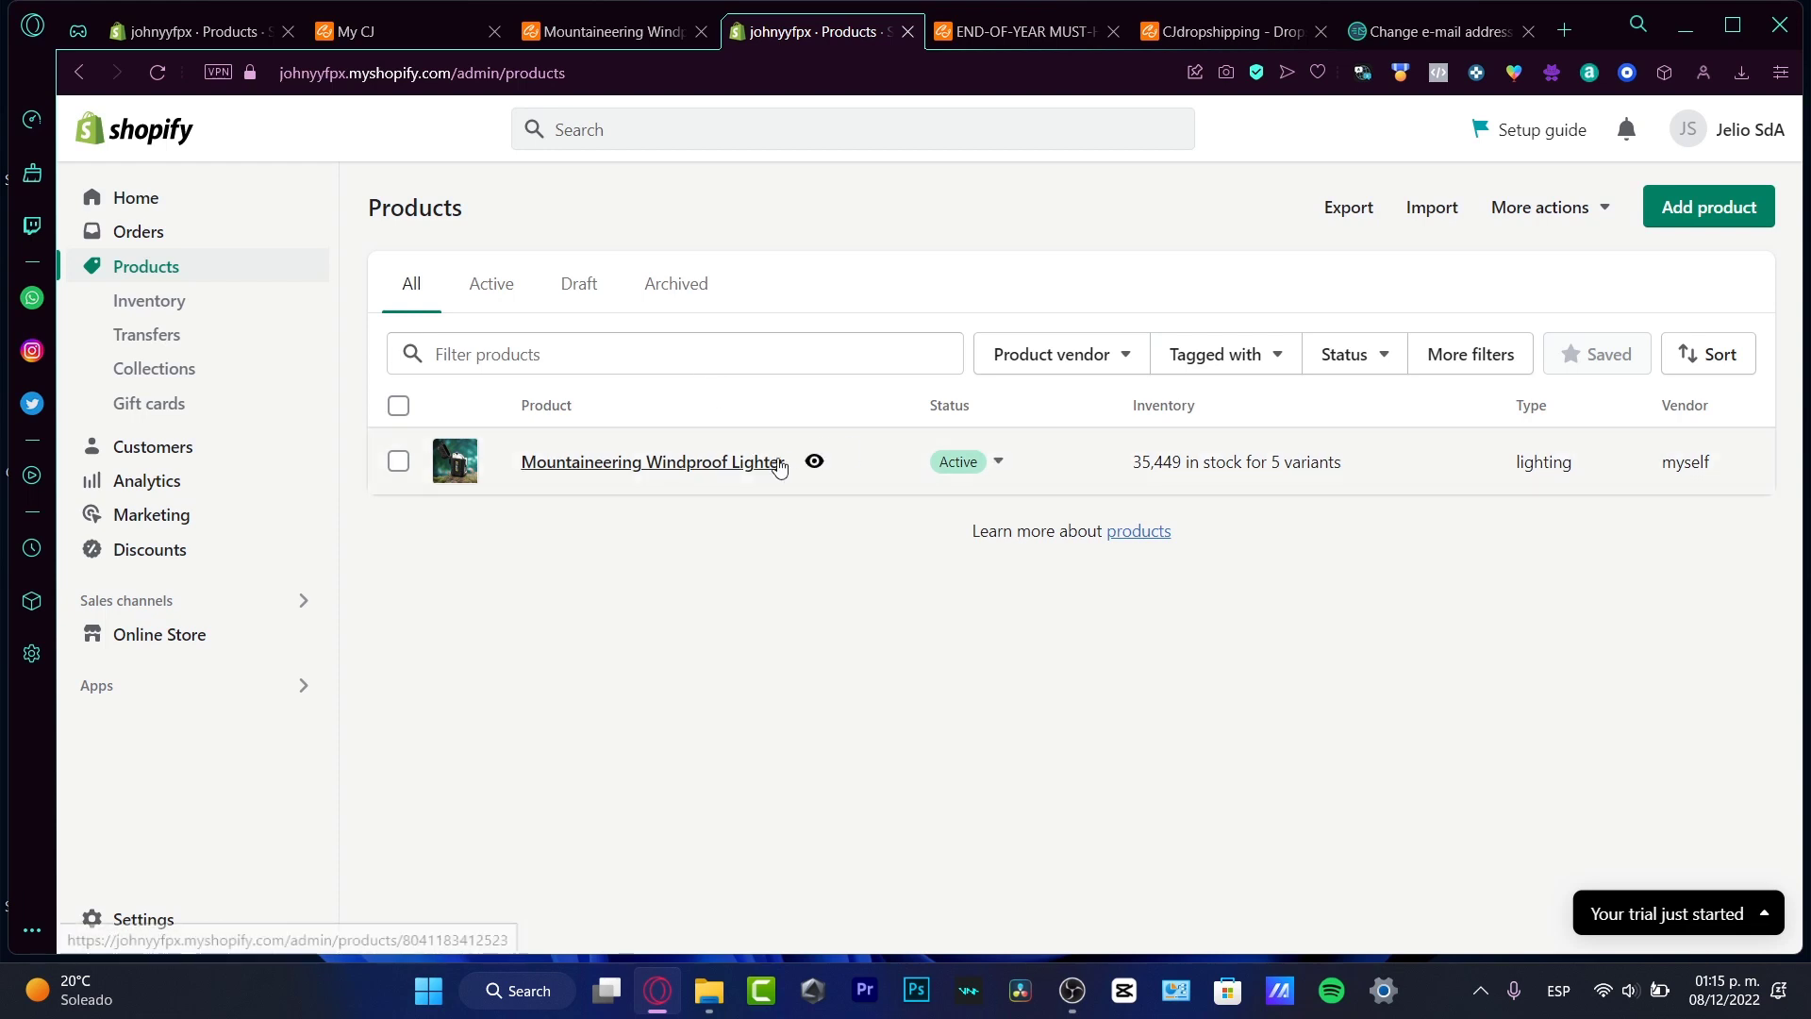
Confirm the lighter is in the Home page collection, then return to the CJdropshipping tab
click(182, 381)
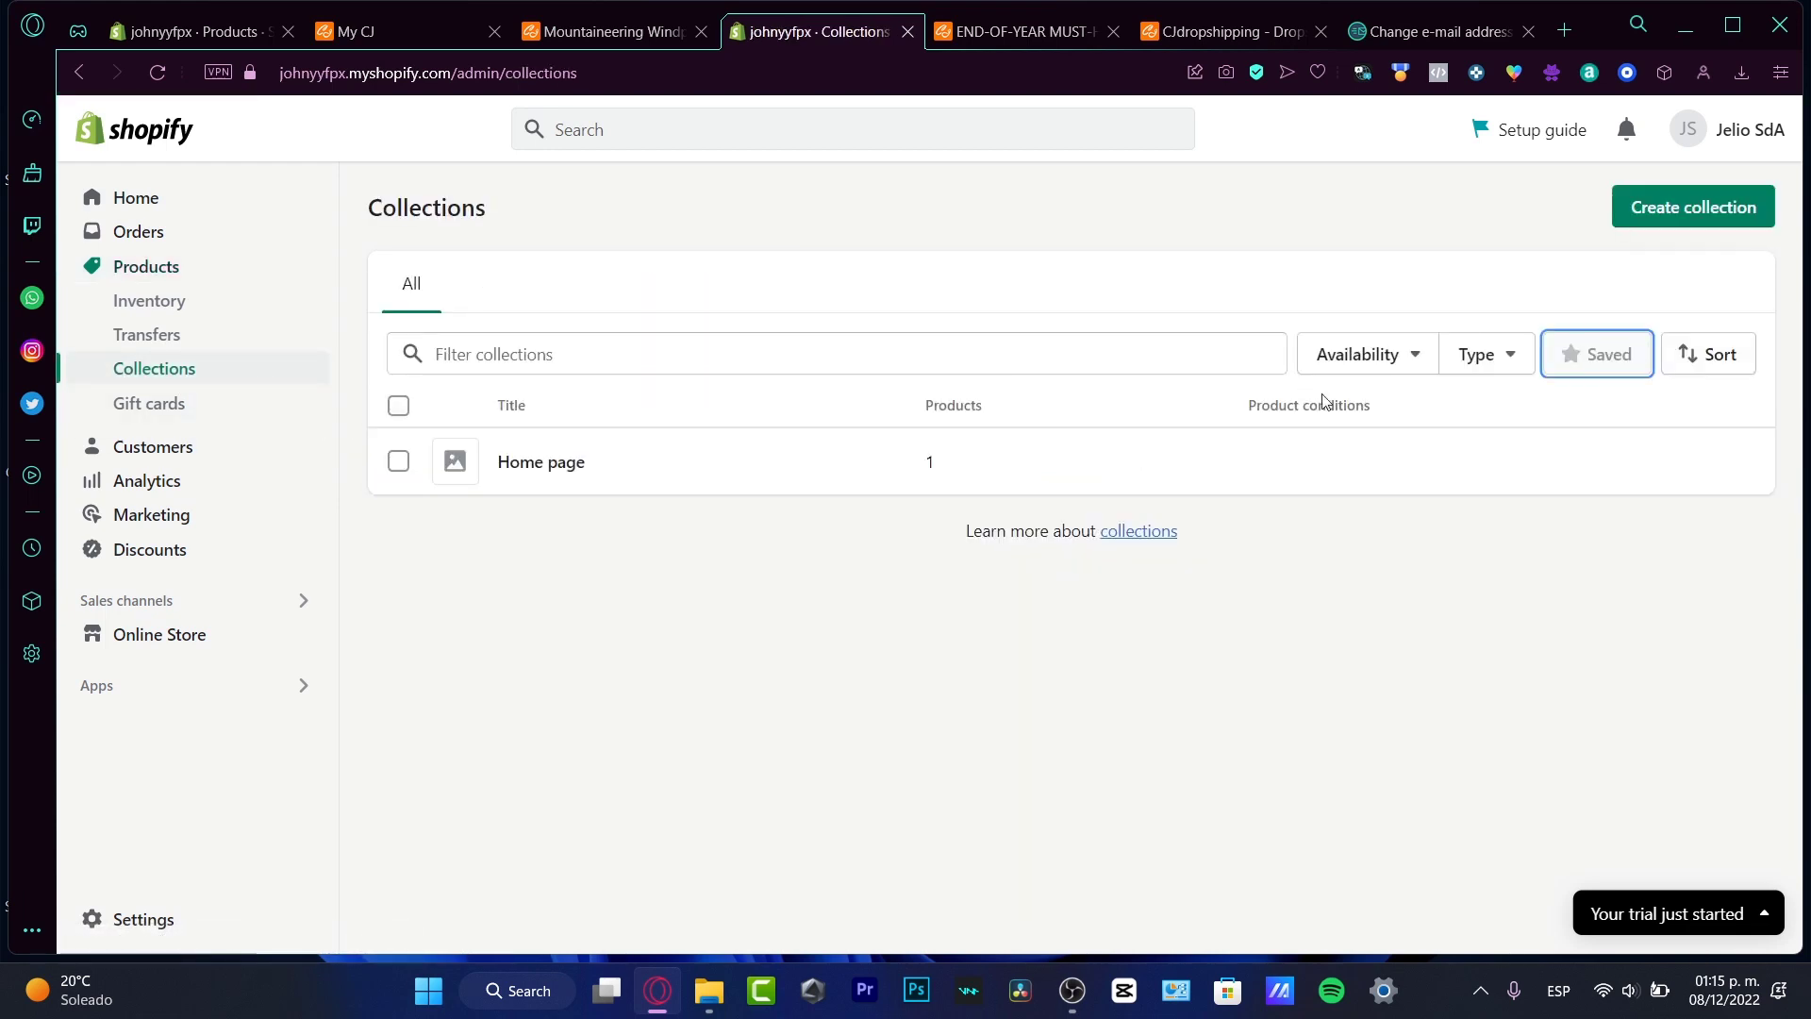
click(543, 463)
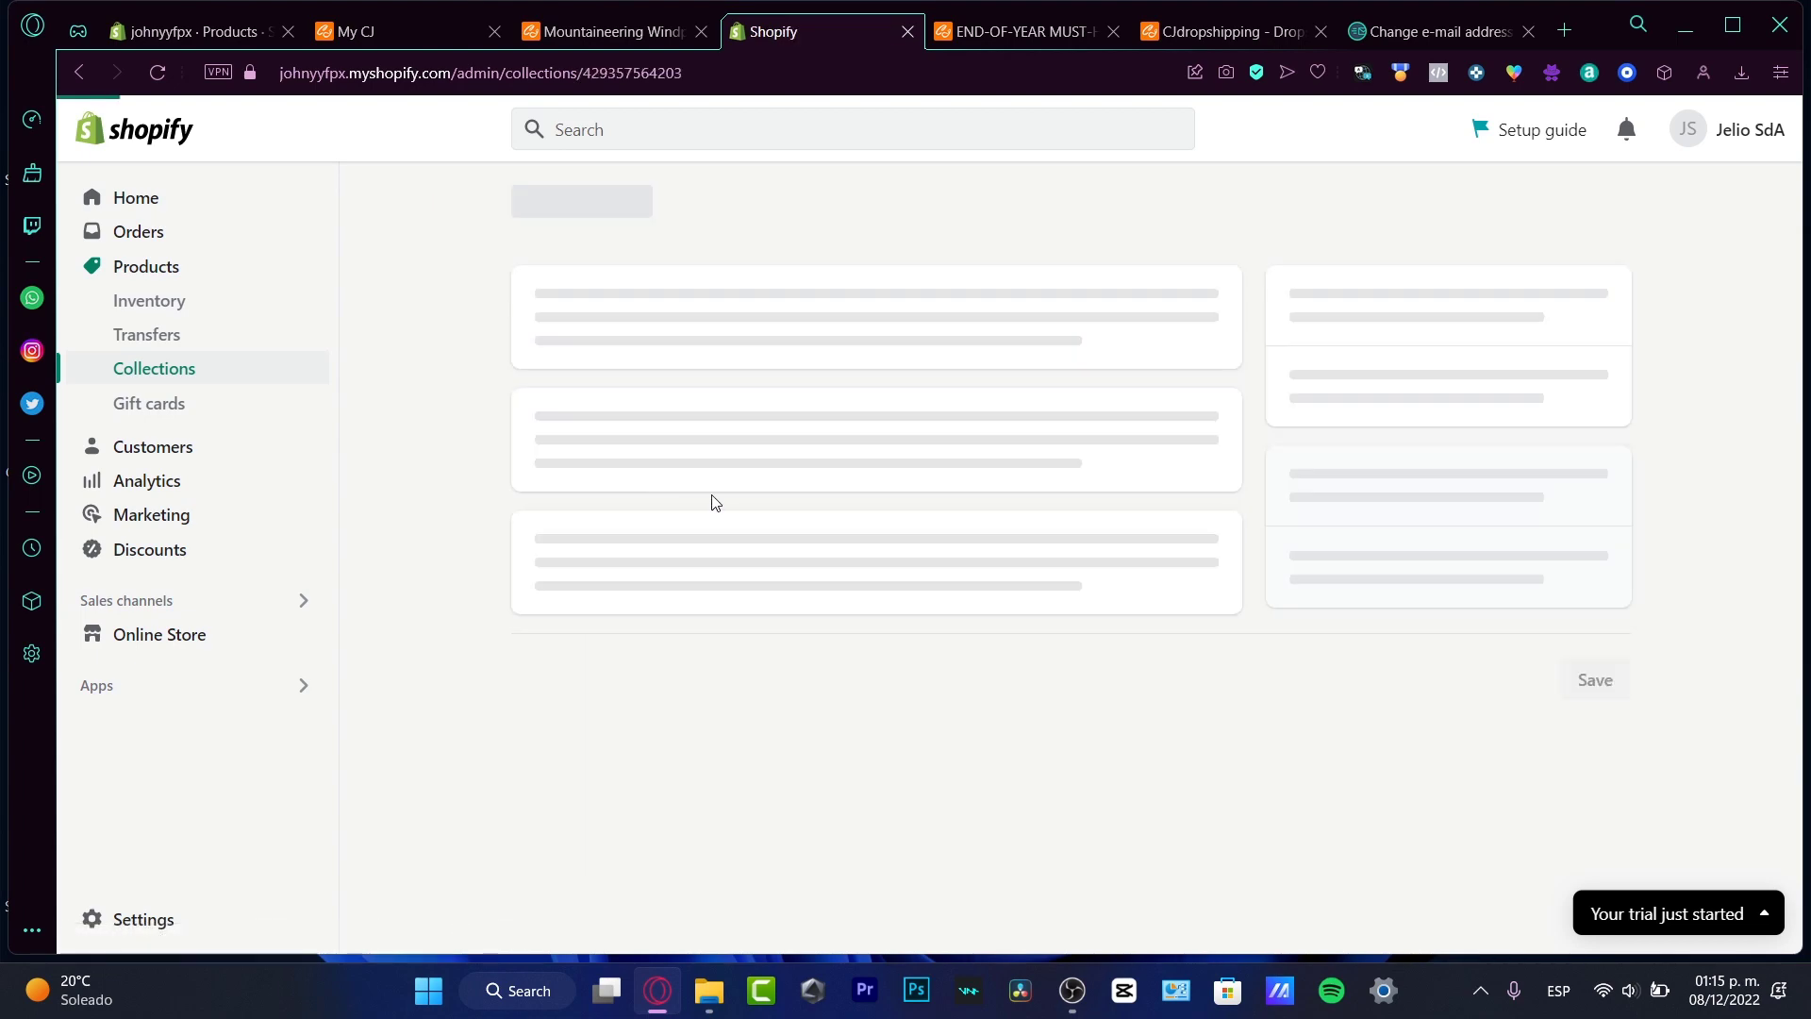
scroll(1091, 606, down, 3)
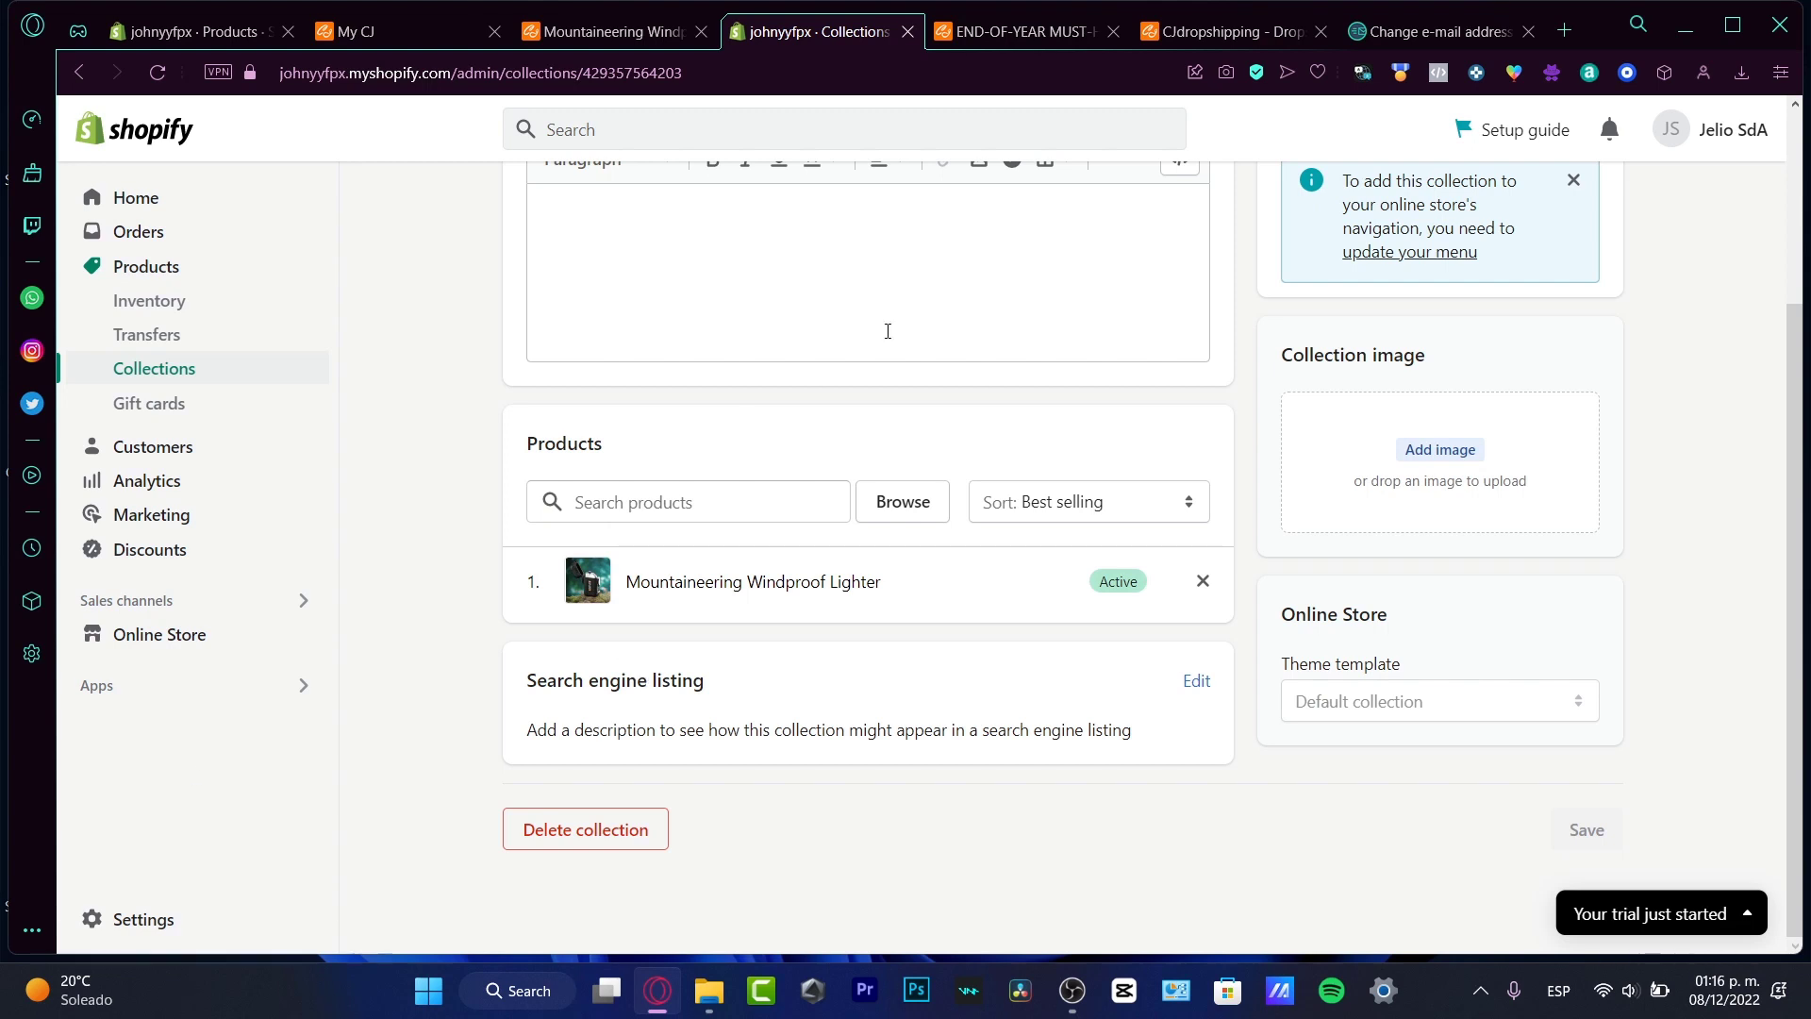
click(366, 34)
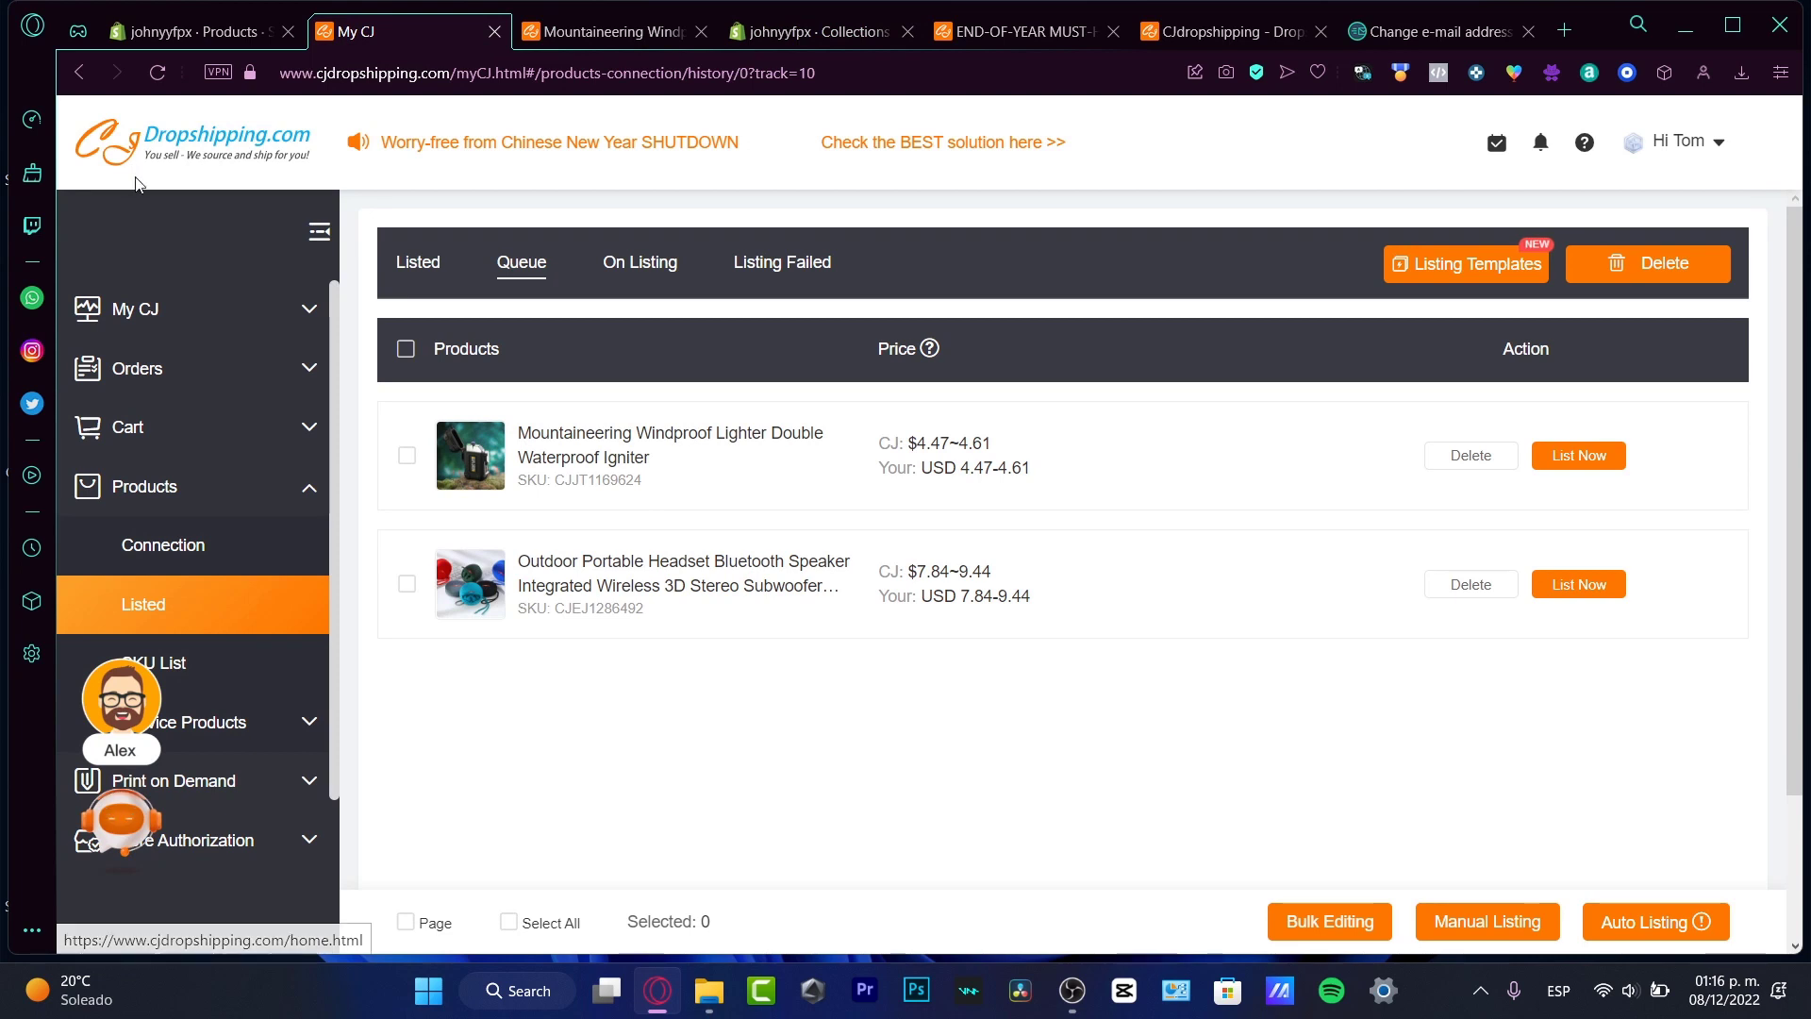
Go to Orders Fulfillment under Orders in the CJdropshipping sidebar
click(192, 385)
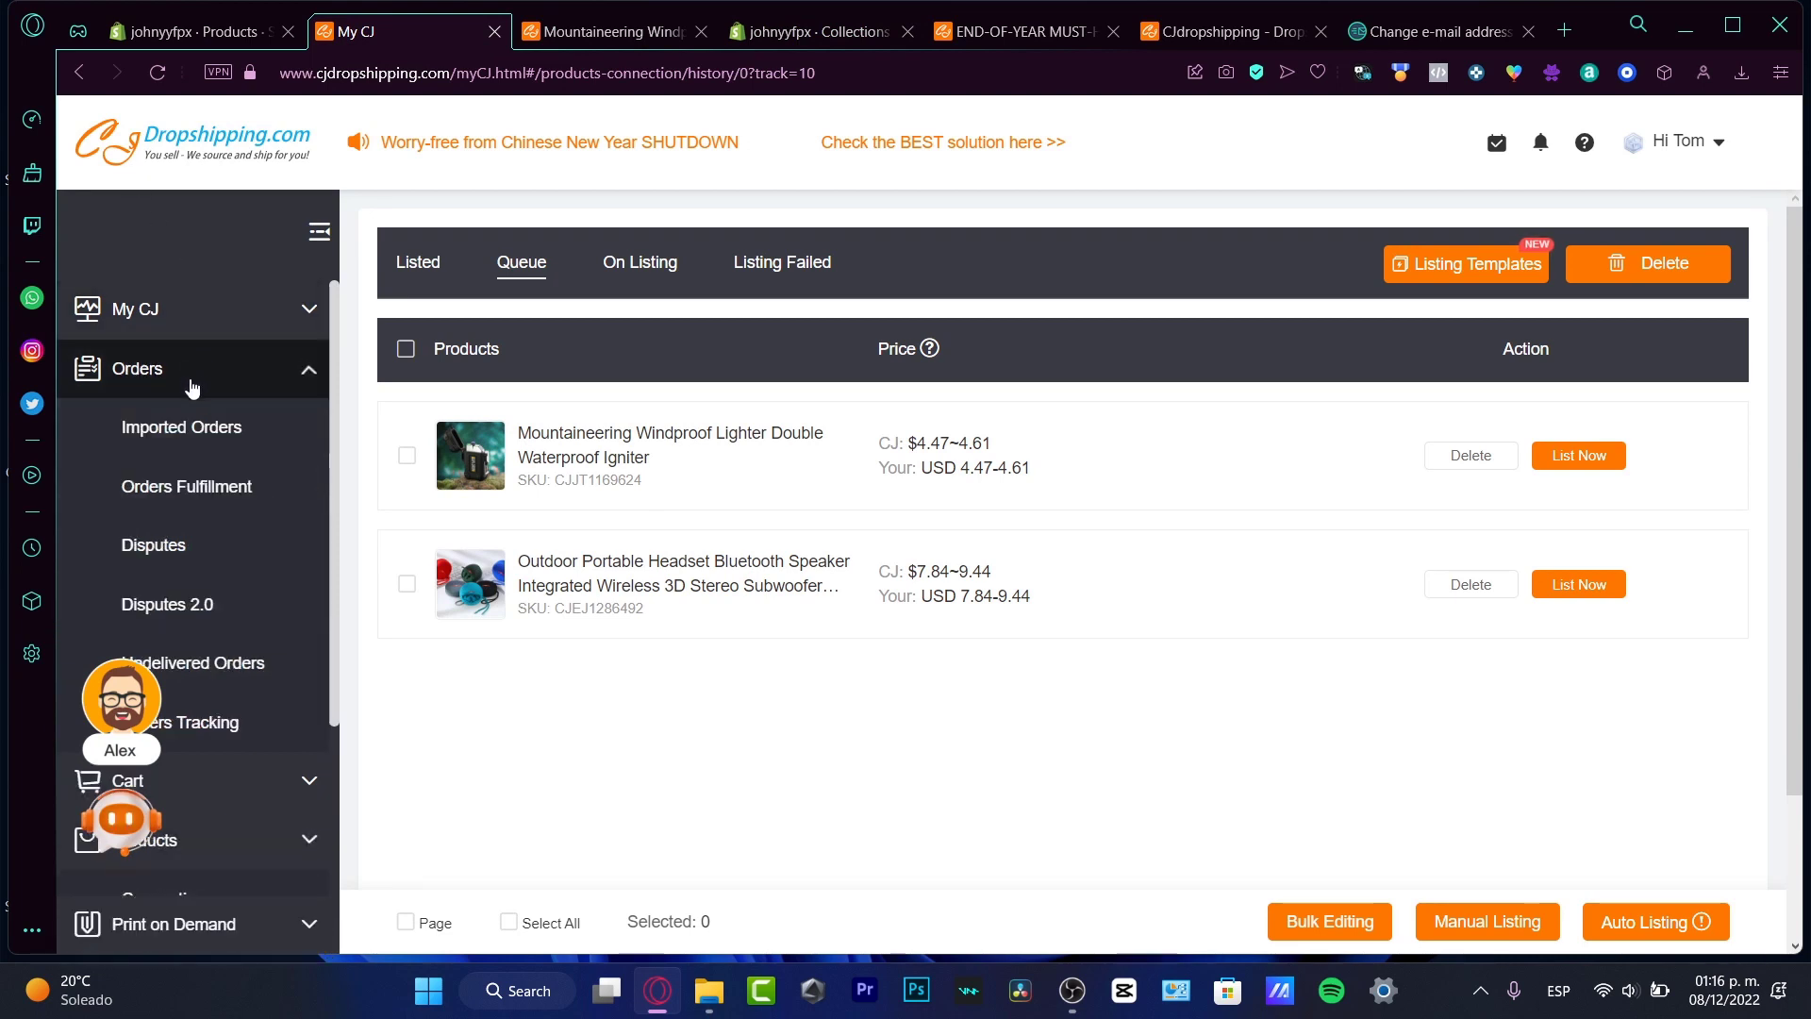
click(224, 497)
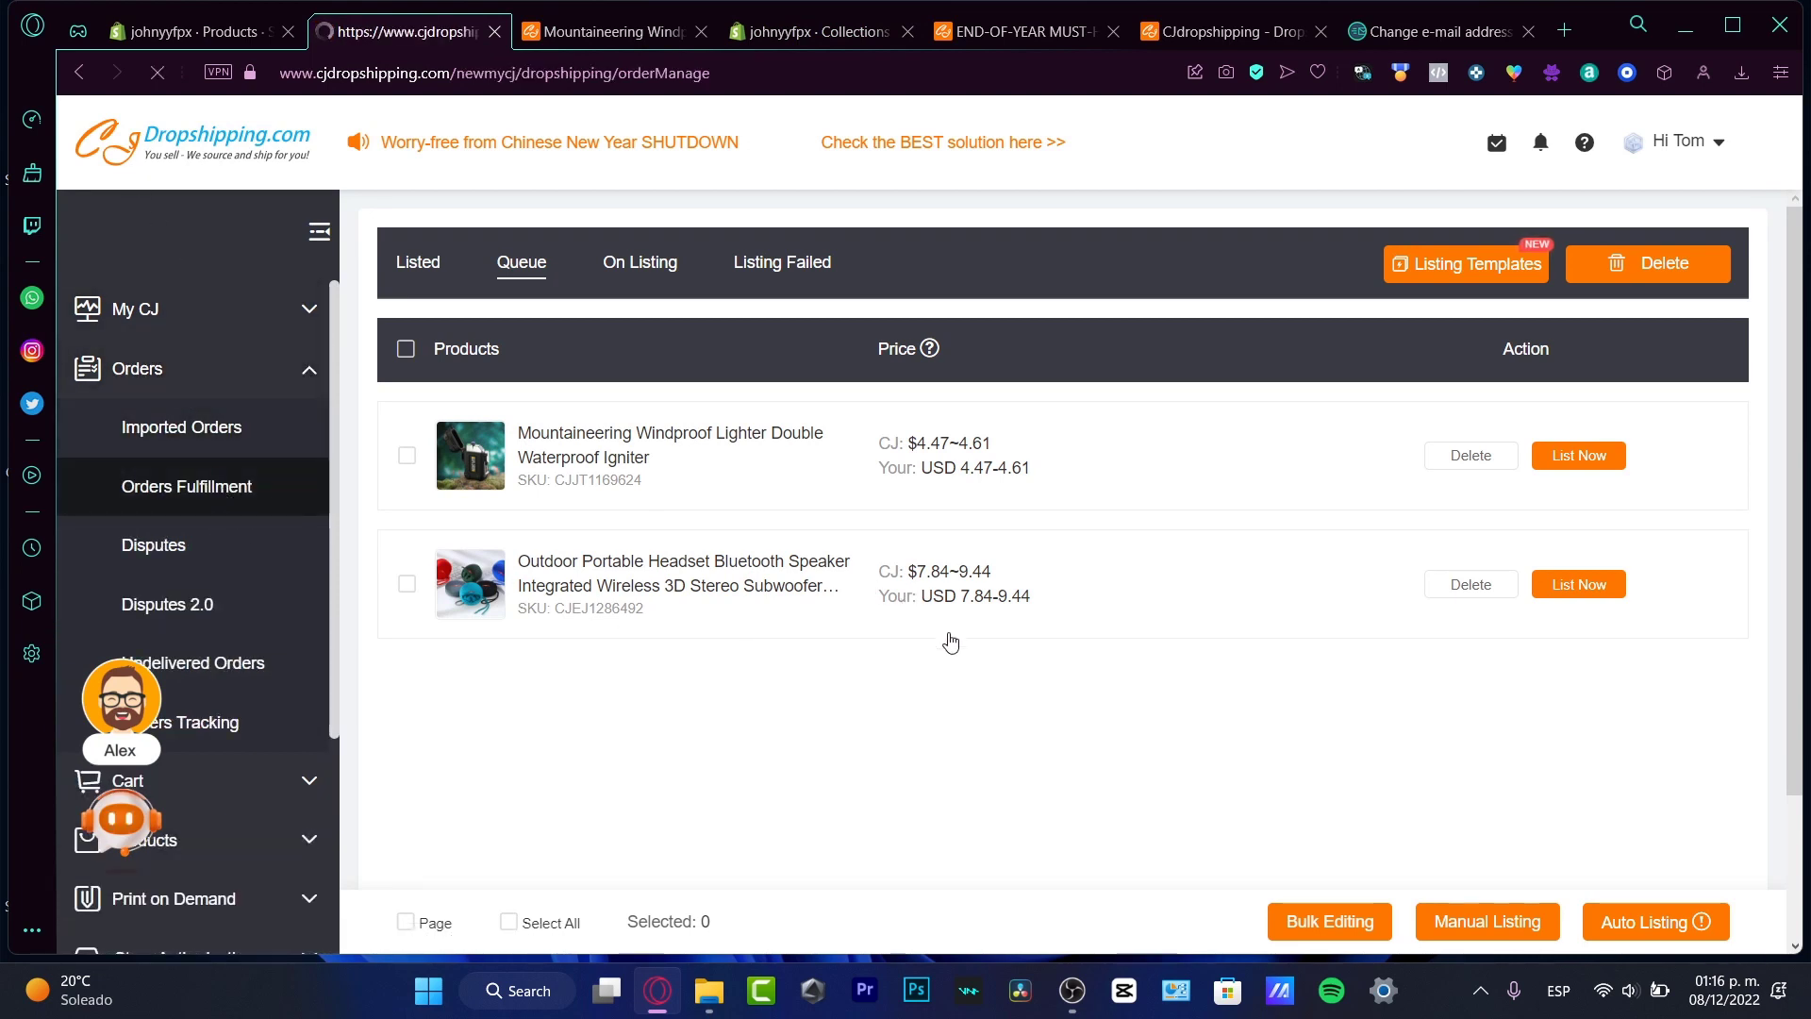